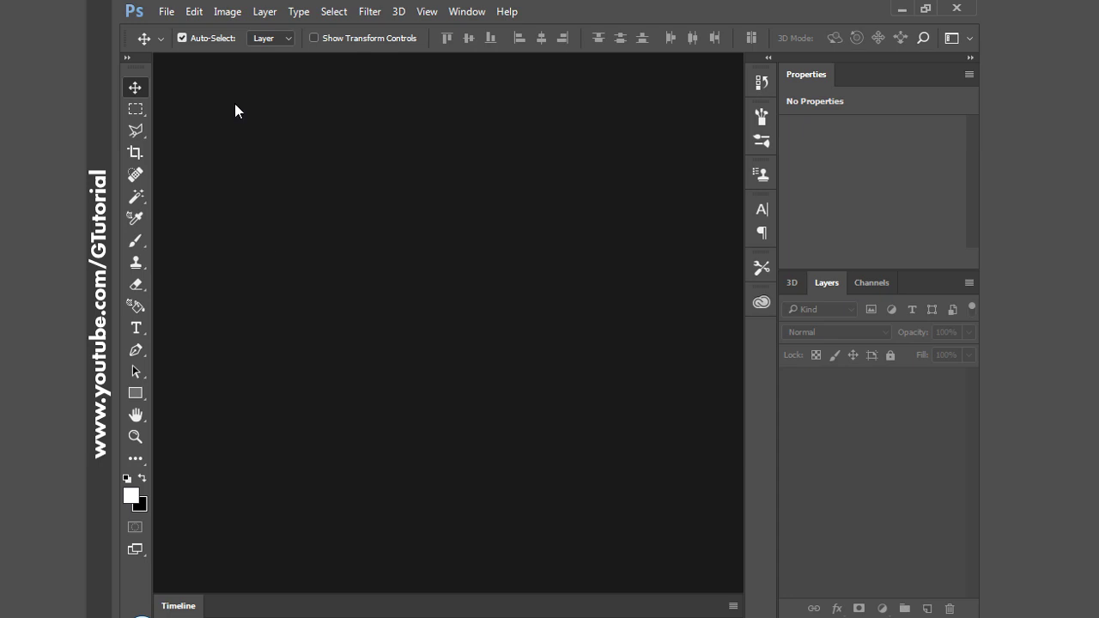
Step: Create a new 3000 × 2000 px, 72 ppi document with a white background
click(166, 12)
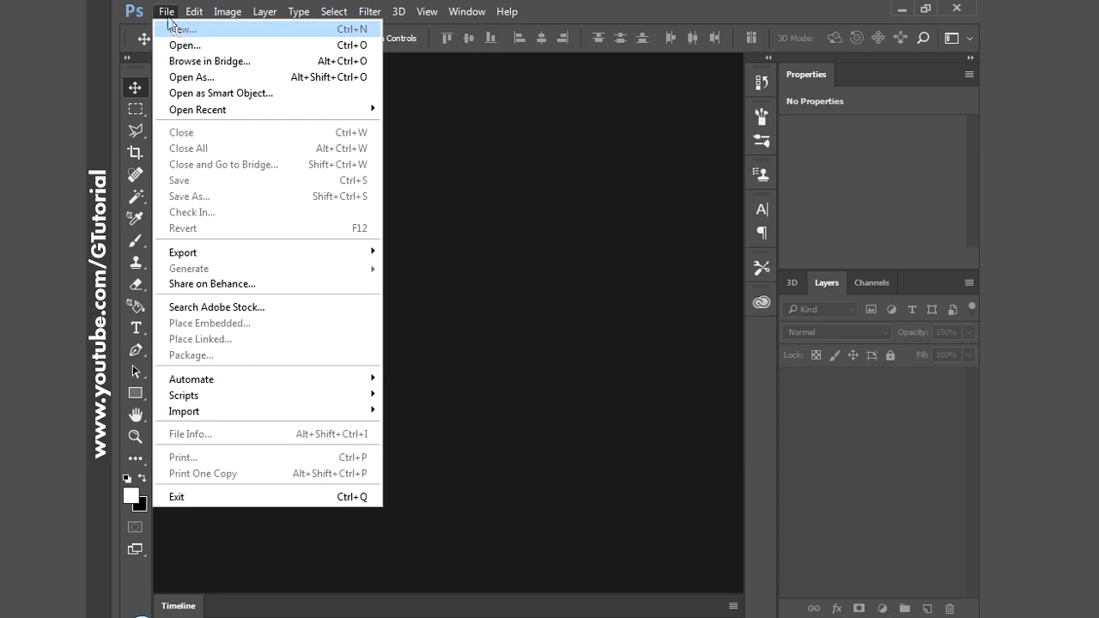
click(173, 24)
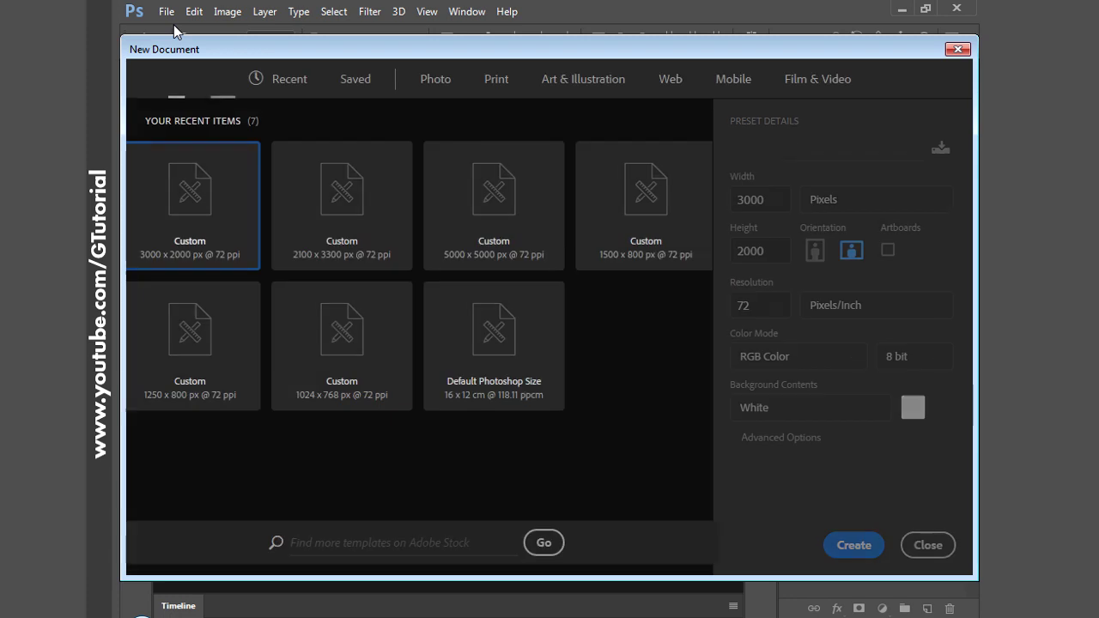
click(853, 545)
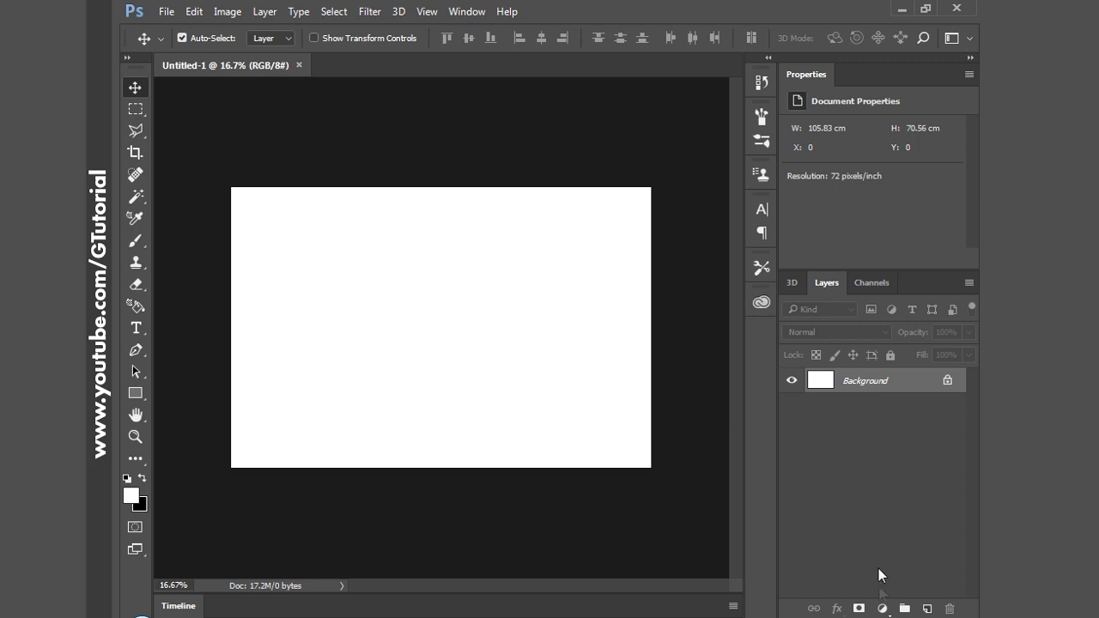
click(882, 608)
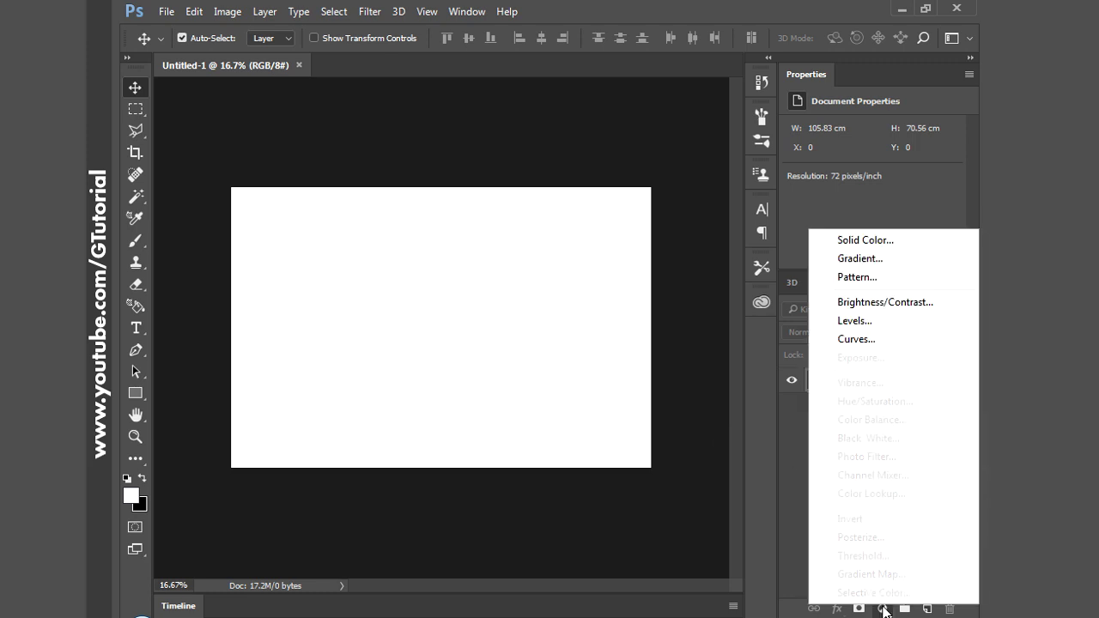
Step: Add a Gradient Fill layer based on the Foreground to Background preset
click(873, 242)
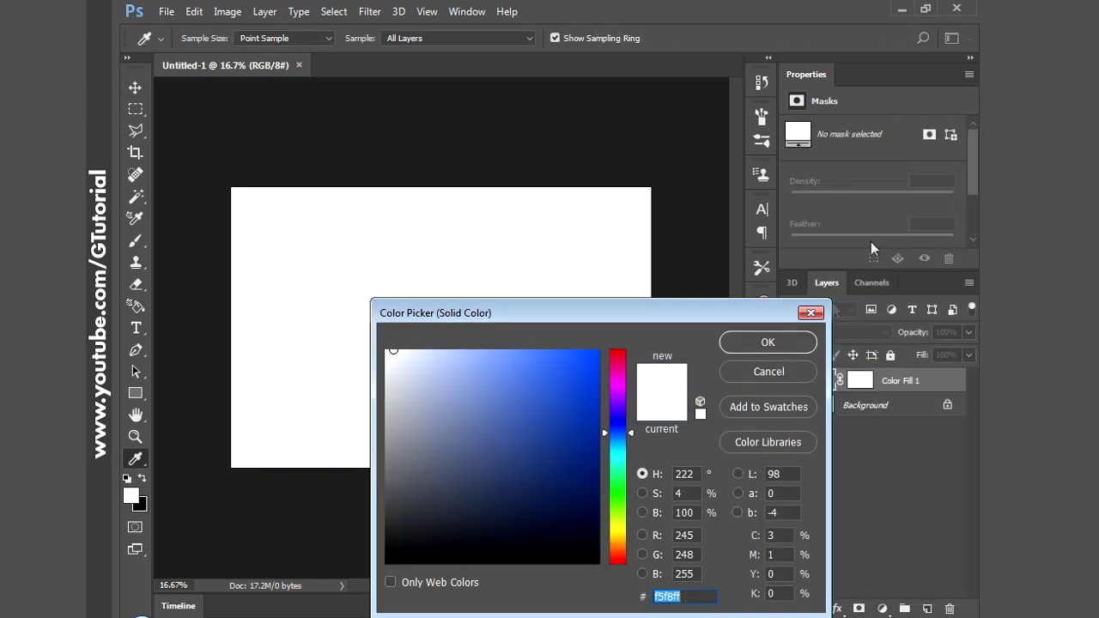
click(788, 372)
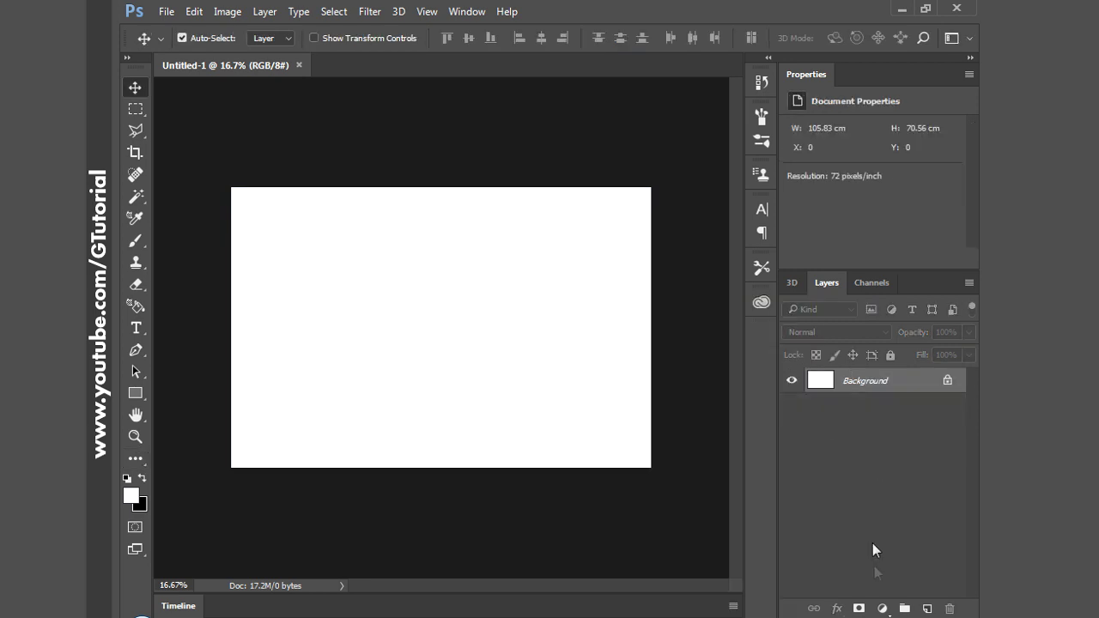
click(882, 608)
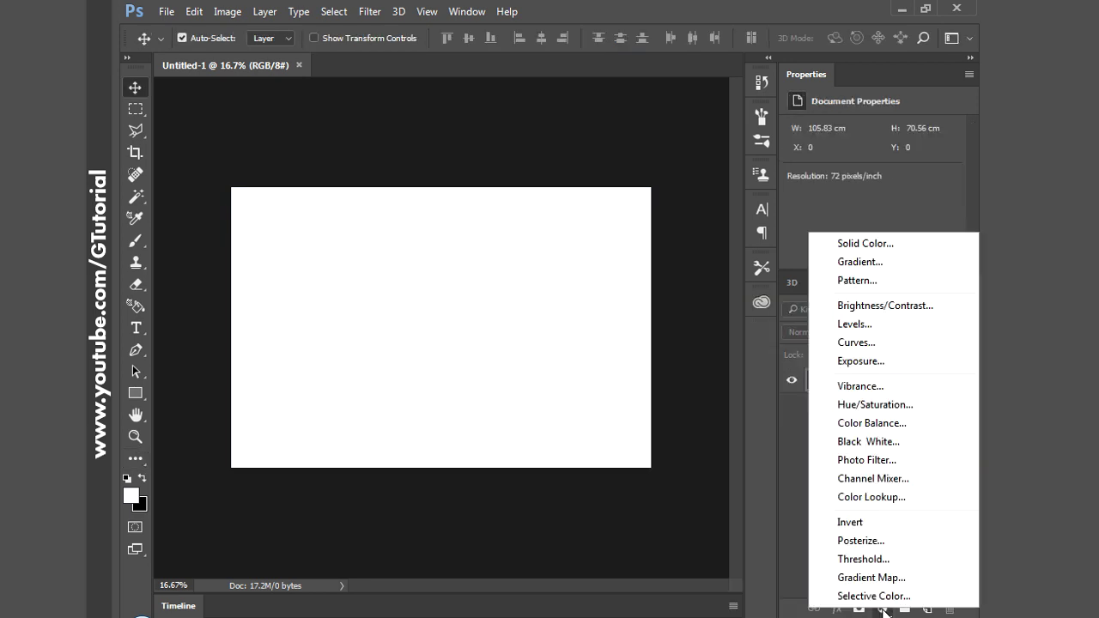
click(857, 264)
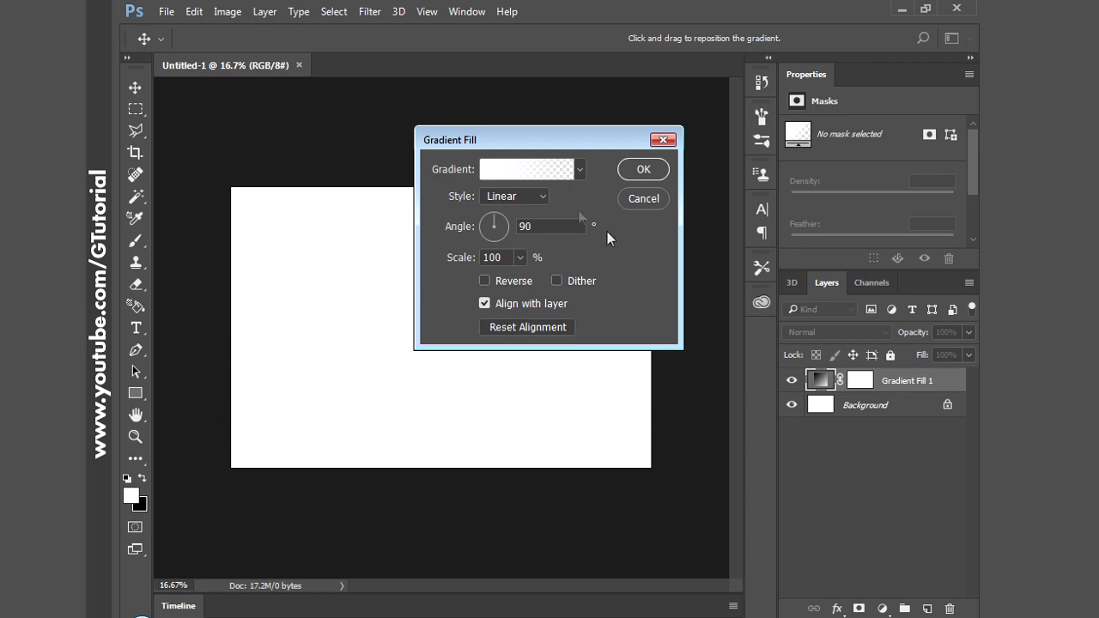
click(546, 172)
click(578, 115)
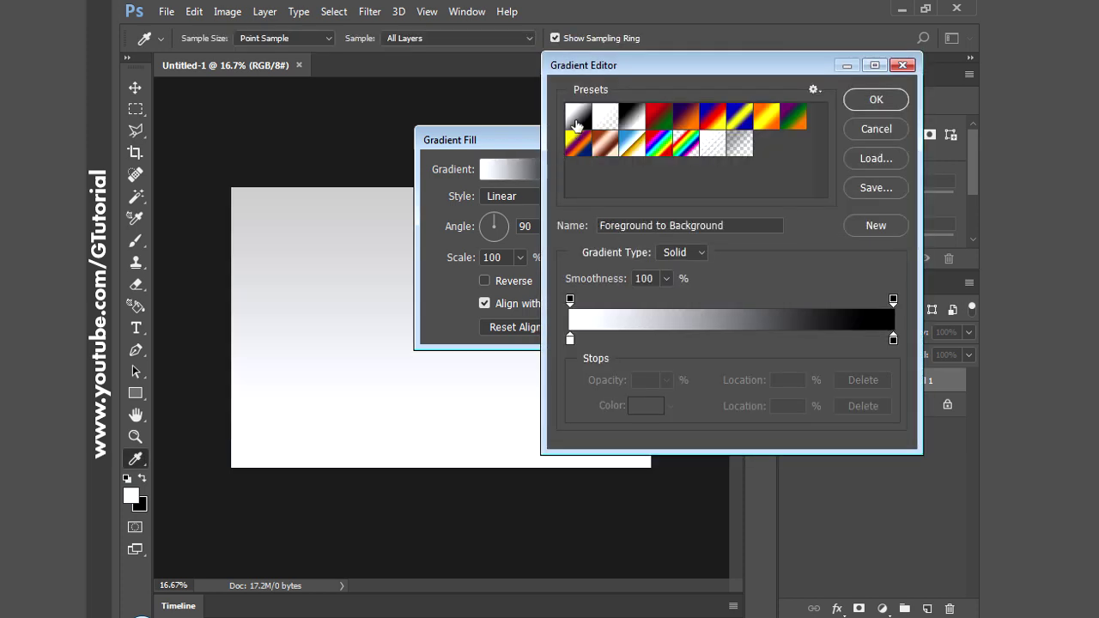
Step: Change the gradient's right colour stop to light grey
click(893, 340)
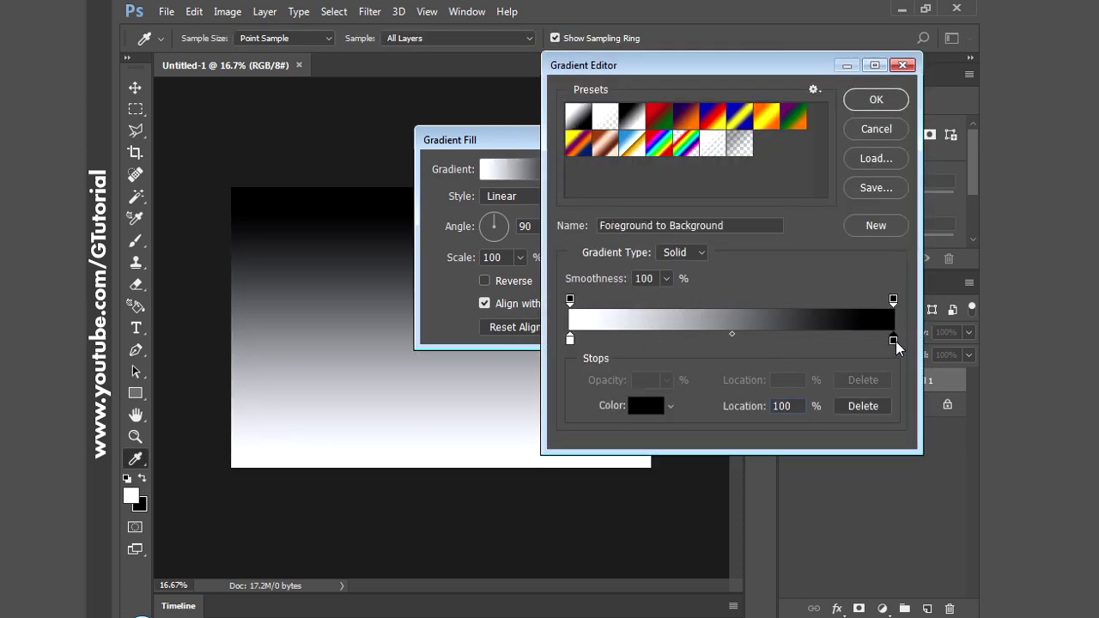
click(650, 407)
drag(478, 400, 386, 395)
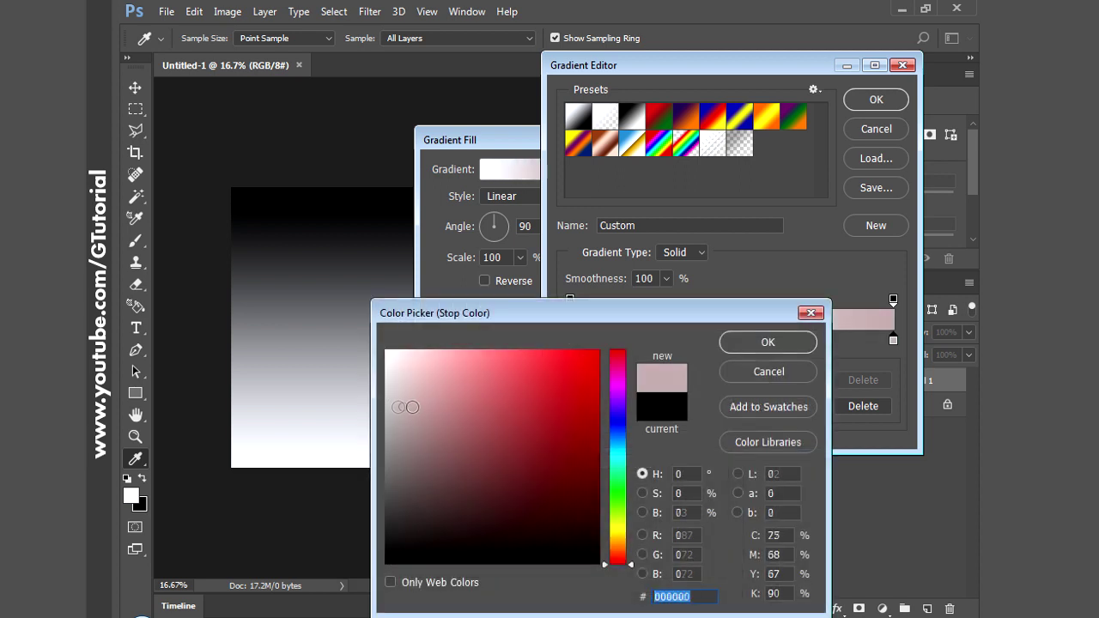
click(739, 344)
click(875, 102)
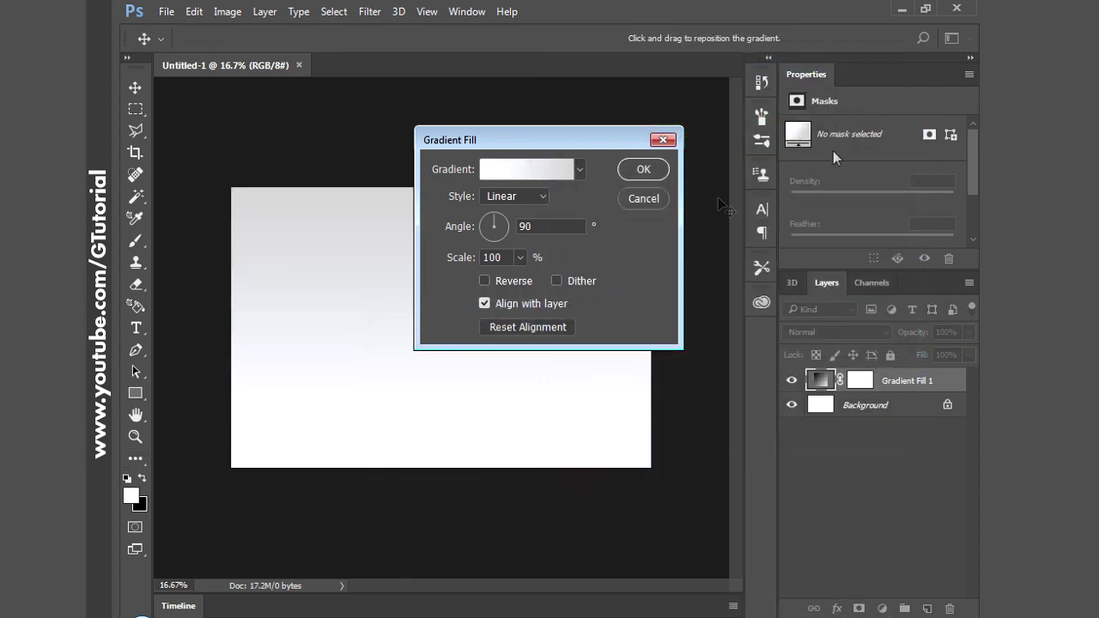
Step: Set the gradient fill angle to 45° with Reverse enabled
text(45)
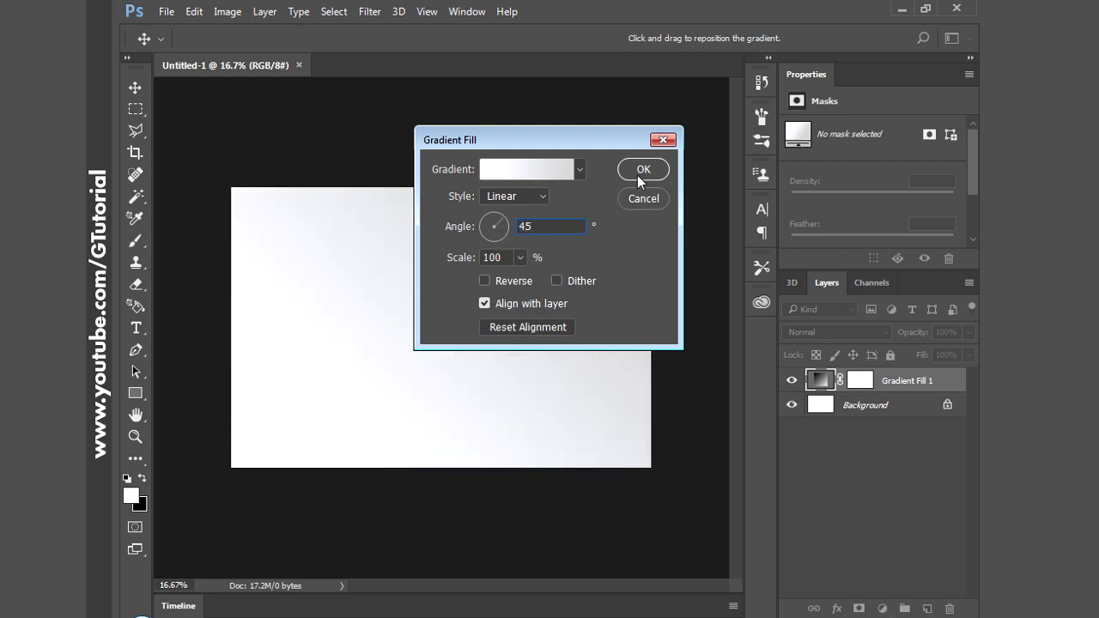
click(502, 281)
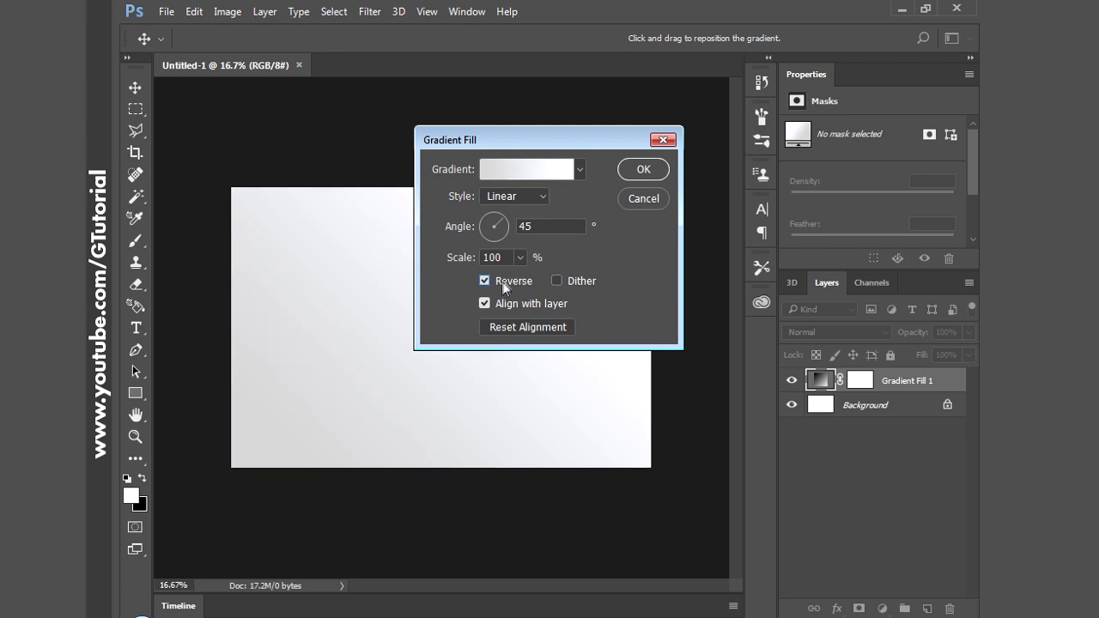
click(640, 172)
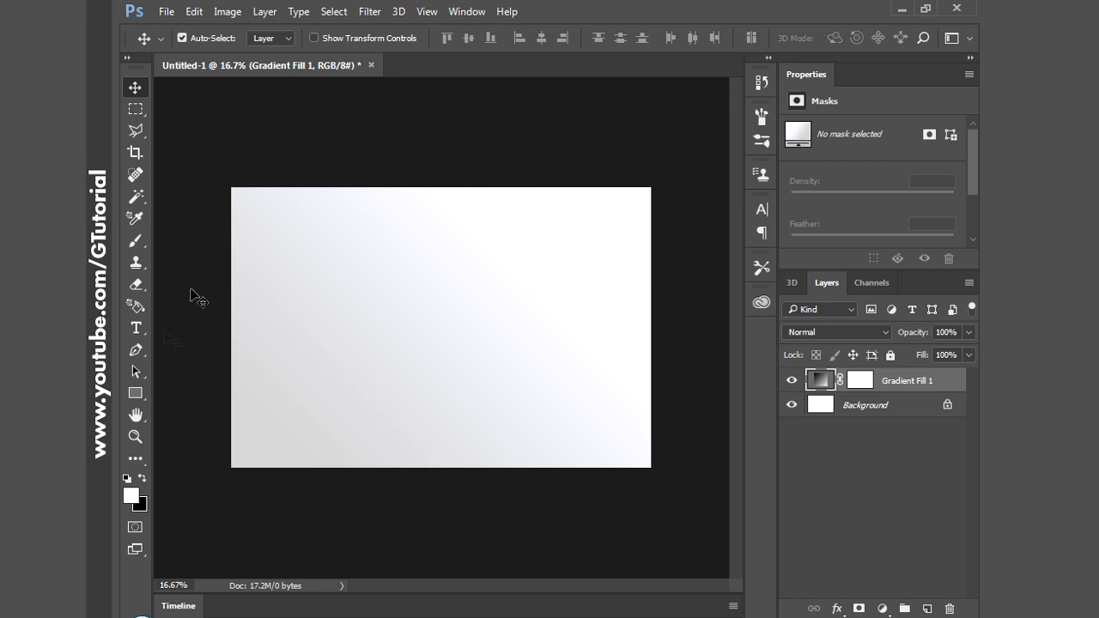
click(136, 329)
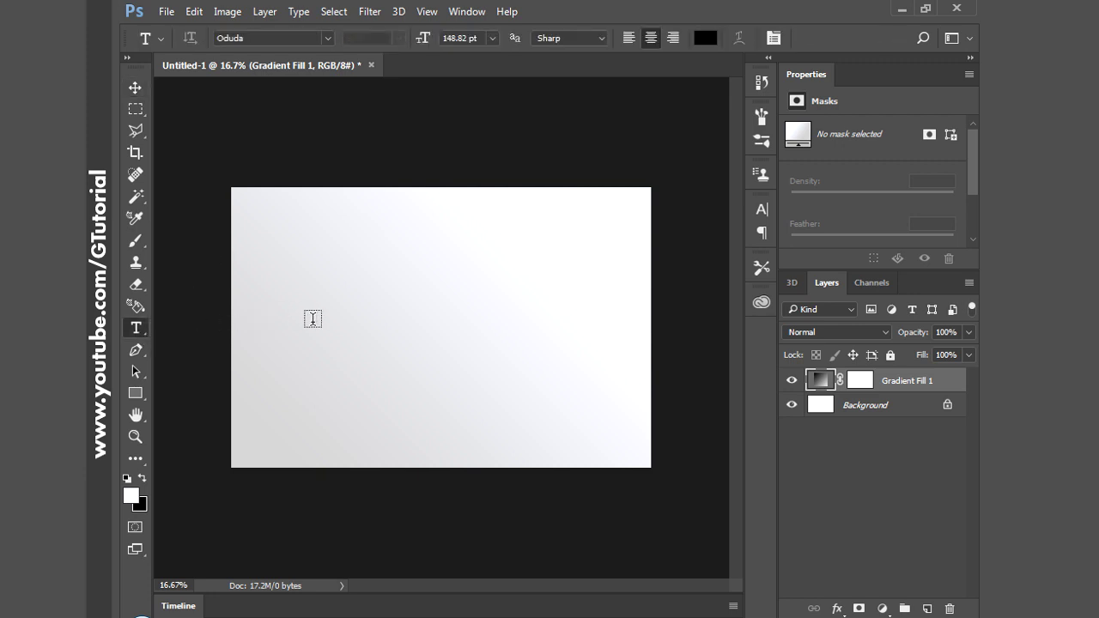
Step: Type HAPPY on one text layer and NEW YEAR 2018 on a second one below it
click(346, 317)
text(HAPPY)
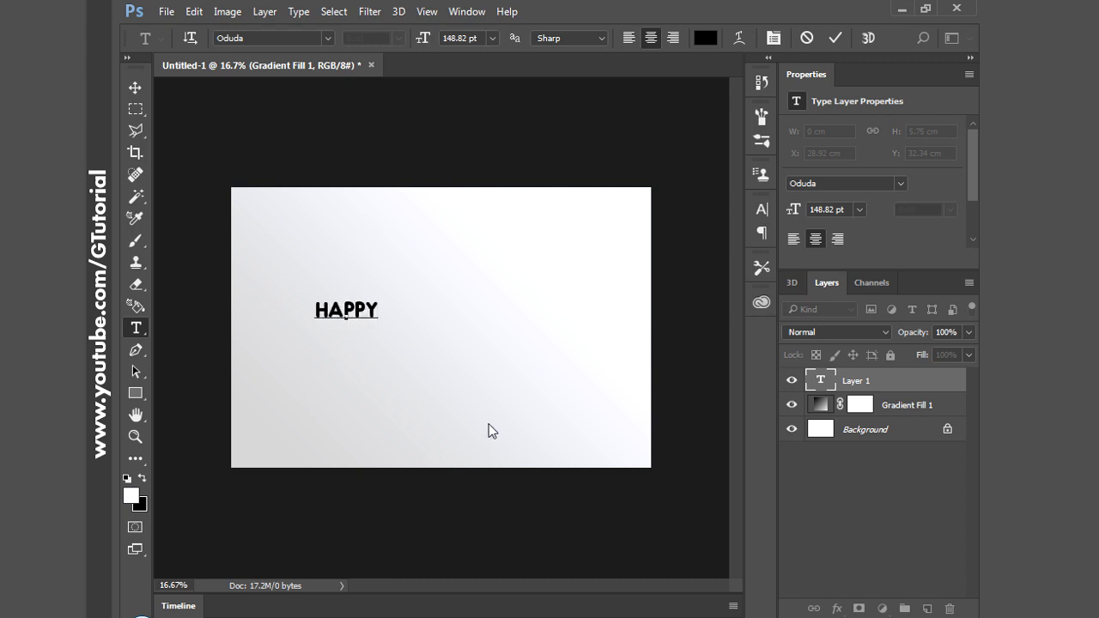
click(847, 386)
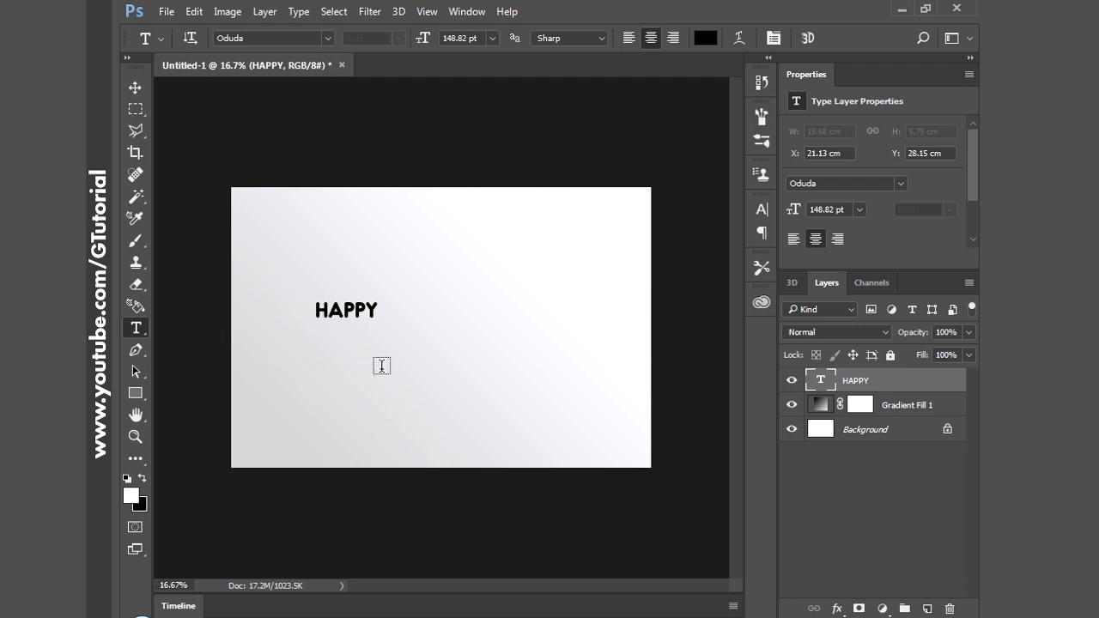
click(382, 366)
text(N)
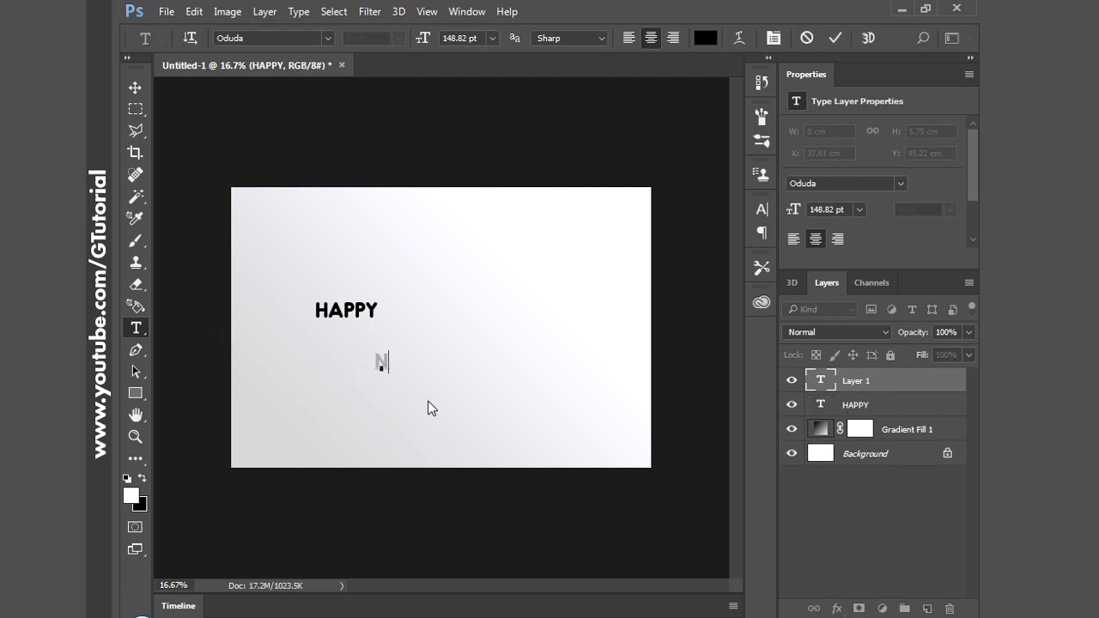
text(EW )
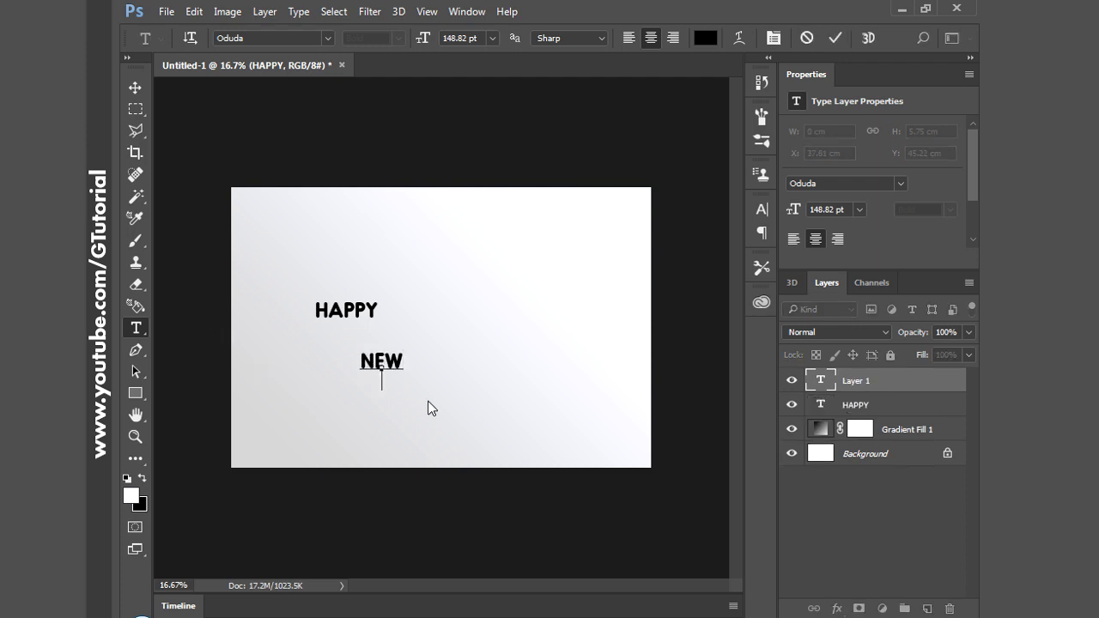
text(YEAR)
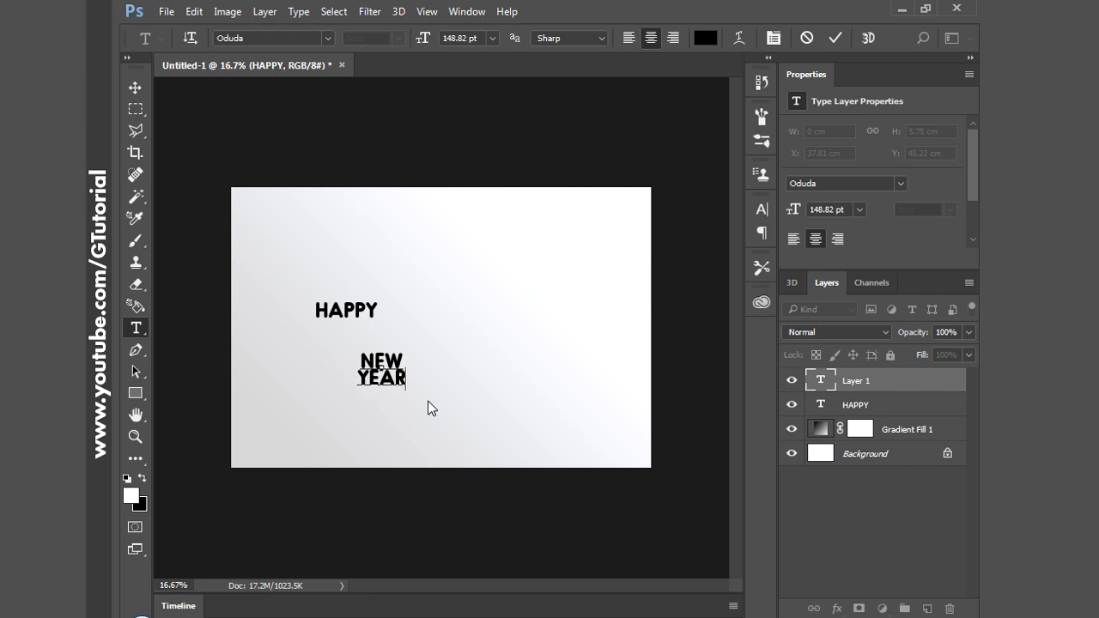
text( 2018)
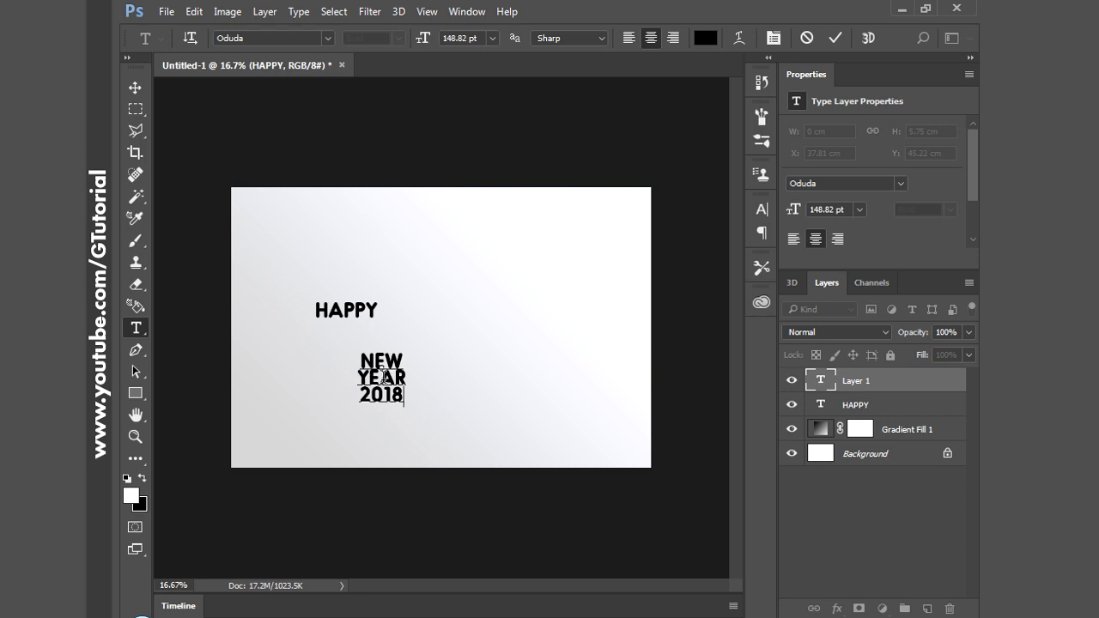
click(135, 87)
Step: Enlarge the NEW YEAR 2018 text with Free Transform and place it right of HAPPY
mouse_move(402, 361)
mouse_down()
mouse_move(441, 344)
mouse_move(449, 302)
mouse_up()
key(ctrl+t)
drag(457, 353, 552, 432)
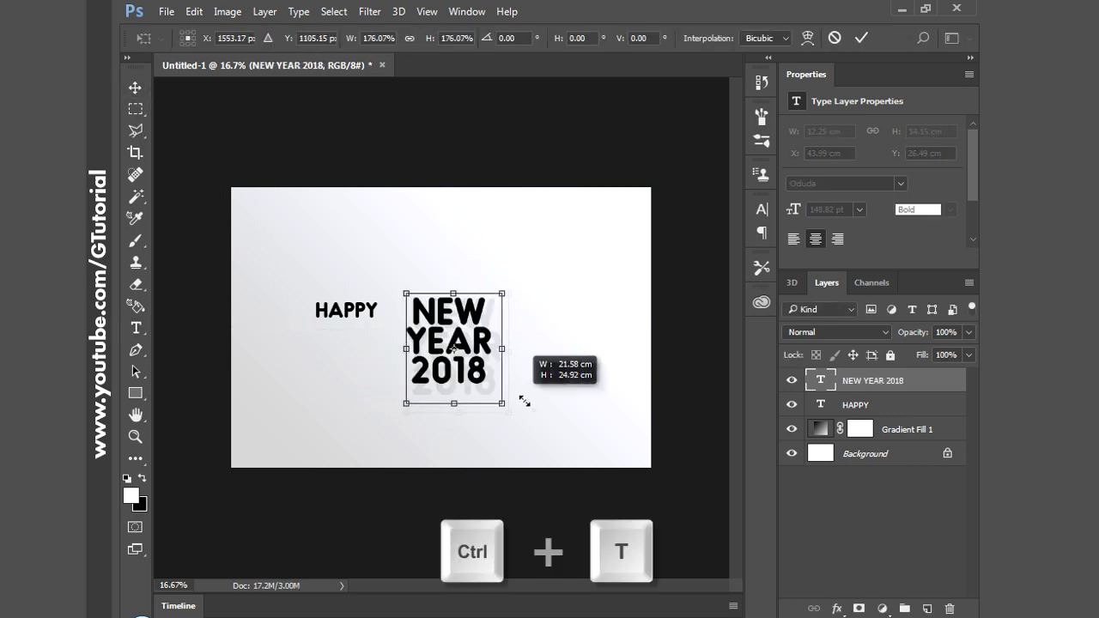
drag(499, 331, 484, 303)
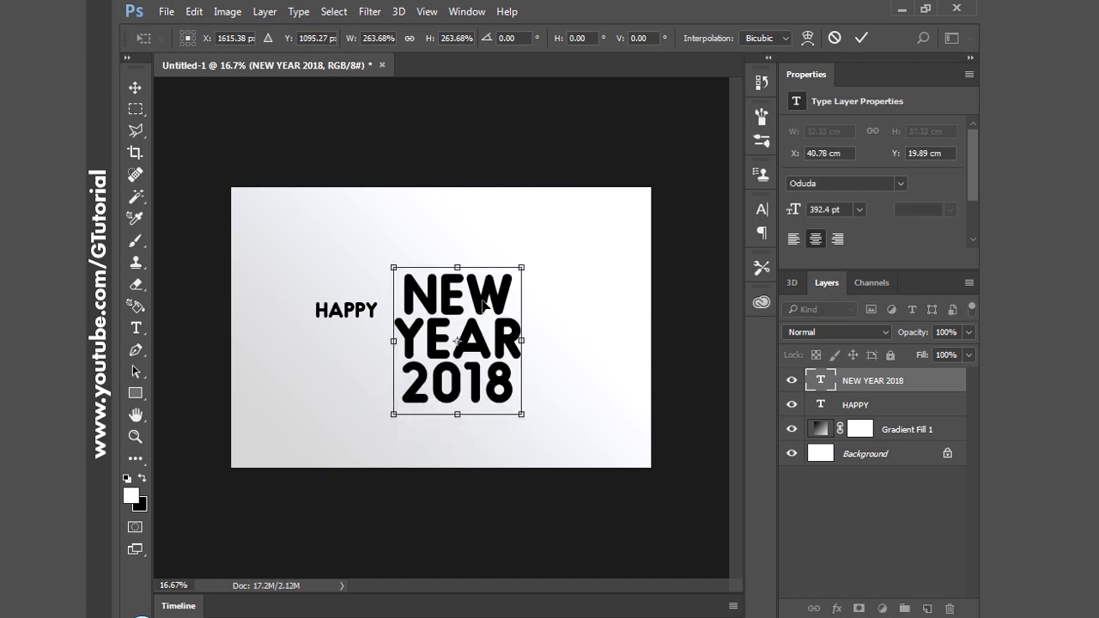
key(Return)
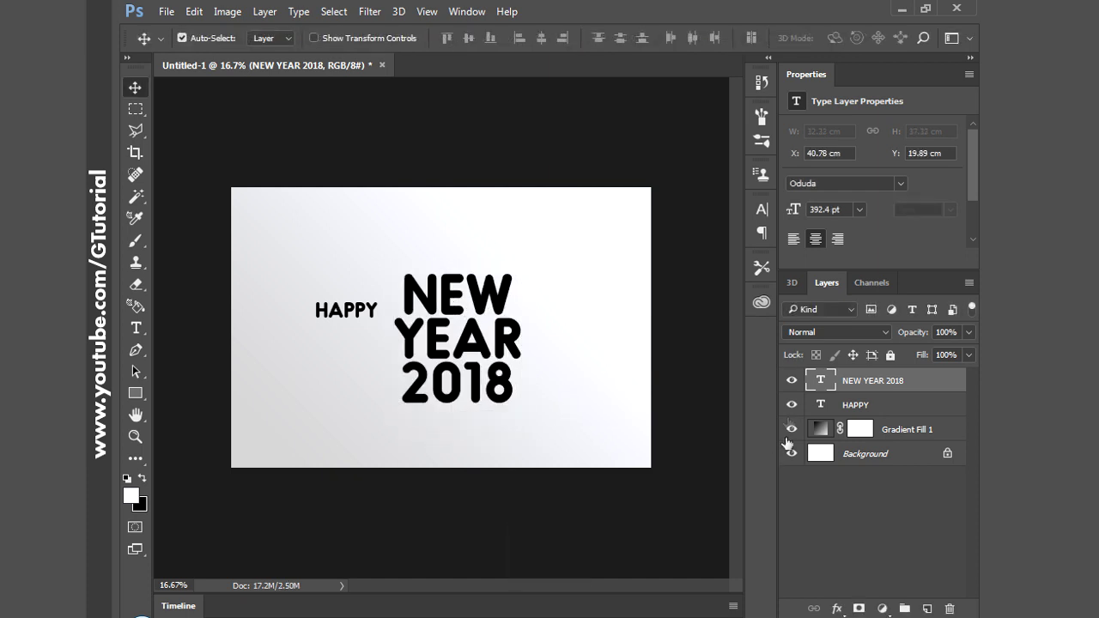
Step: Set the YEAR line's font size to 340 pt
double_click(823, 385)
click(429, 299)
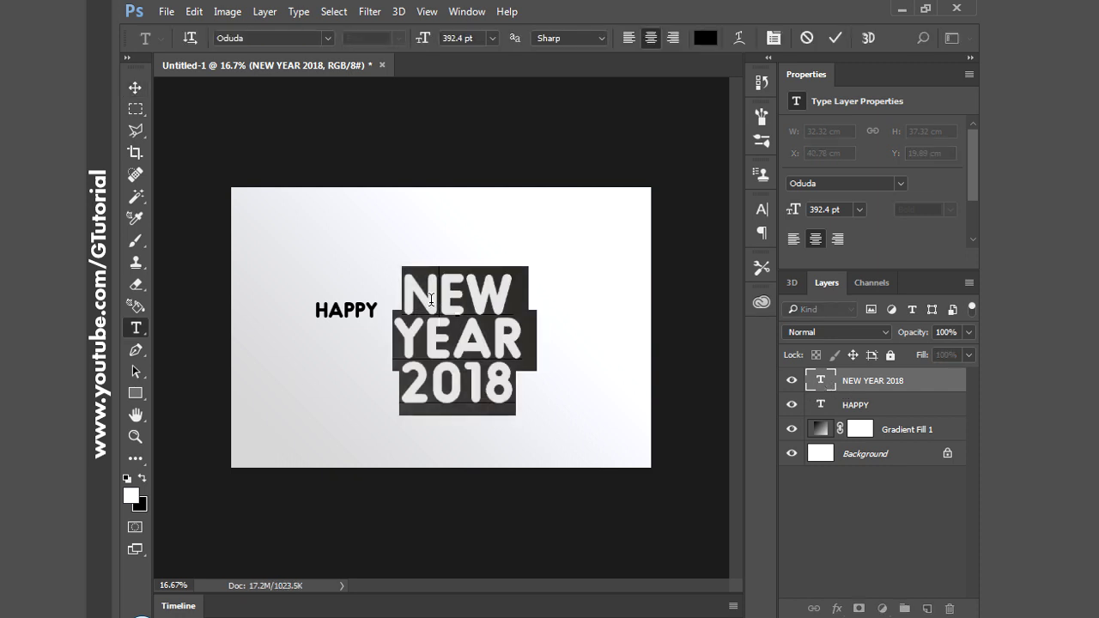
drag(395, 335, 510, 335)
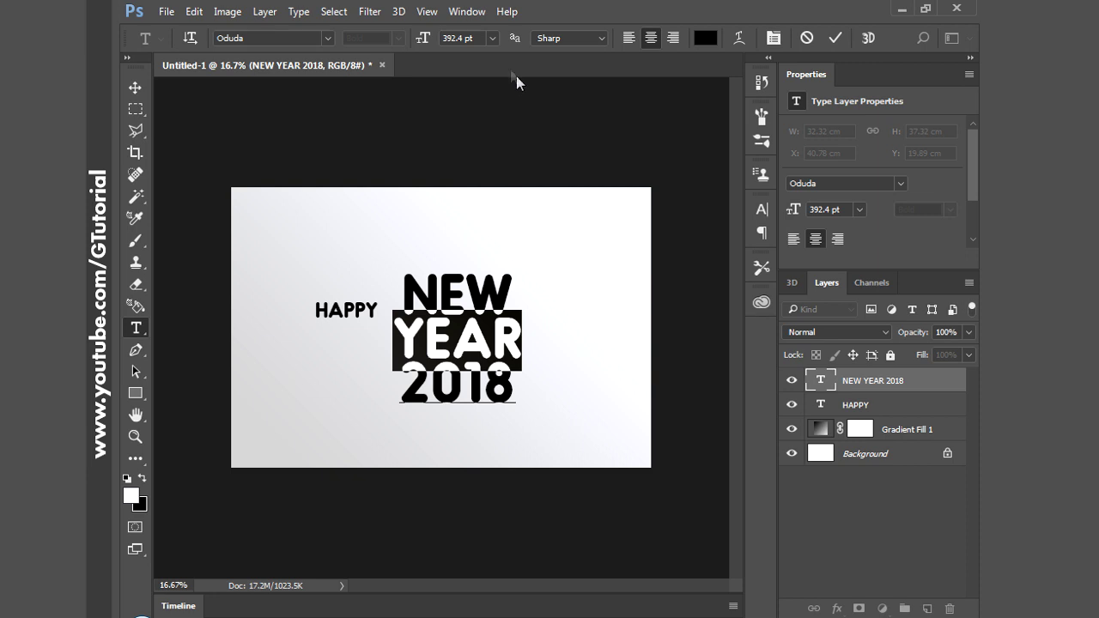
click(481, 38)
text(300)
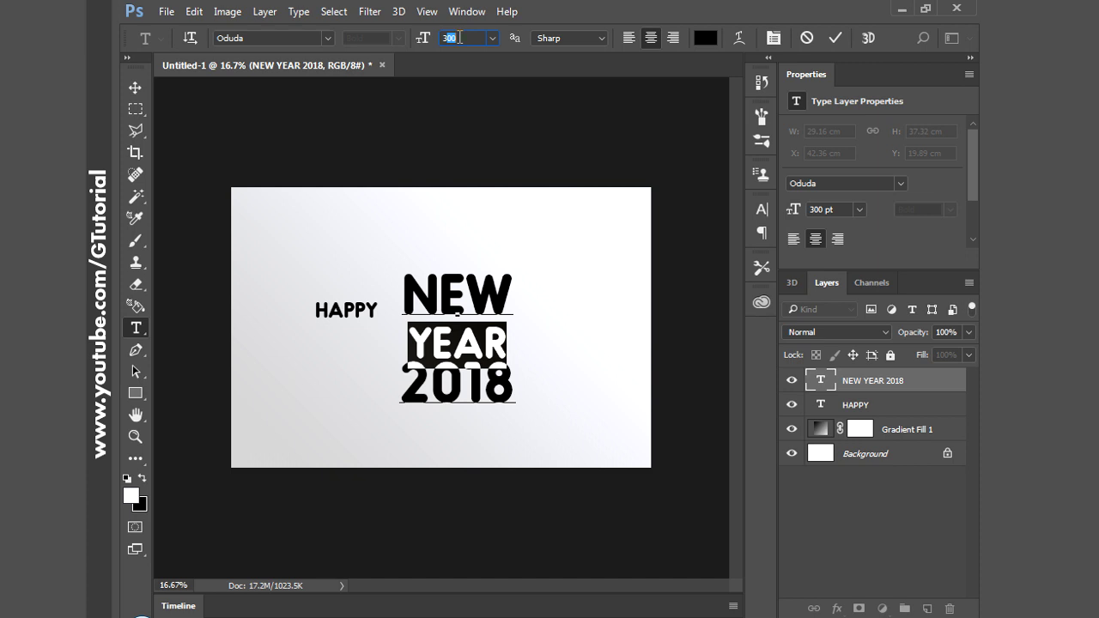
text(360)
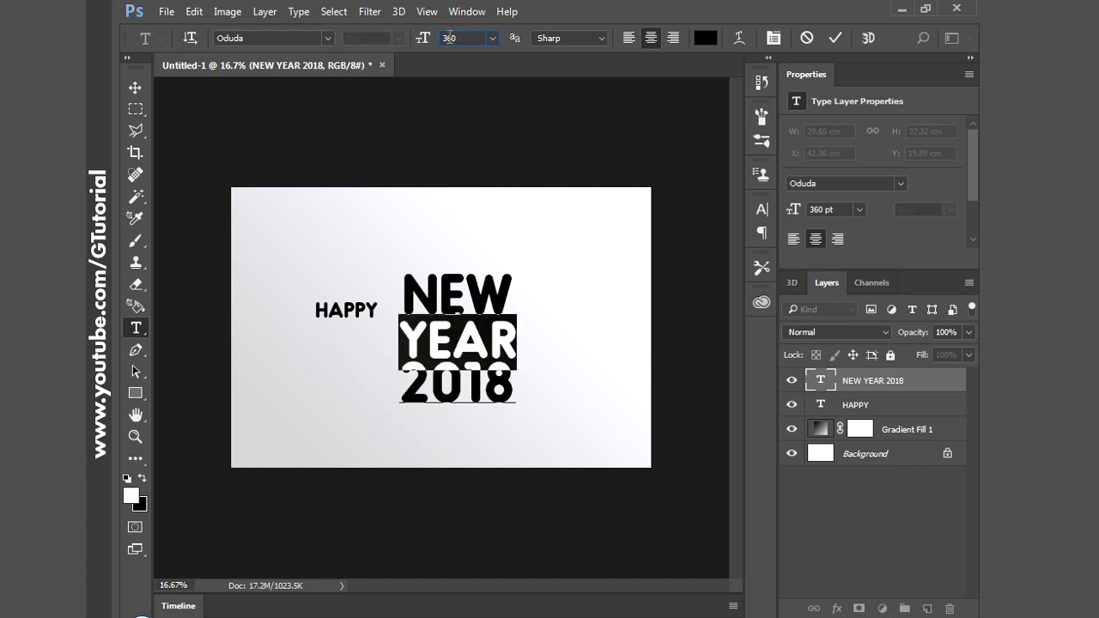
text(350)
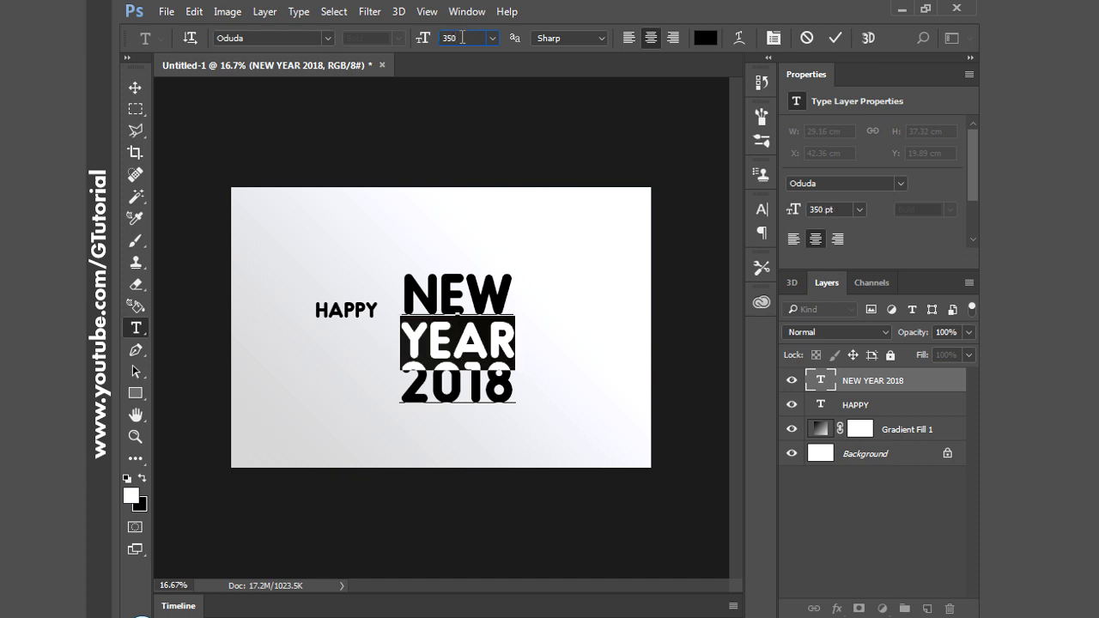
text(340)
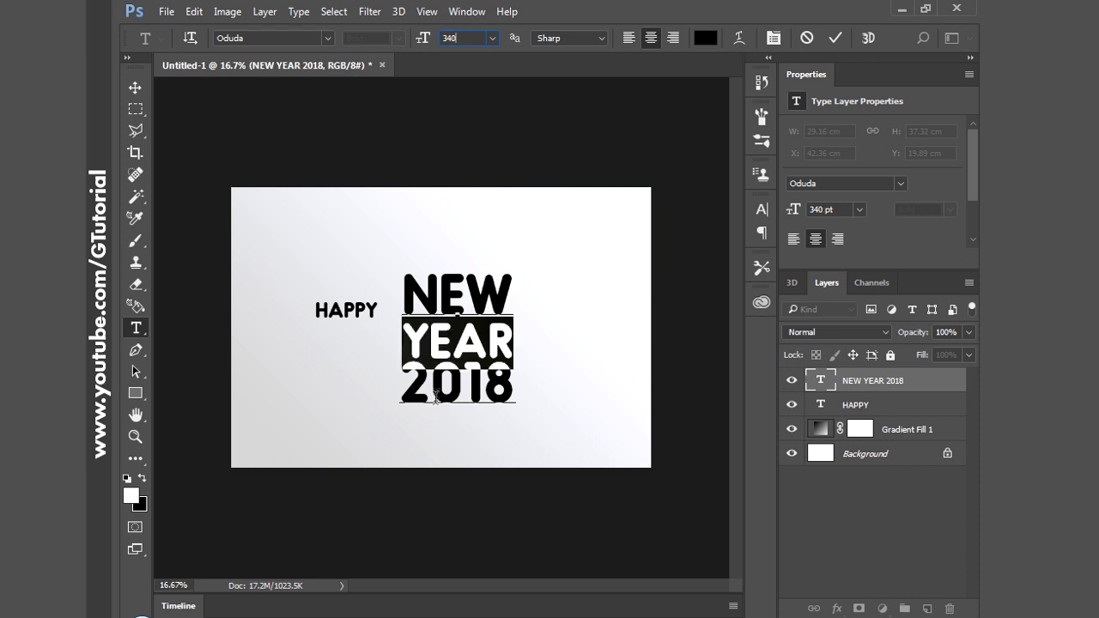
click(437, 396)
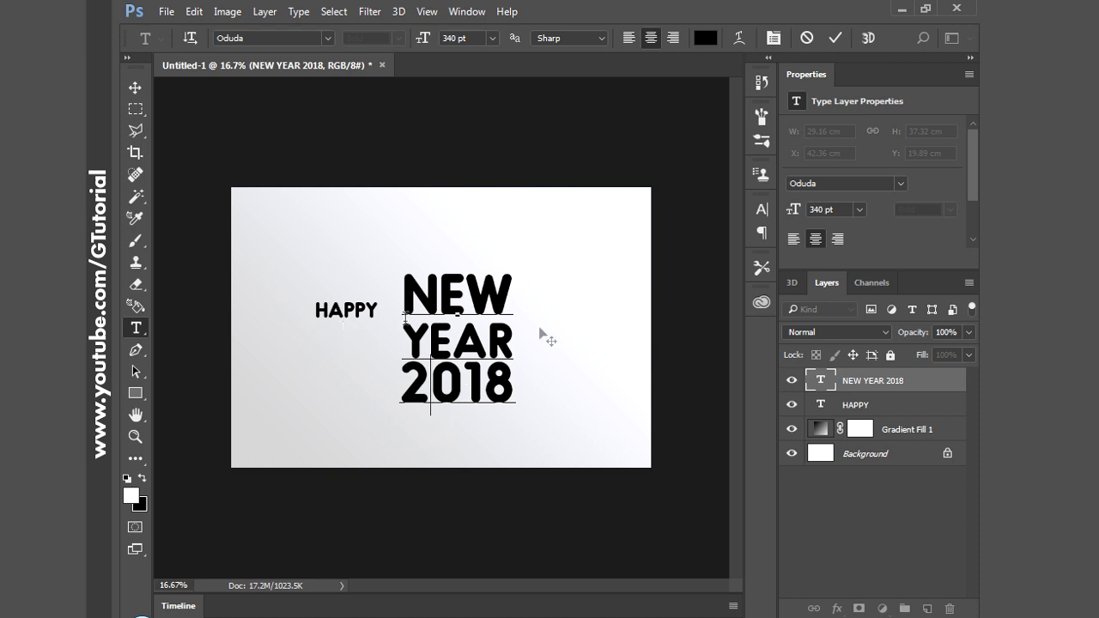
Step: Select the 2018 line and bring up the Paragraph settings
key(ctrl+a)
click(447, 384)
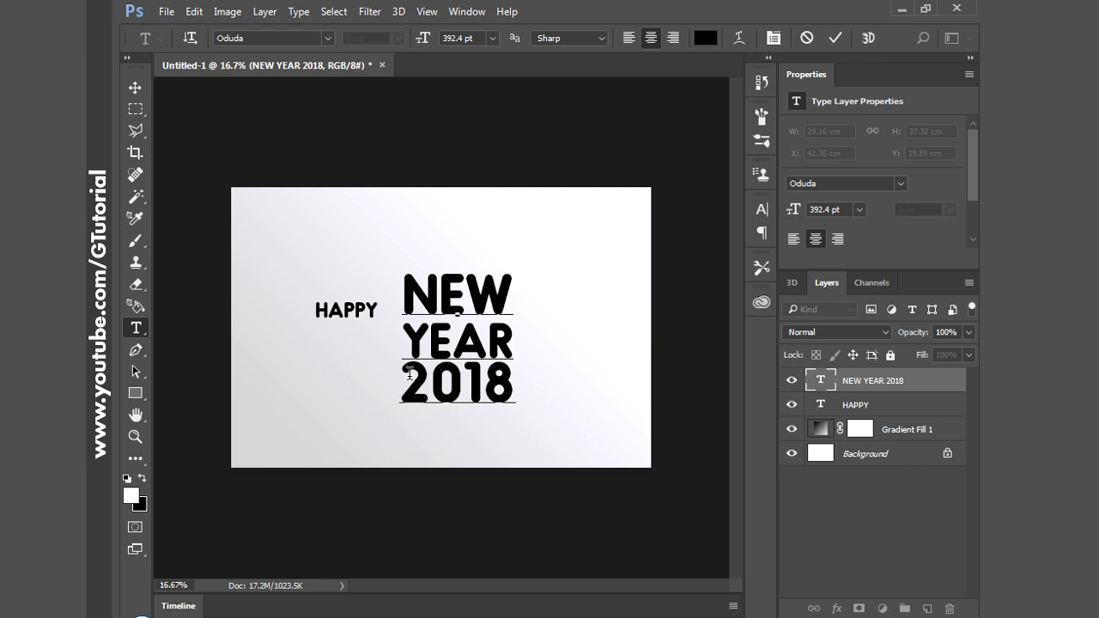
drag(410, 374, 508, 385)
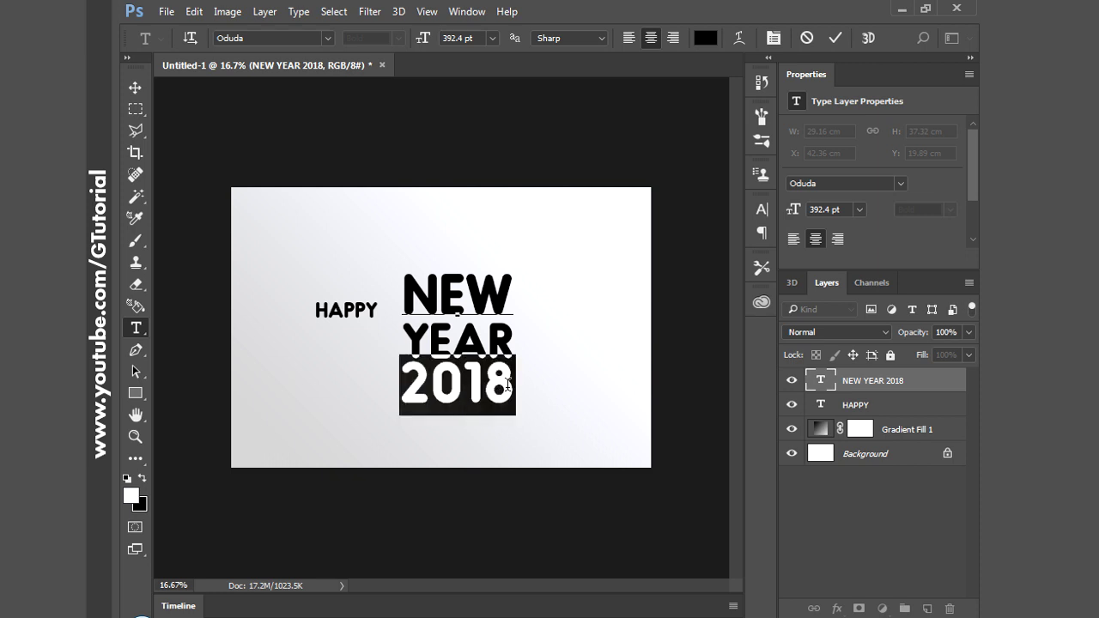
click(761, 240)
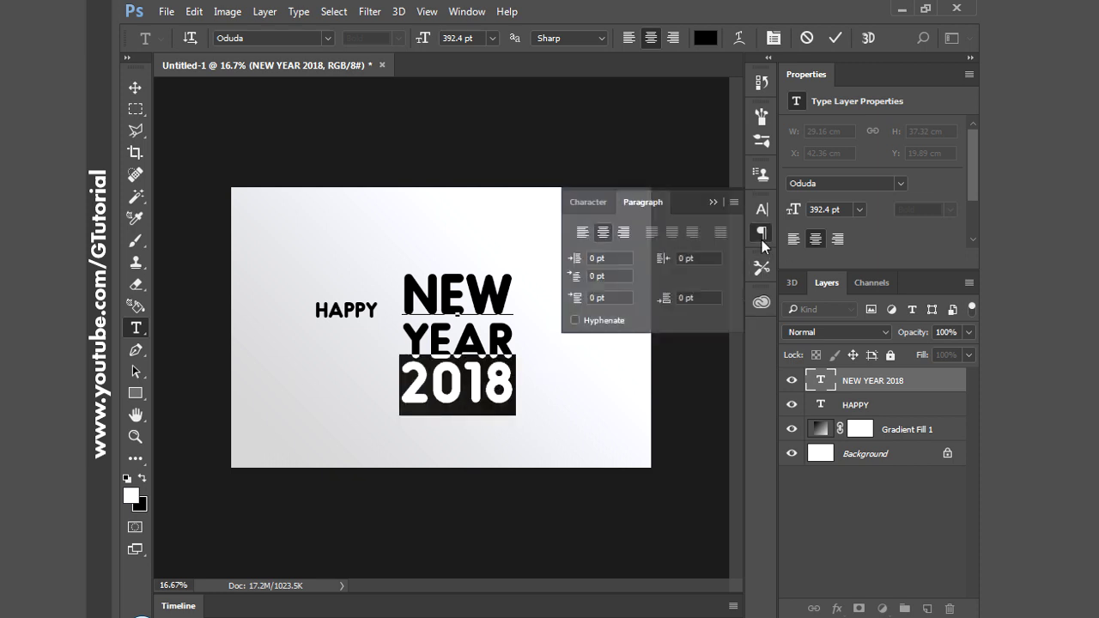
Step: Set the text leading to 340 pt in the Character panel and commit
click(589, 202)
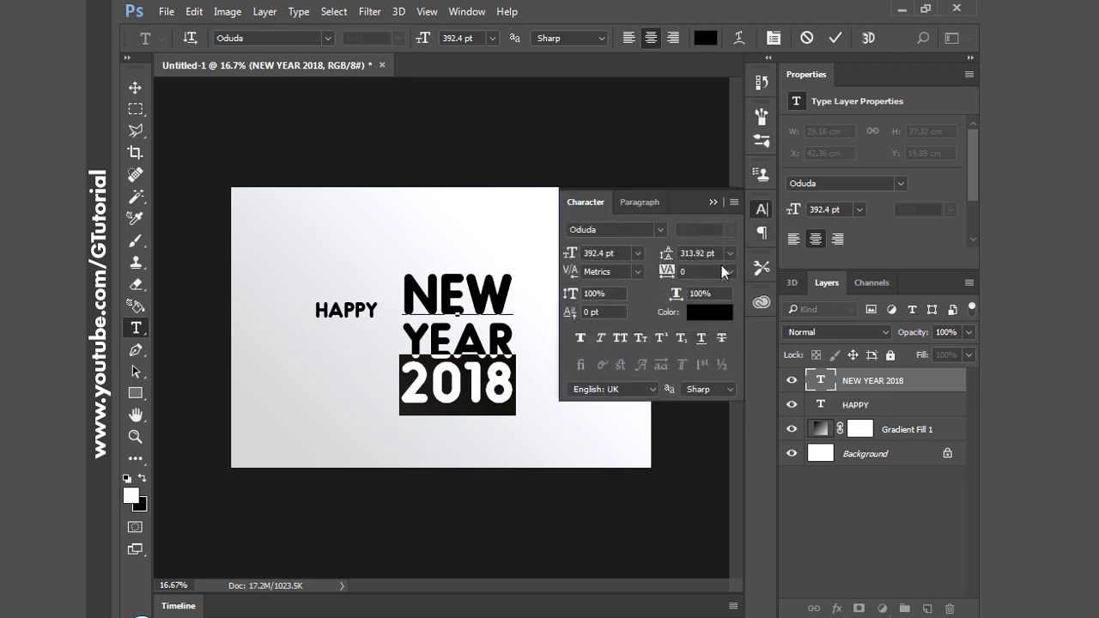
click(677, 255)
text(320)
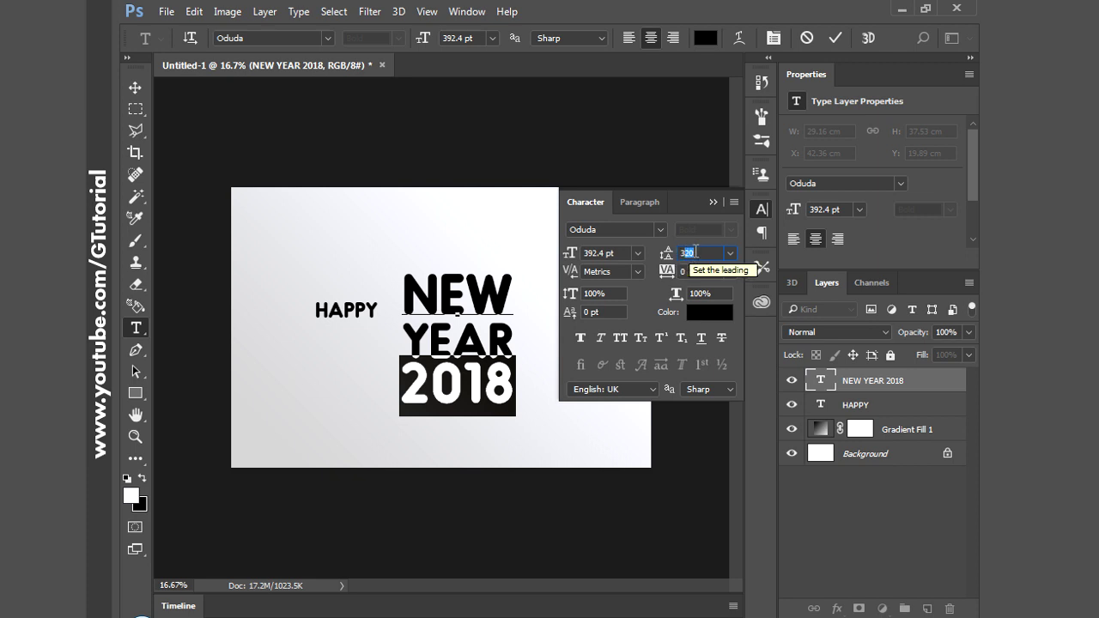
text(350)
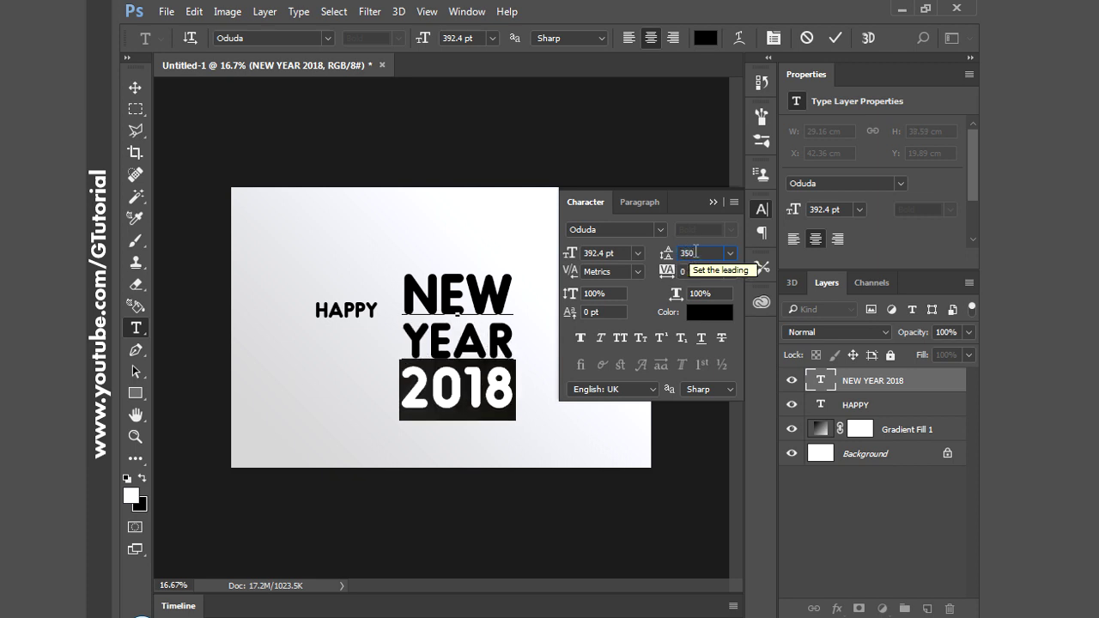
text(340)
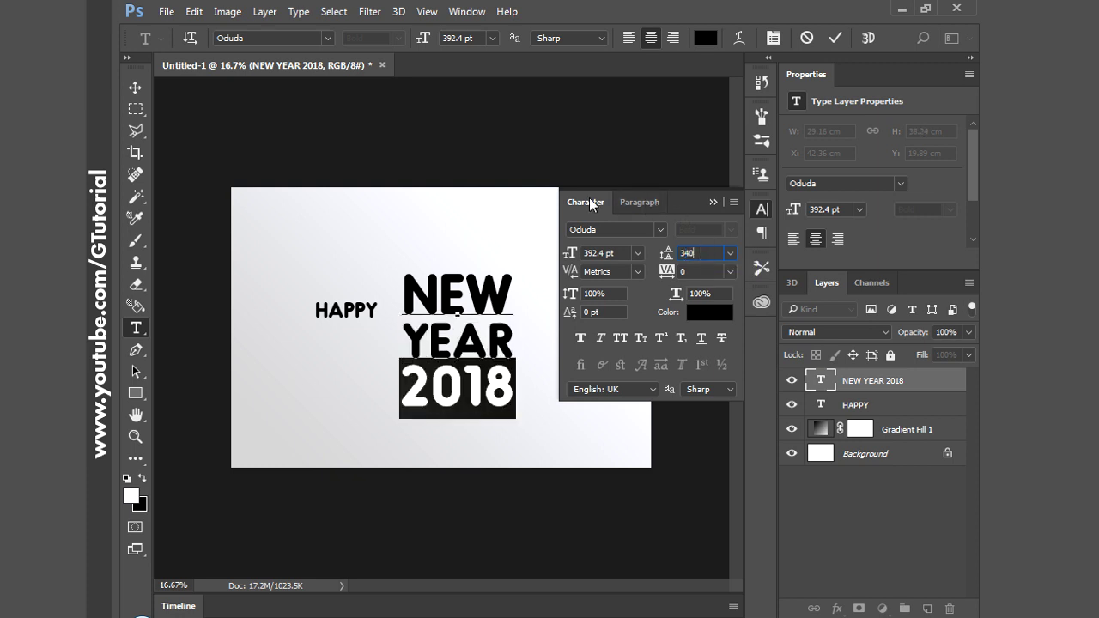
key(ctrl+Return)
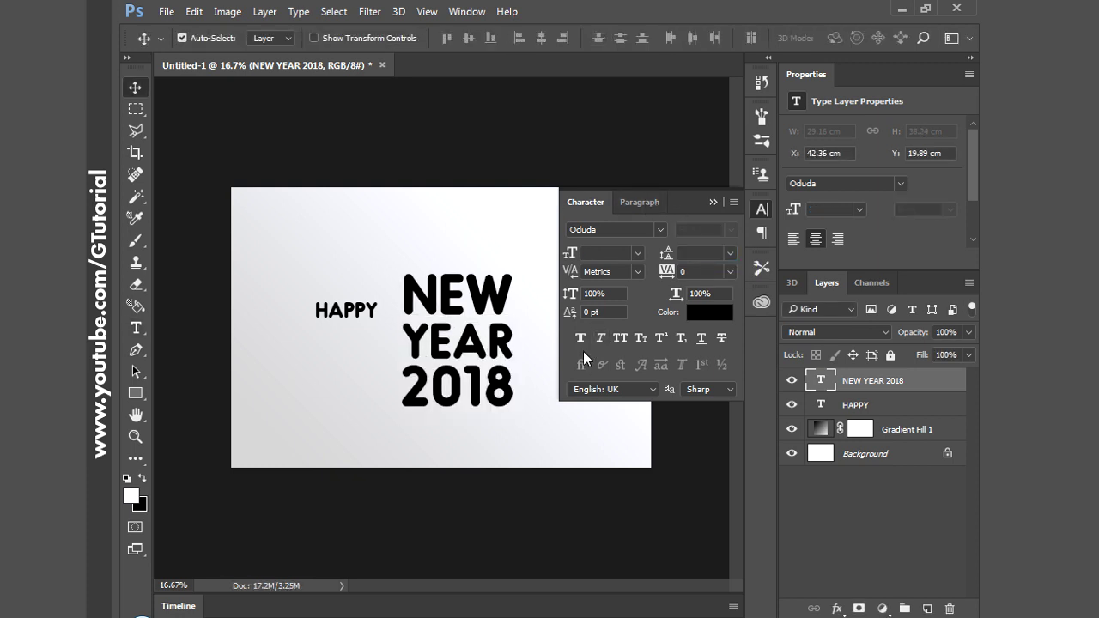
click(713, 202)
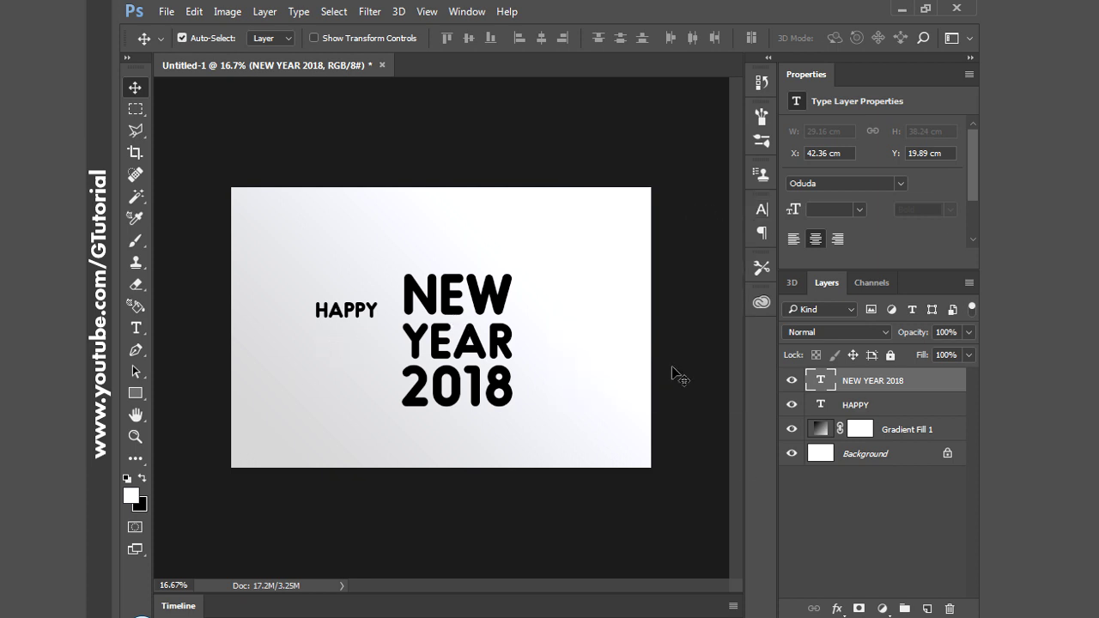
Step: Rotate the HAPPY layer -90° to run vertically in Free Transform
click(831, 412)
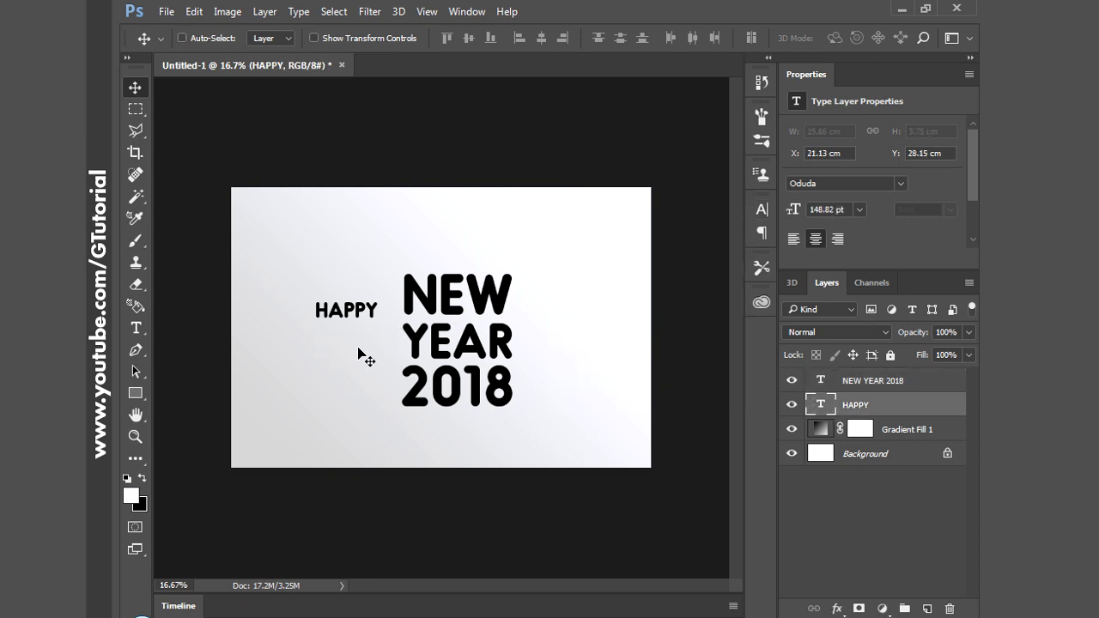
key(ctrl+t)
drag(312, 343, 388, 364)
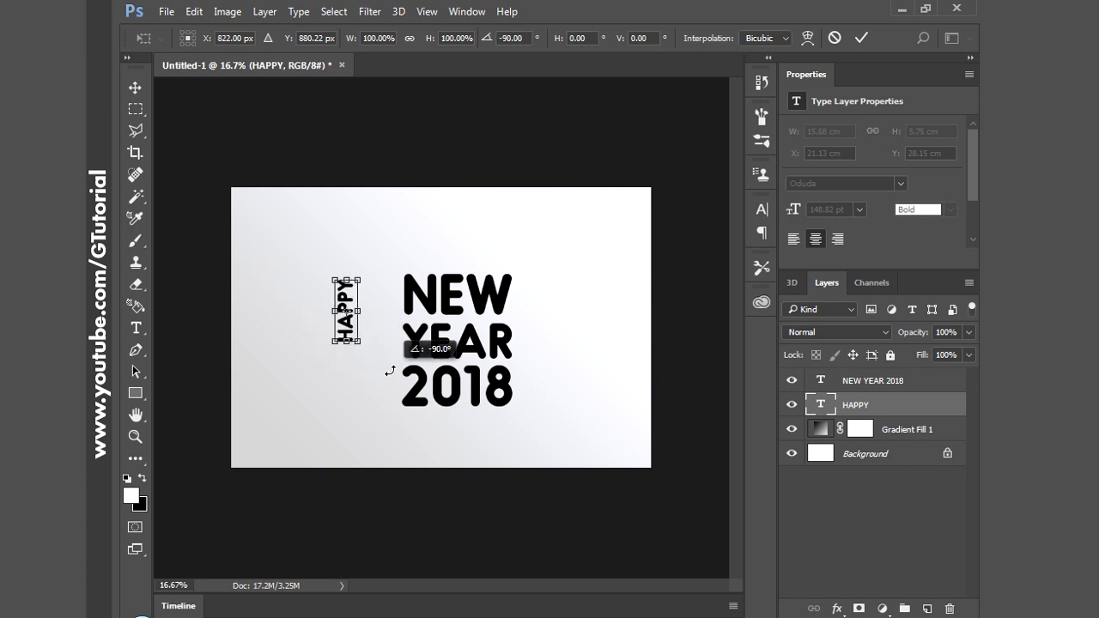
Step: Scale vertical HAPPY to the NEW YEAR 2018 block's height and place it flush left of it
drag(354, 300, 397, 298)
mouse_move(377, 339)
mouse_down()
mouse_move(381, 372)
mouse_move(361, 414)
mouse_up()
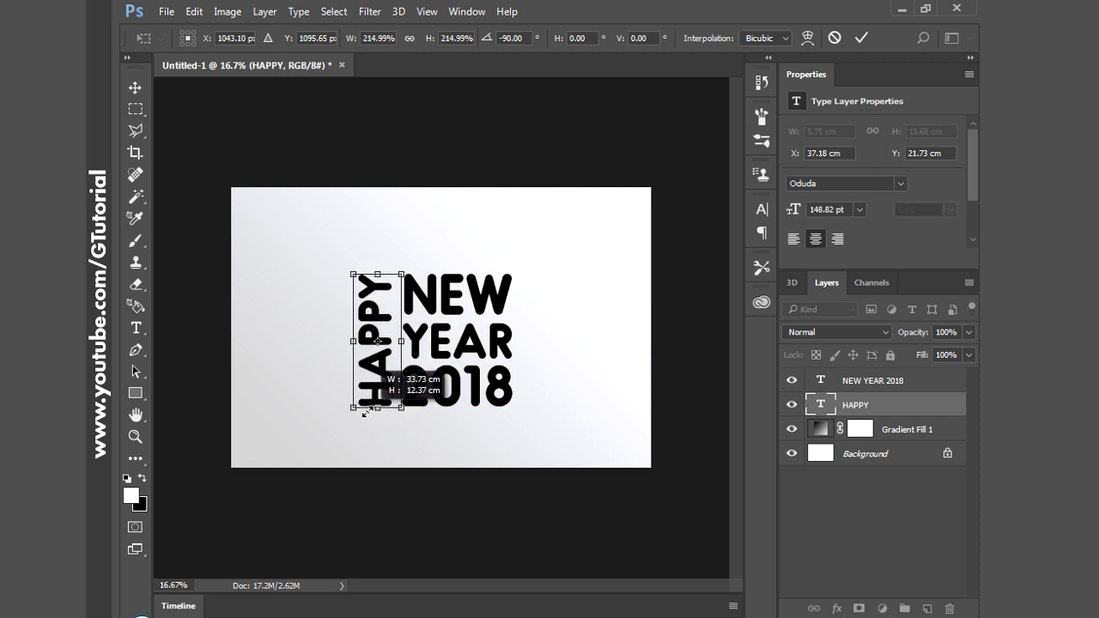
drag(361, 413, 359, 411)
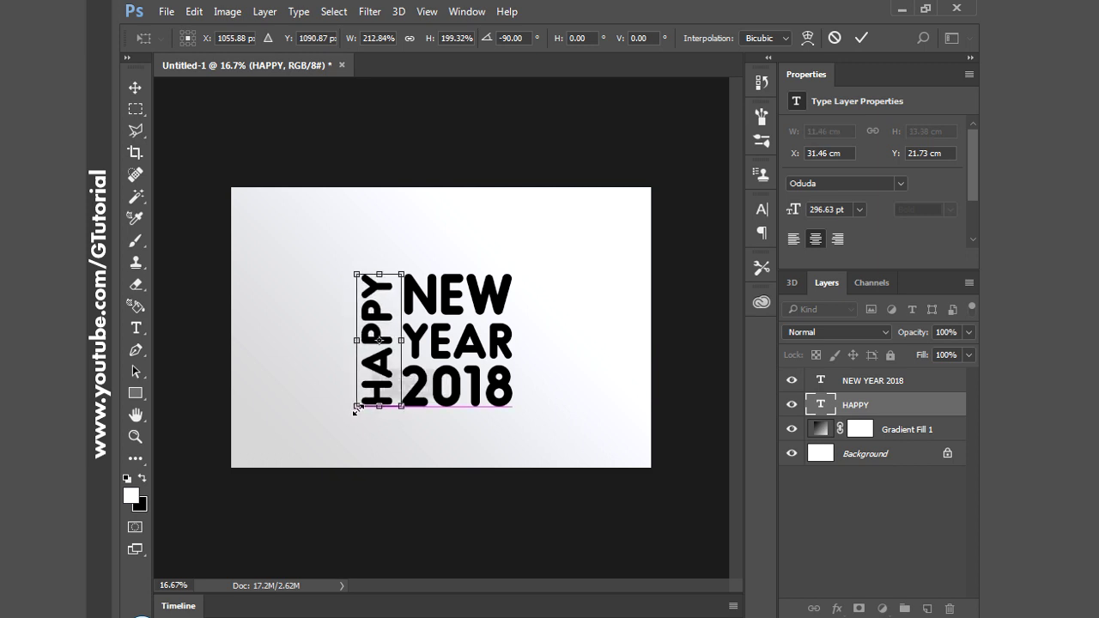
key(Return)
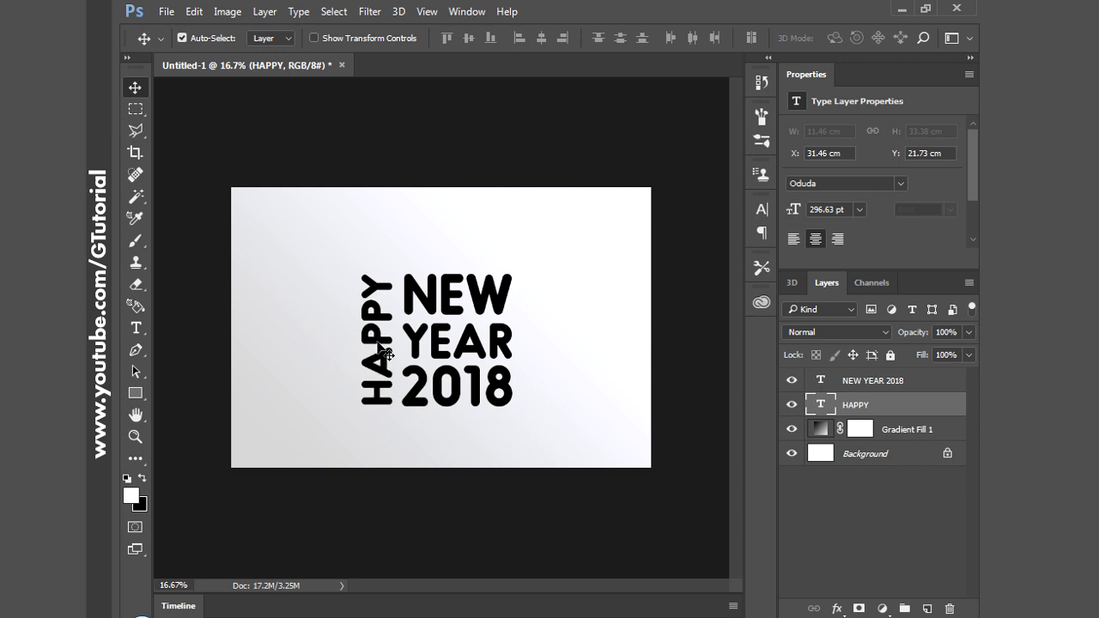
drag(379, 345, 388, 345)
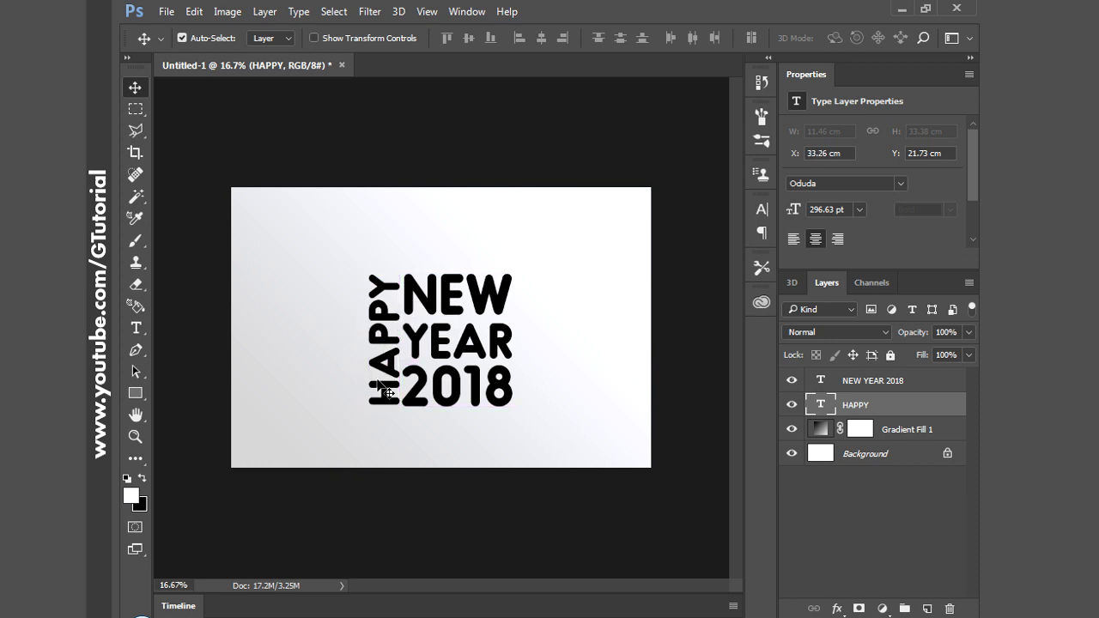
key(shift+Left)
key(shift+Left)
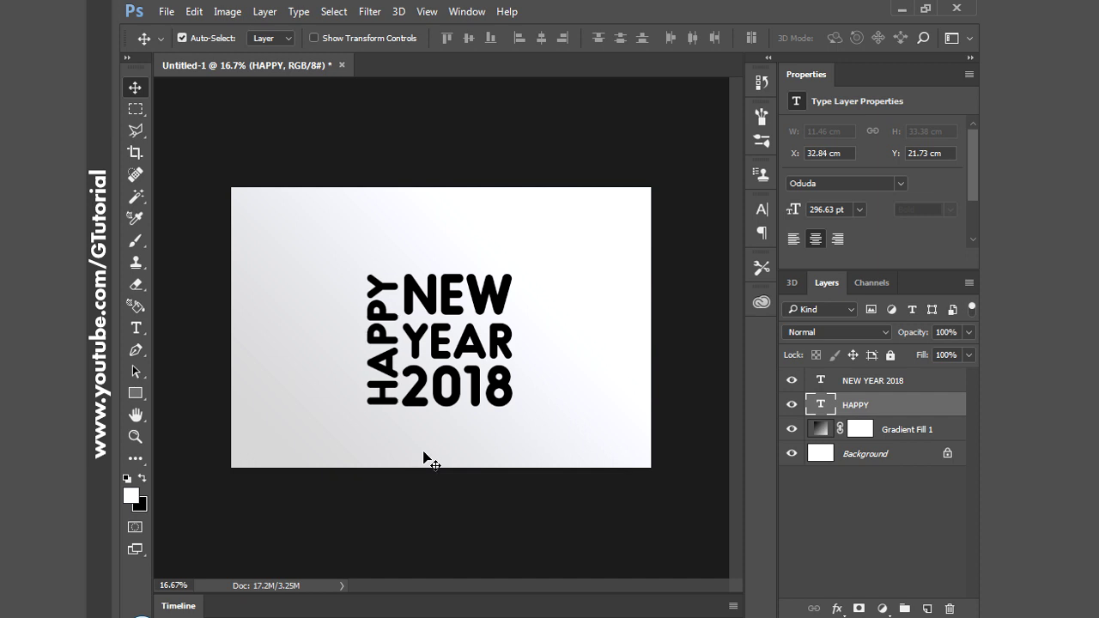
Step: Recolour the NEW YEAR 2018 text white (#ffffff)
ctrl+click(851, 411)
click(836, 384)
double_click(836, 385)
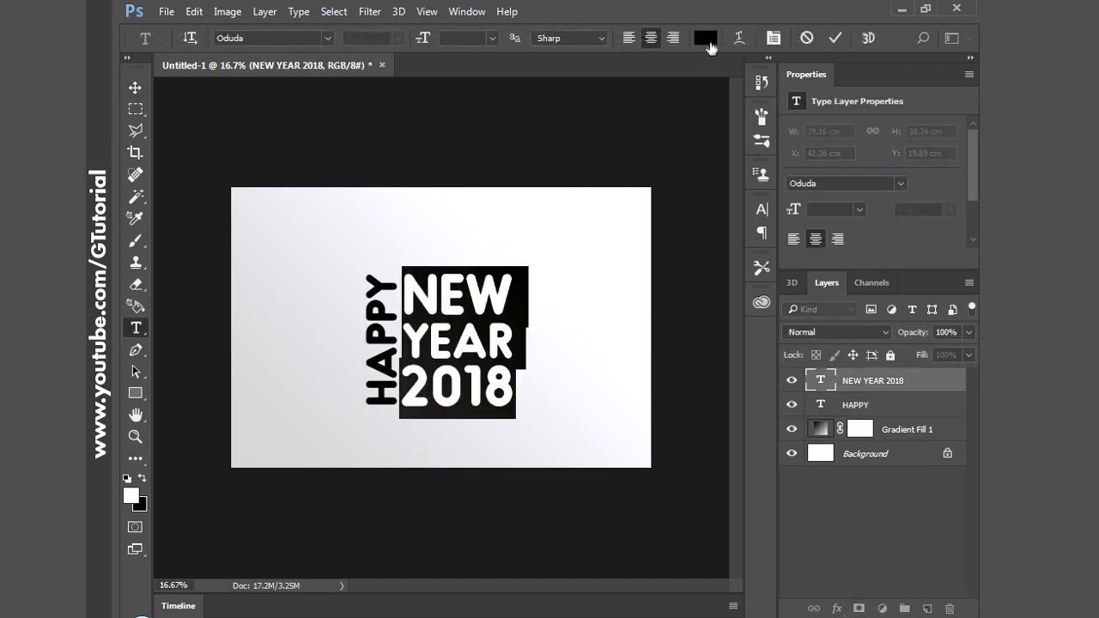
click(705, 38)
text(ffffff)
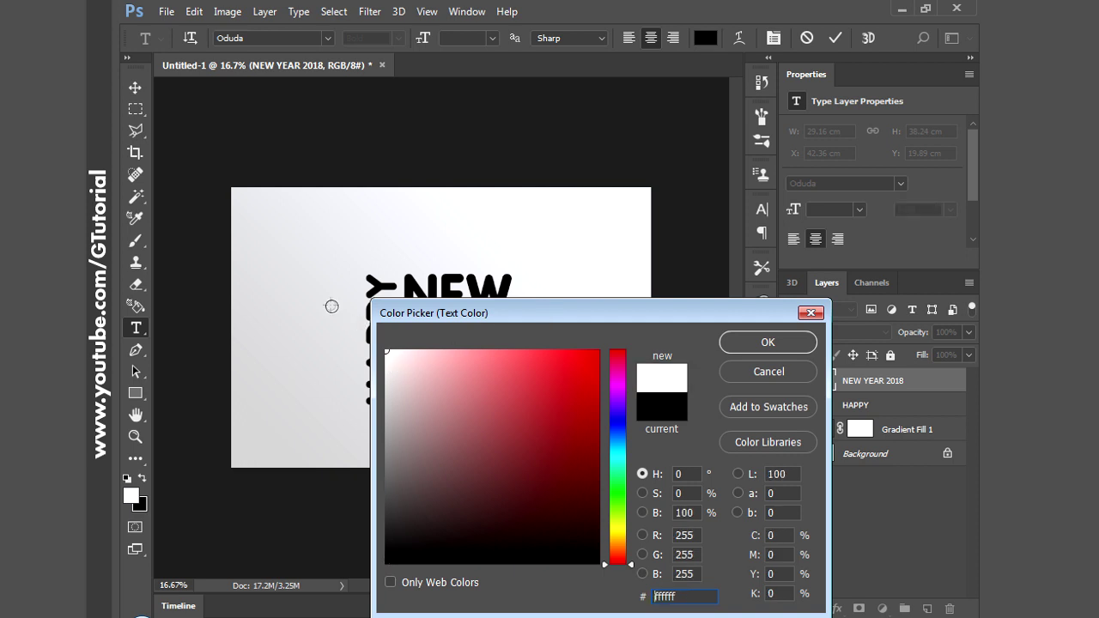
click(735, 341)
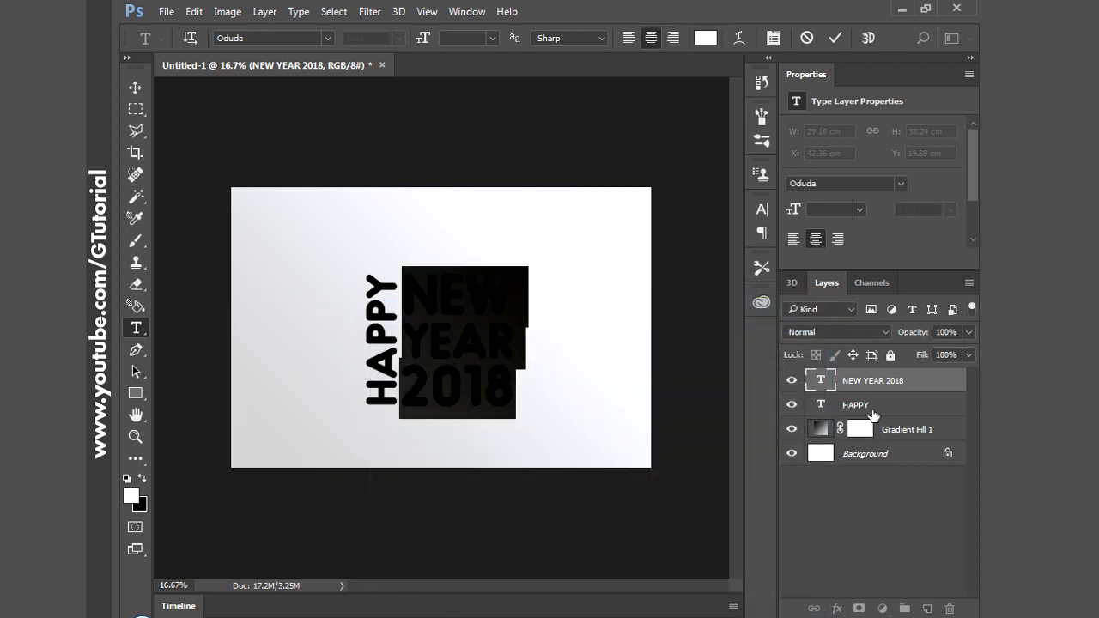
click(868, 405)
Step: Recolour the HAPPY text white (#ffffff)
double_click(821, 404)
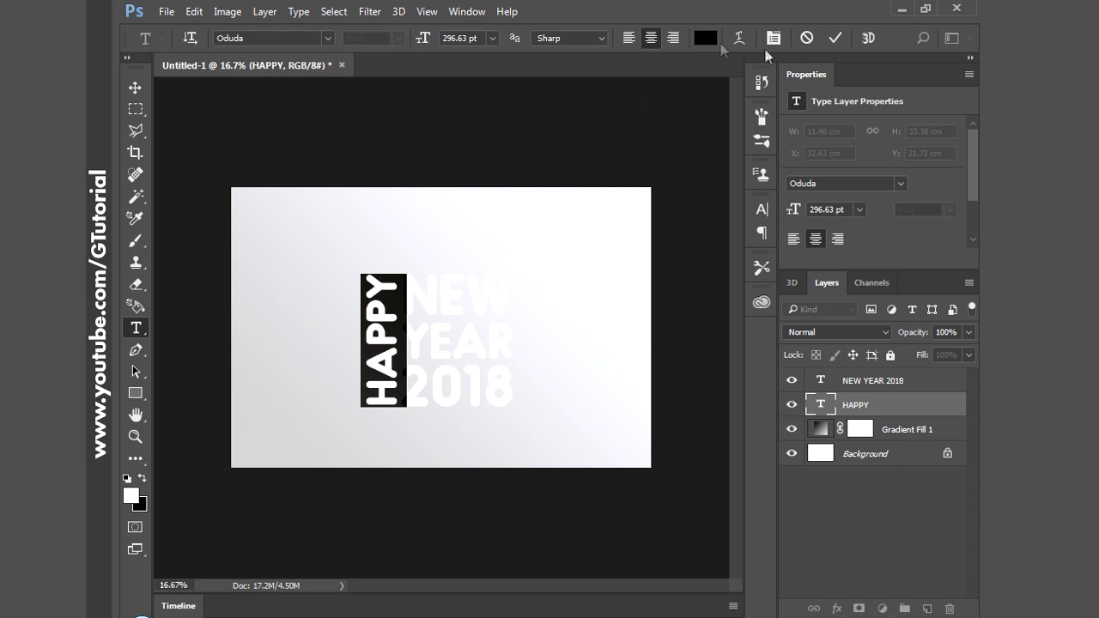
click(705, 37)
text(ffffff)
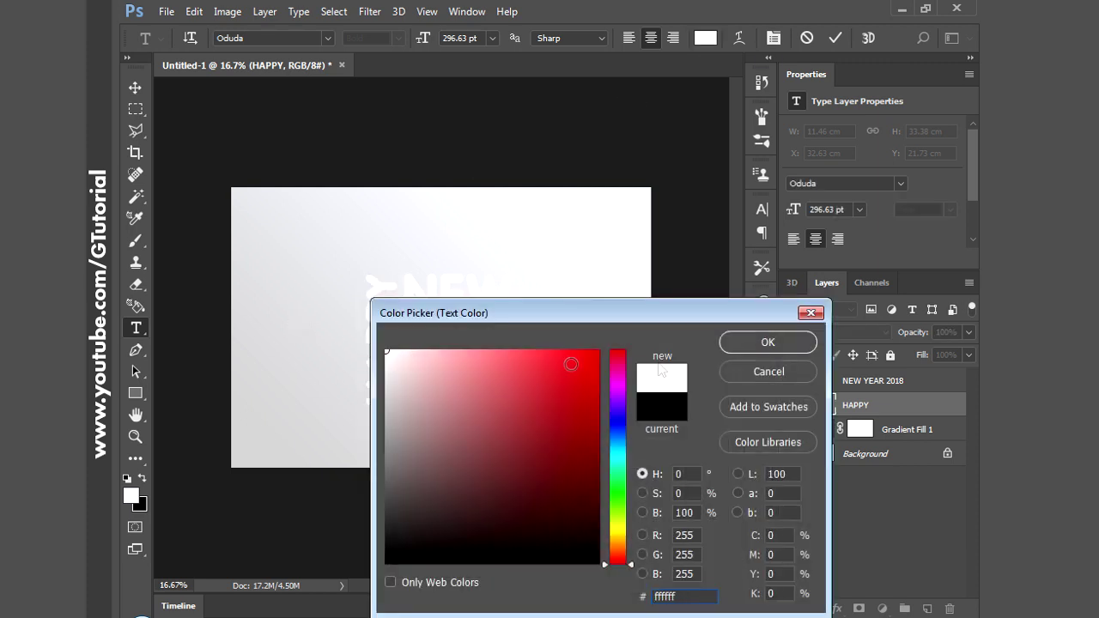
click(752, 344)
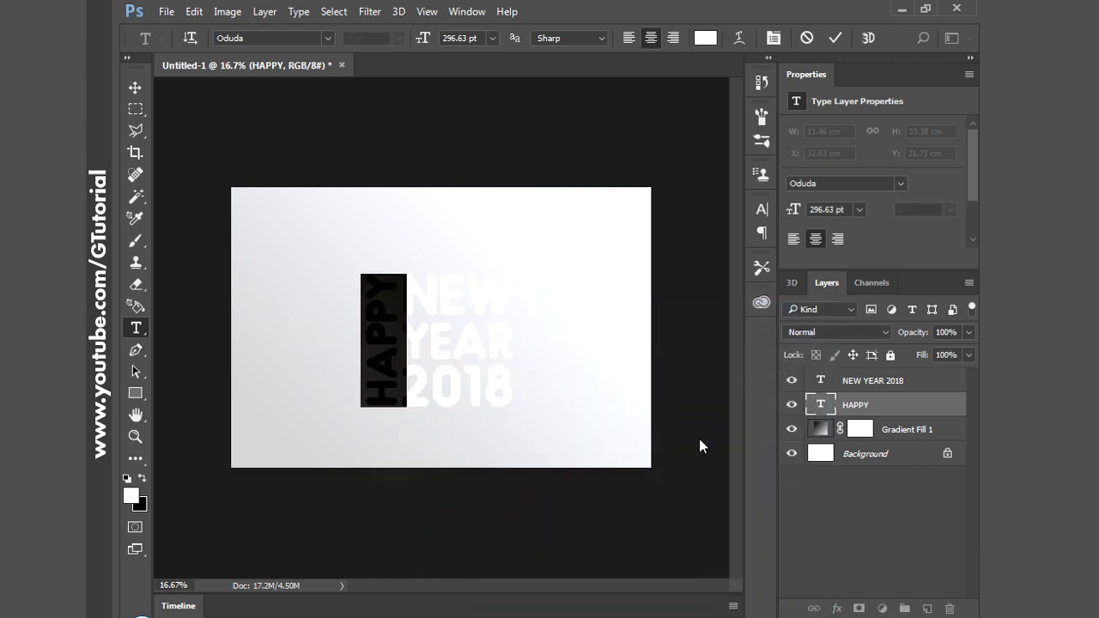
ctrl+click(859, 384)
Step: Rasterize both text layers and merge them into one layer
right_click(860, 384)
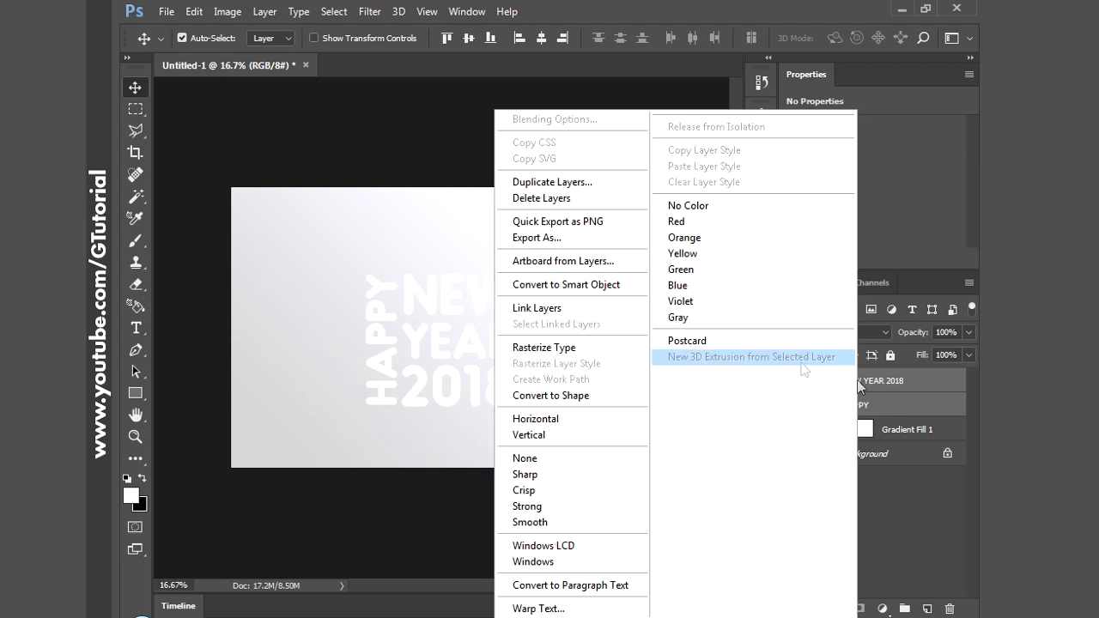
click(625, 351)
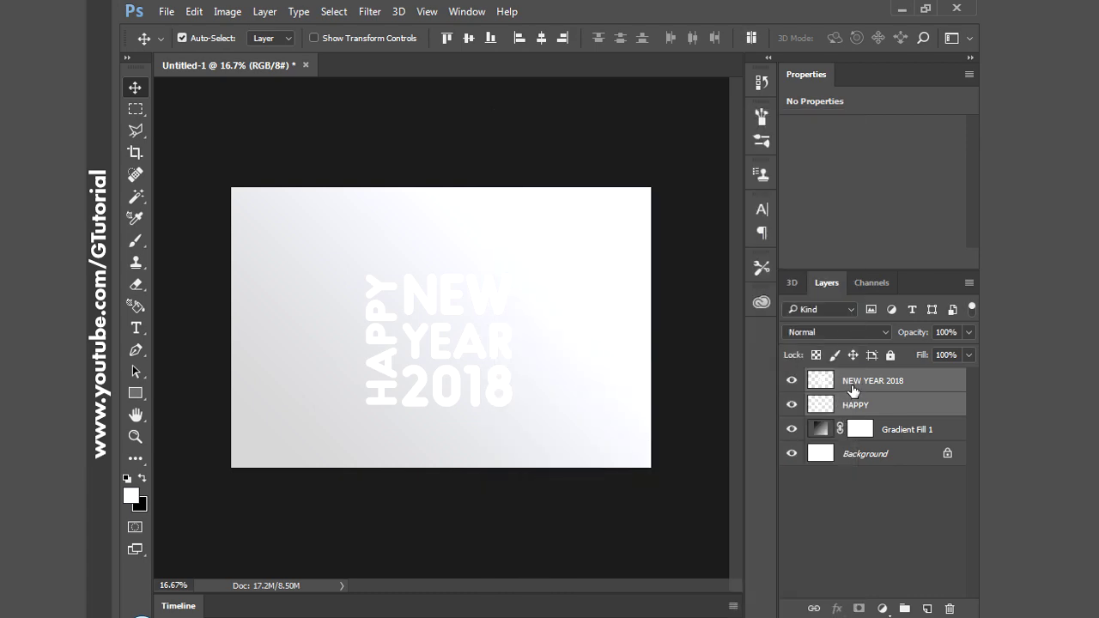
right_click(851, 385)
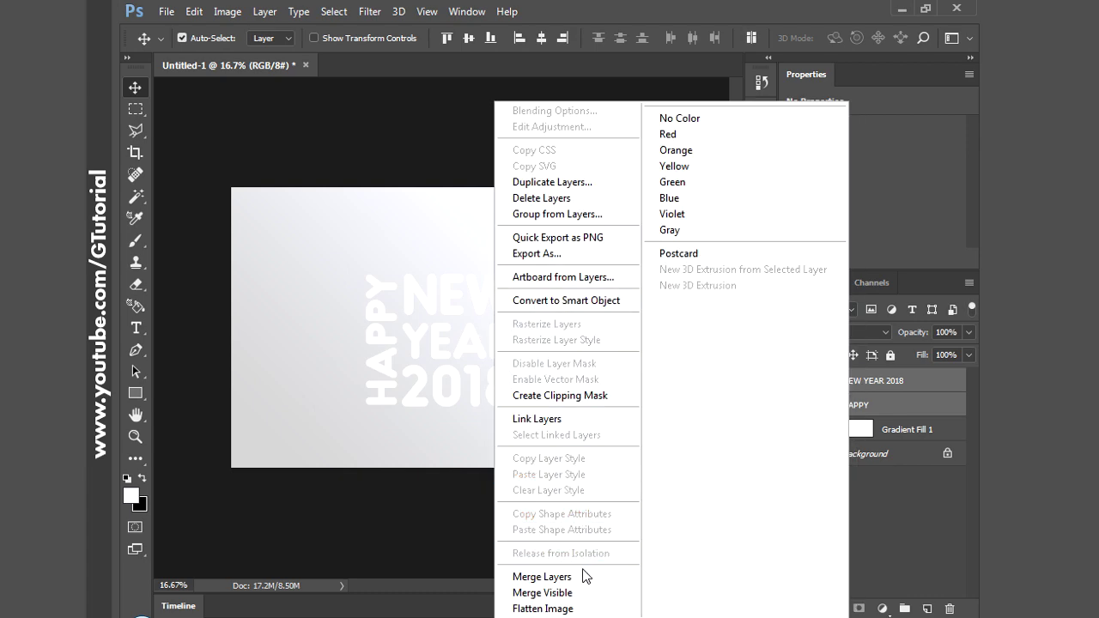
click(542, 577)
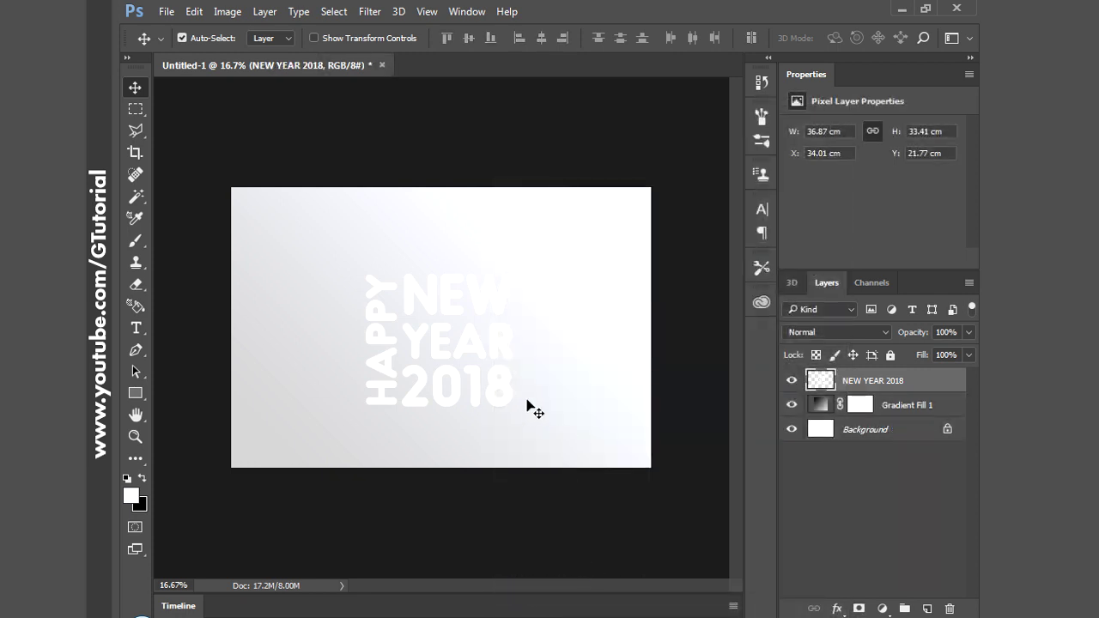
Step: Enlarge the merged lettering to about 150% and centre it on the canvas
key(ctrl+t)
drag(513, 275, 587, 206)
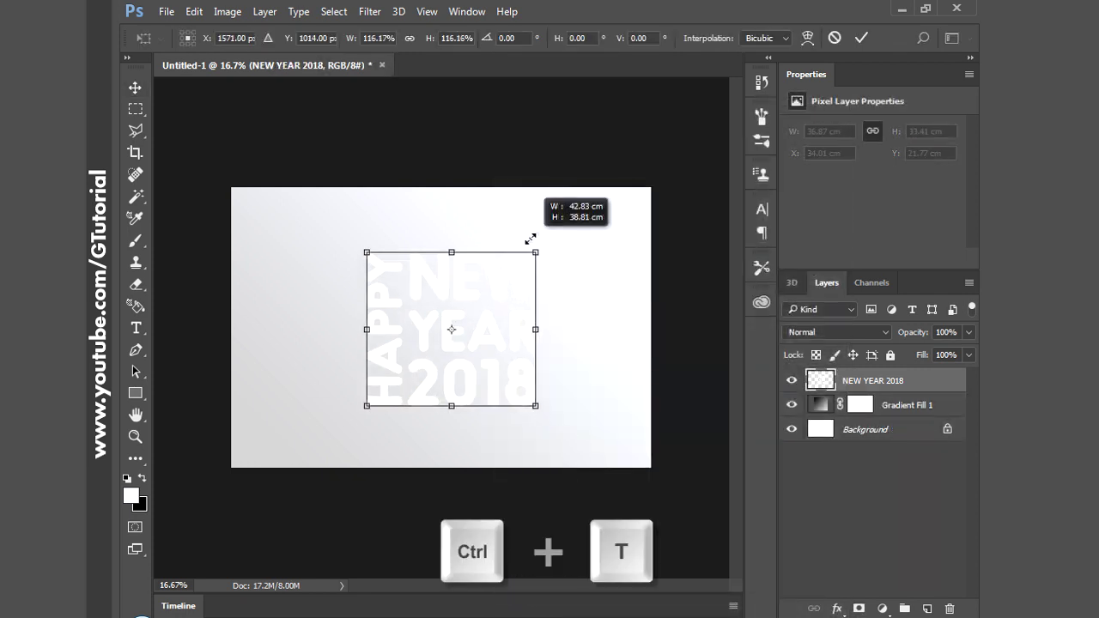
drag(541, 258, 507, 279)
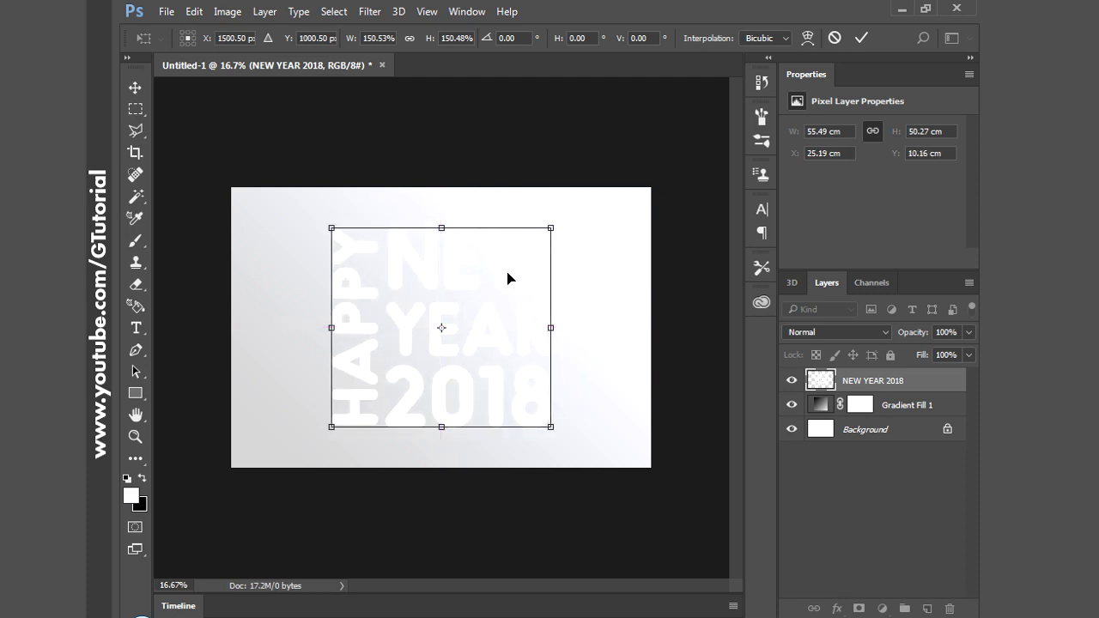
key(Return)
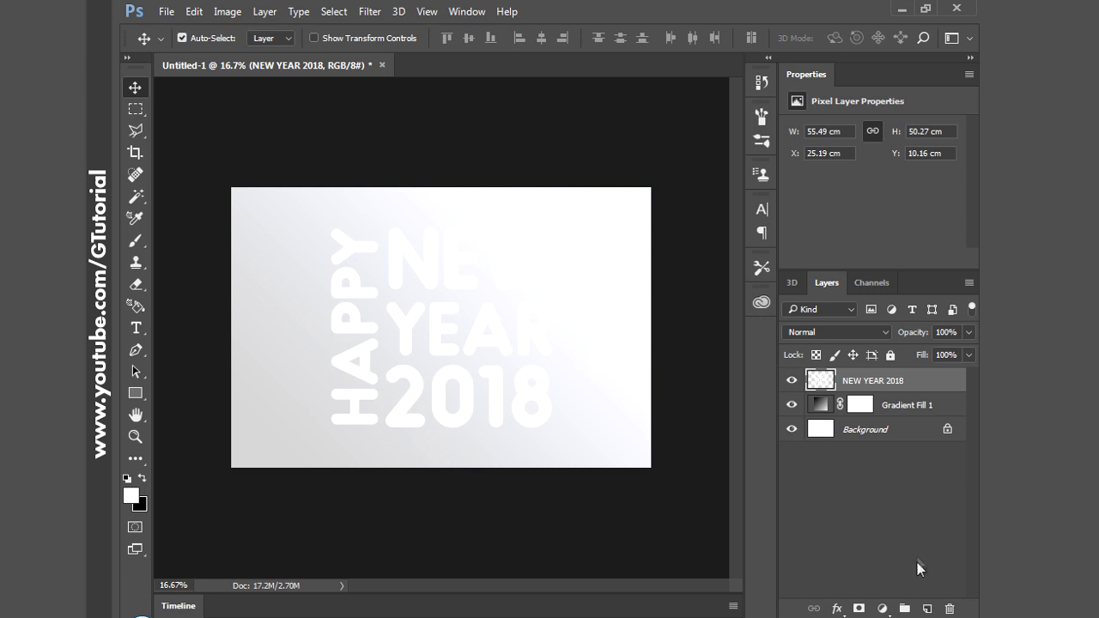
double_click(890, 387)
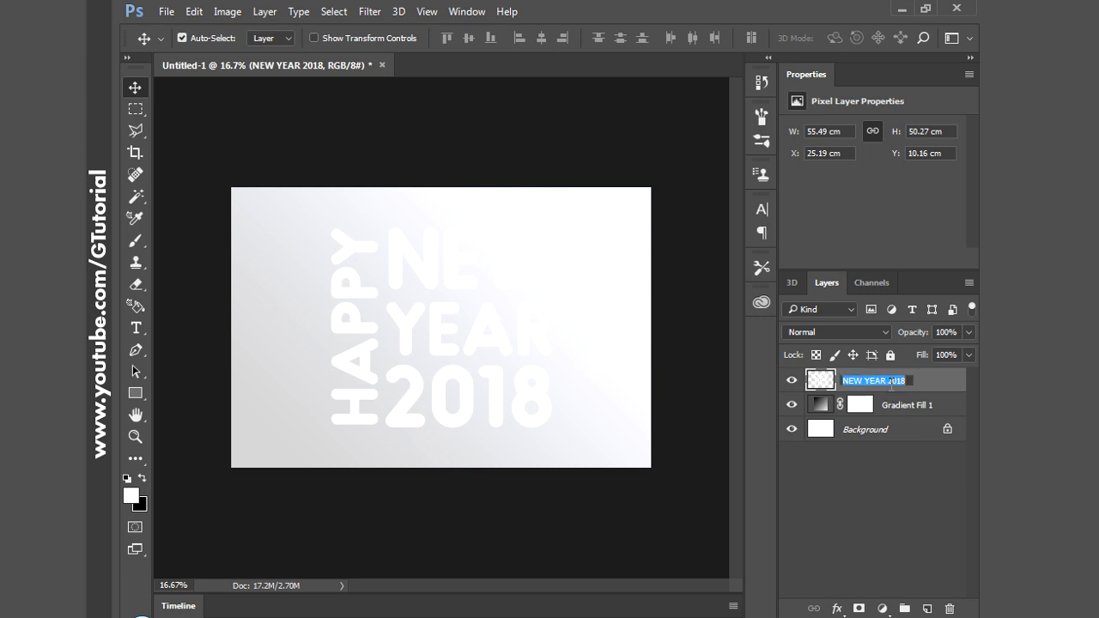
Step: Name the merged lettering layer 1 and duplicate it
text(1)
key(Return)
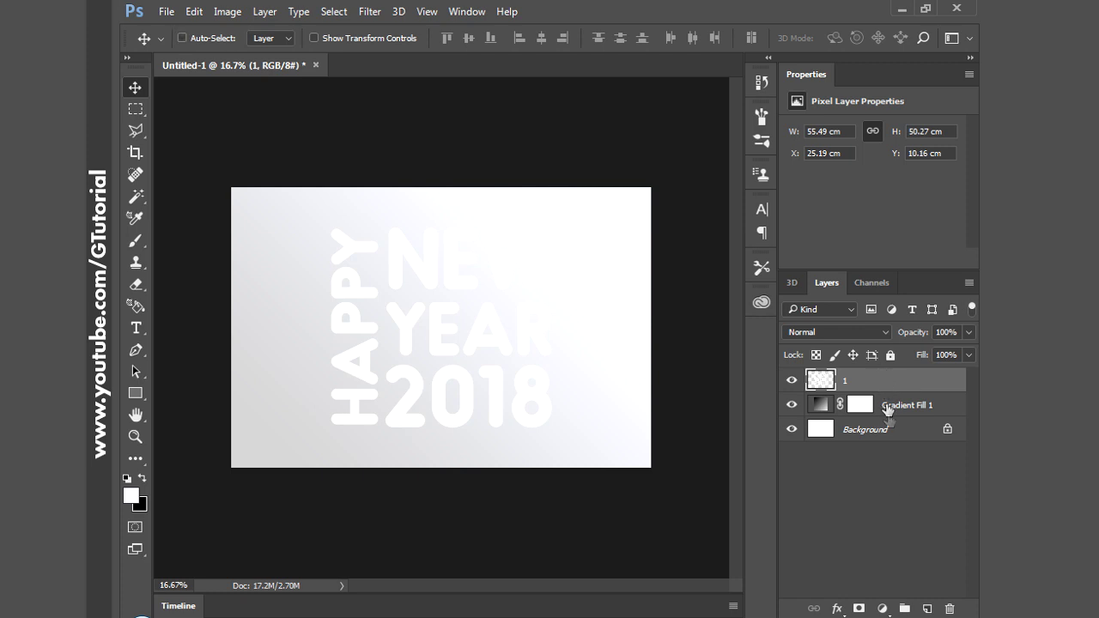
key(ctrl+j)
key(ctrl+j)
key(ctrl+j)
key(ctrl+j)
key(ctrl+j)
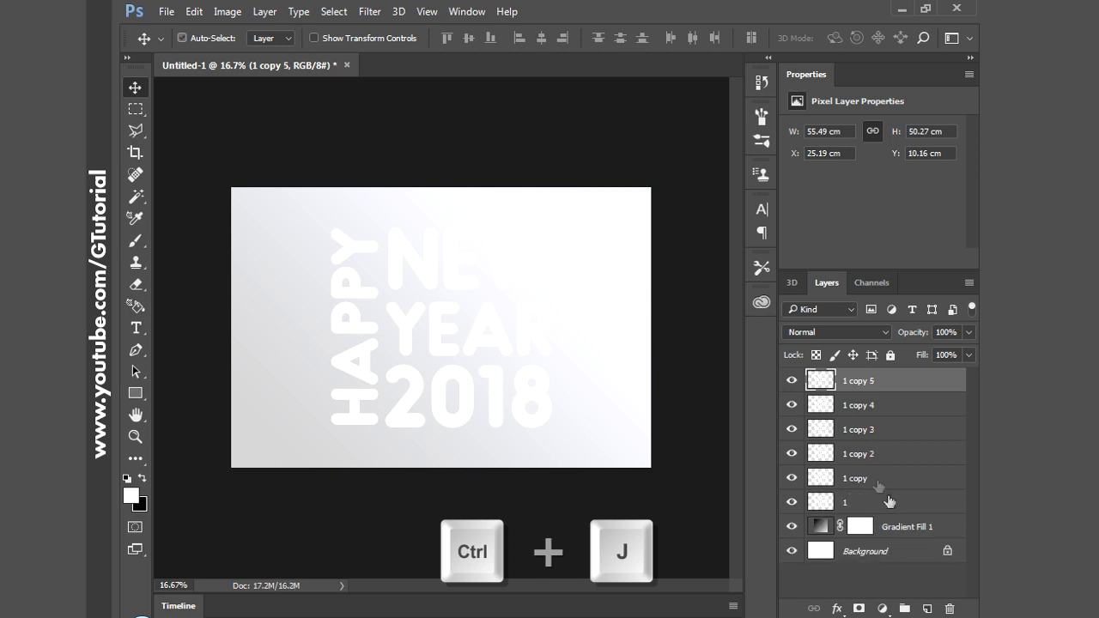
Step: Rename the copies 2, 3, 4, 5 and 6, then hide layer 2
double_click(856, 478)
text(2)
double_click(863, 454)
text(3)
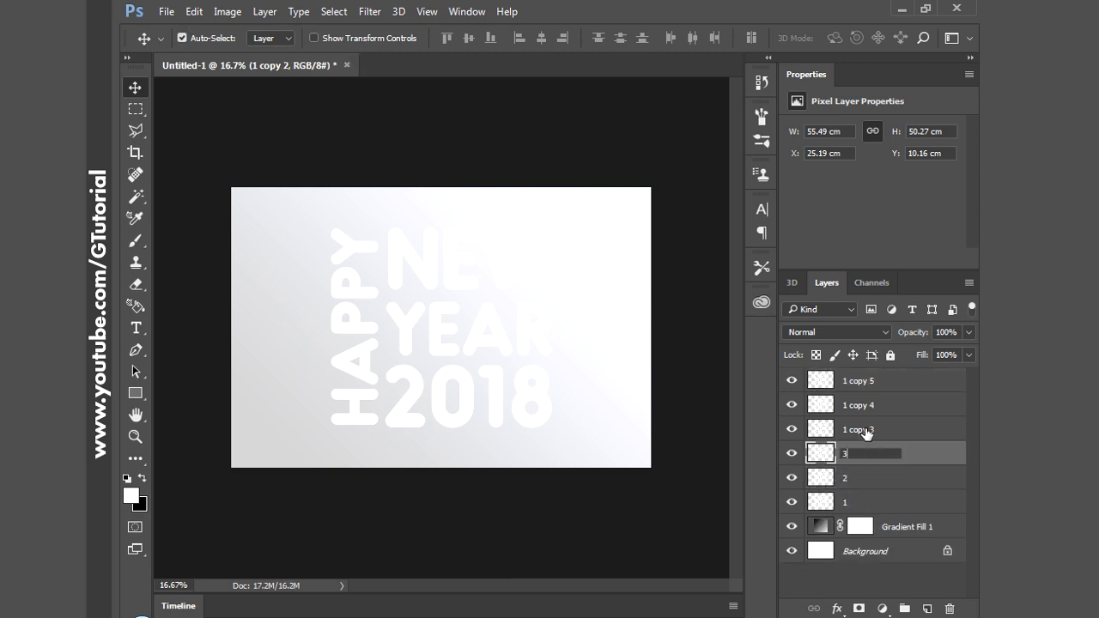
double_click(863, 429)
text(4)
double_click(863, 406)
text(5)
double_click(861, 380)
text(6)
click(870, 503)
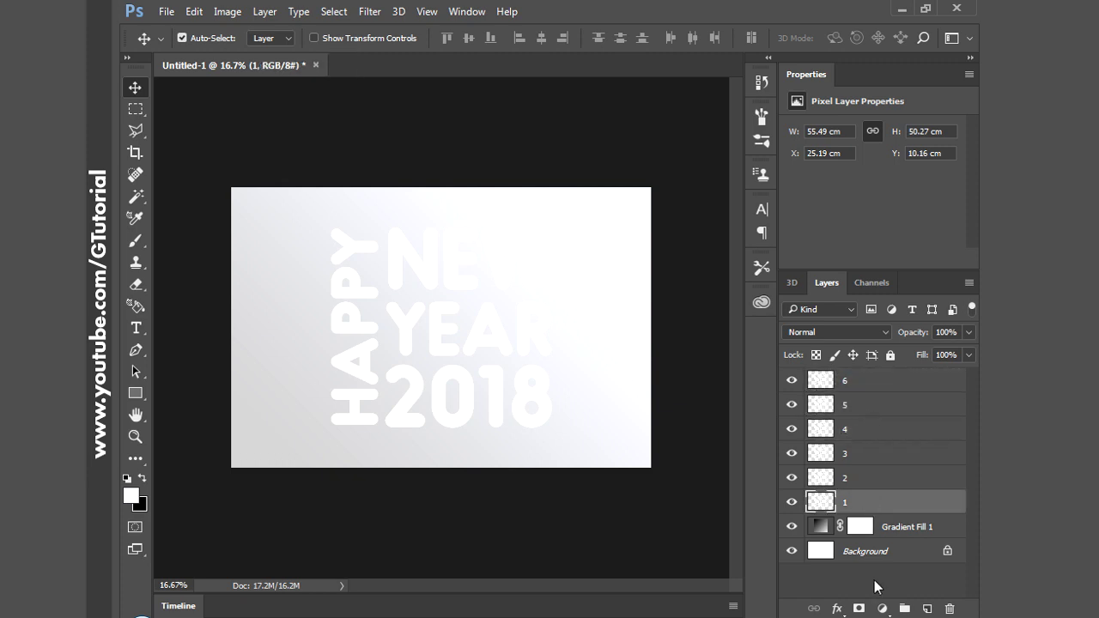
click(791, 479)
Step: Hide layers 3–6 and enable a Drop Shadow in layer 1's Blending Options
drag(794, 454, 792, 380)
right_click(862, 503)
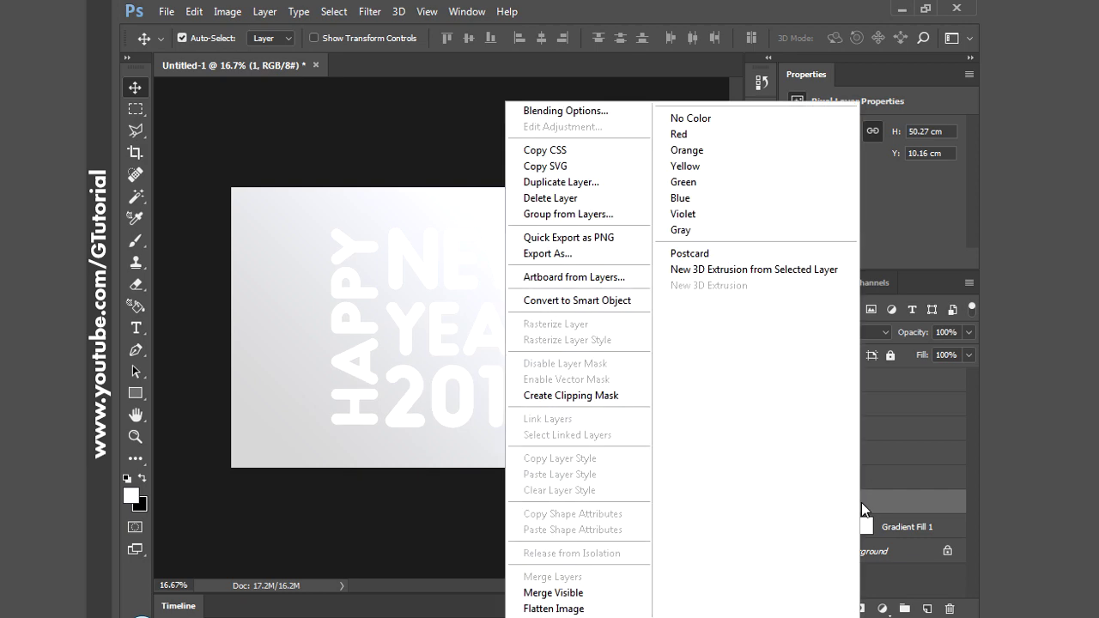
click(618, 111)
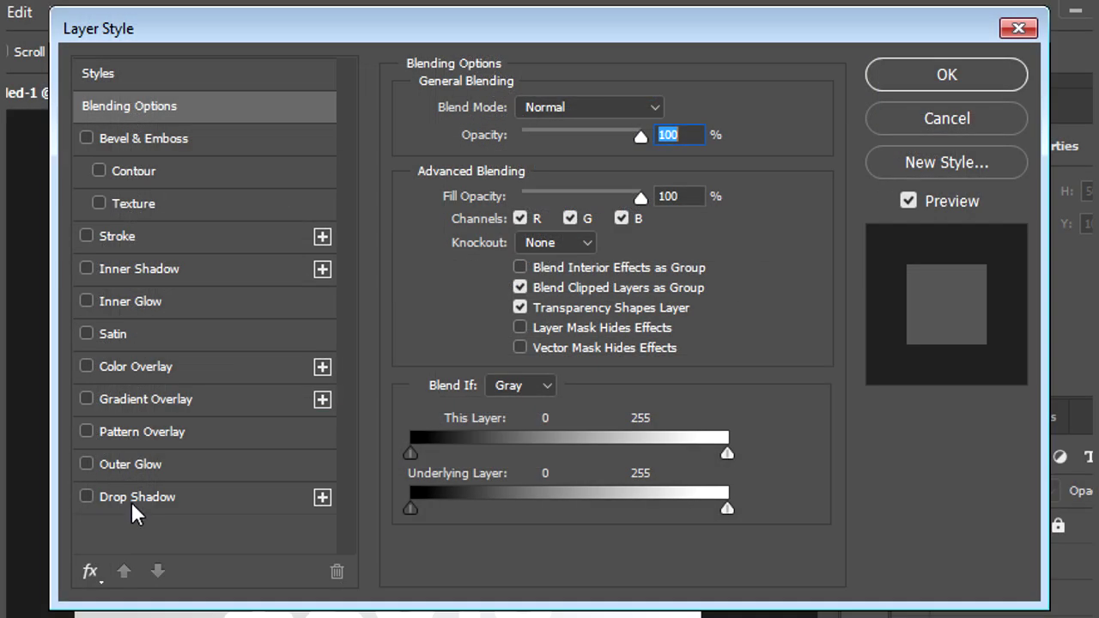
click(132, 500)
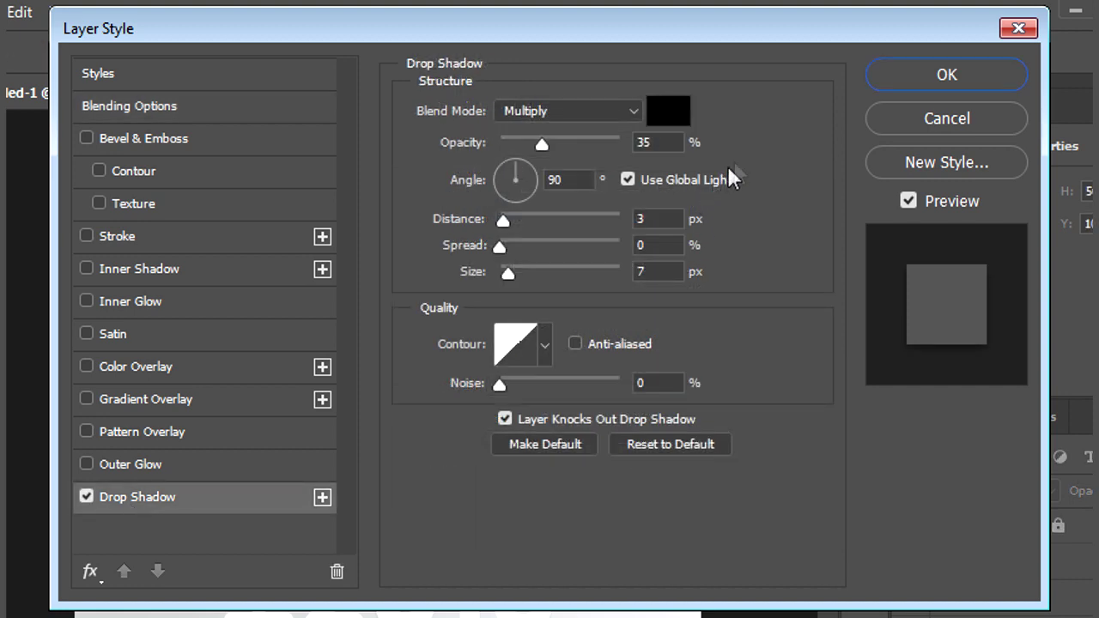
Step: Set the shadow to 46% opacity, 45° local angle, 37 px distance, 6% spread, 27 px size, anti-aliased
click(667, 144)
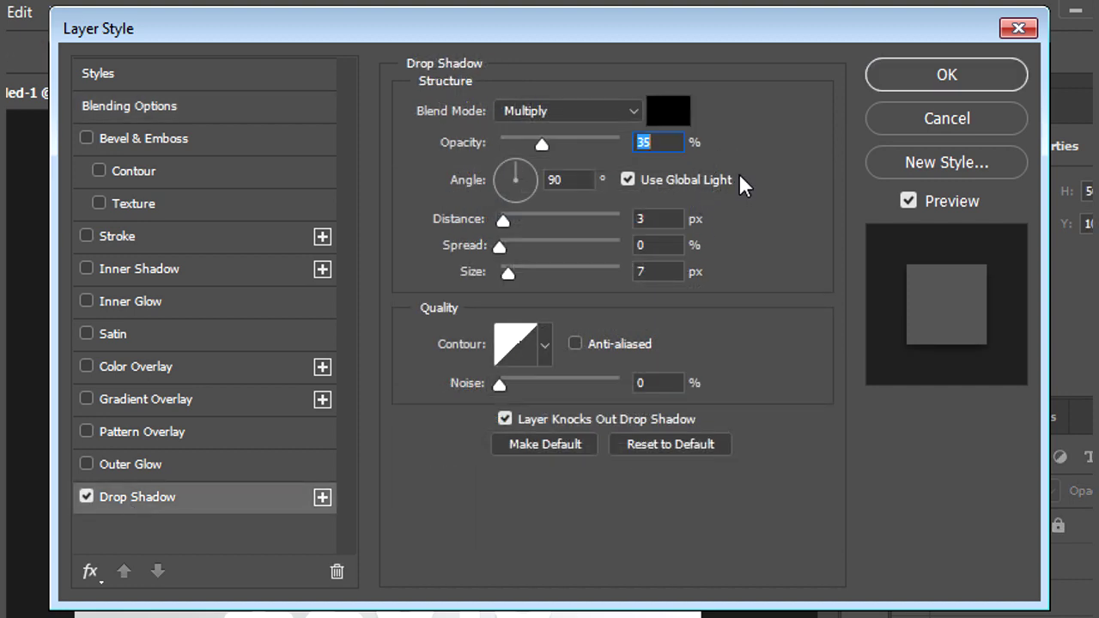
text(46)
key(Tab)
text(45)
click(628, 178)
click(449, 176)
text(45)
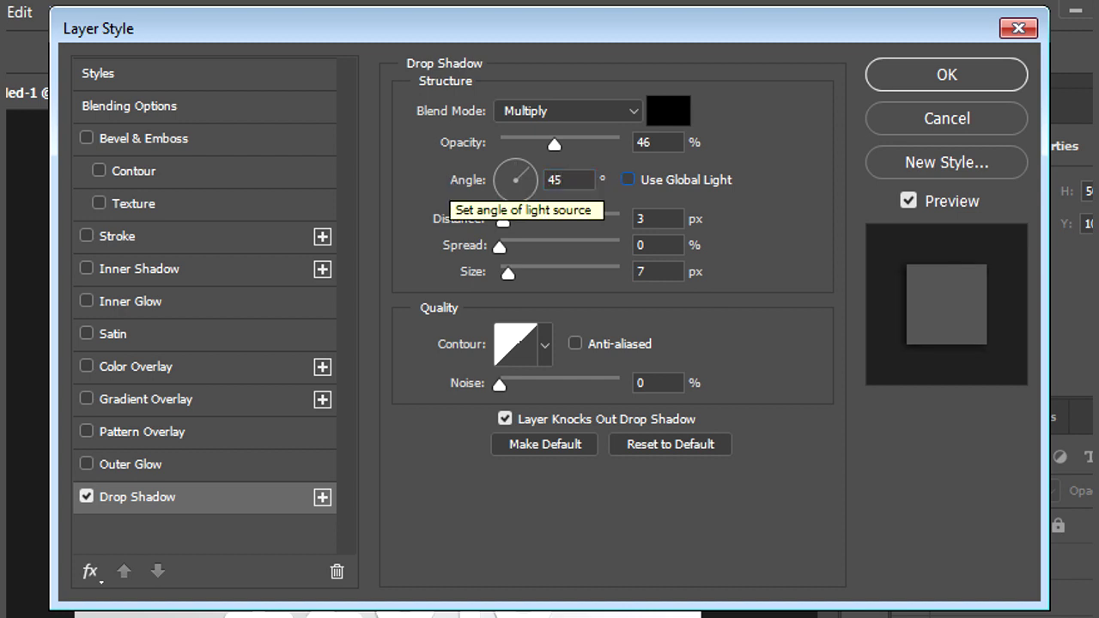
key(Tab)
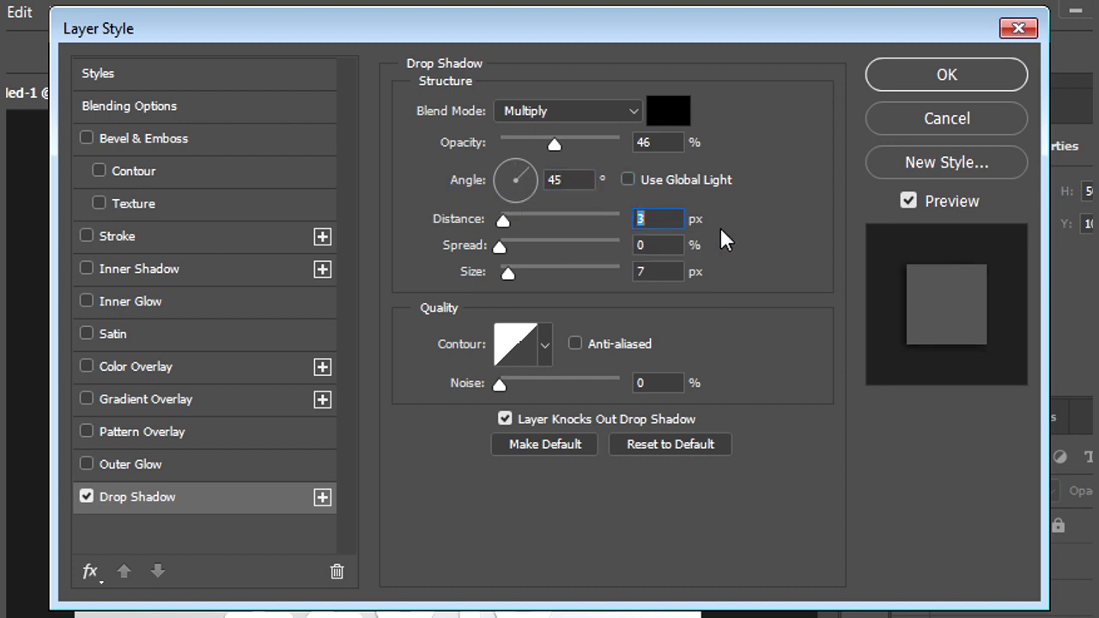
text(37)
key(Tab)
text(6)
key(Tab)
text(27)
click(575, 344)
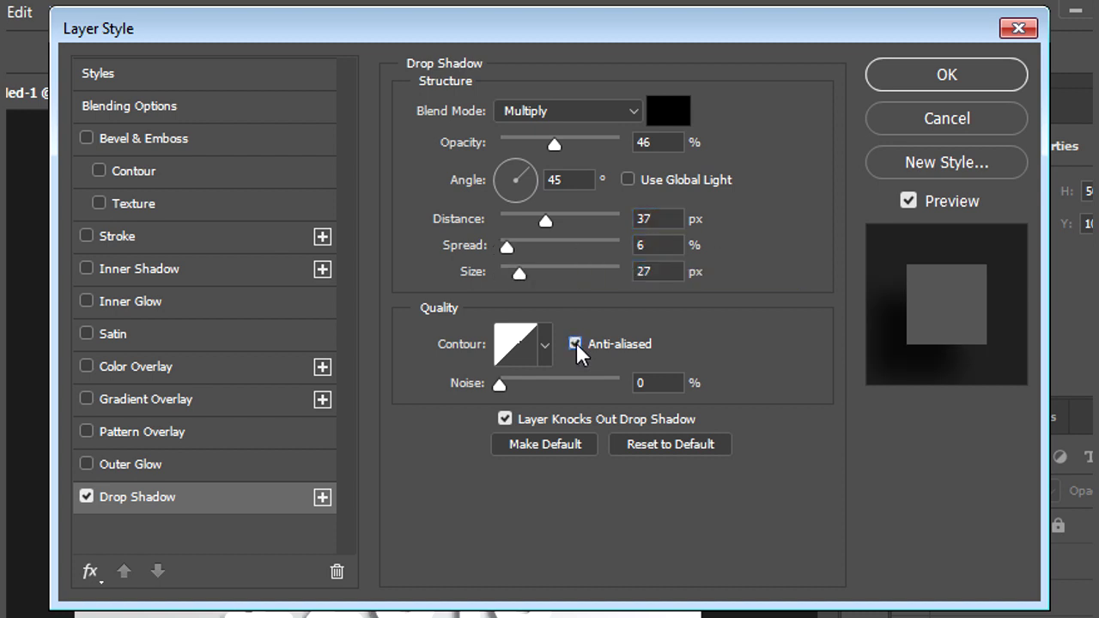
Step: Make the drop shadow colour dark brown #332300 and apply the style
click(677, 117)
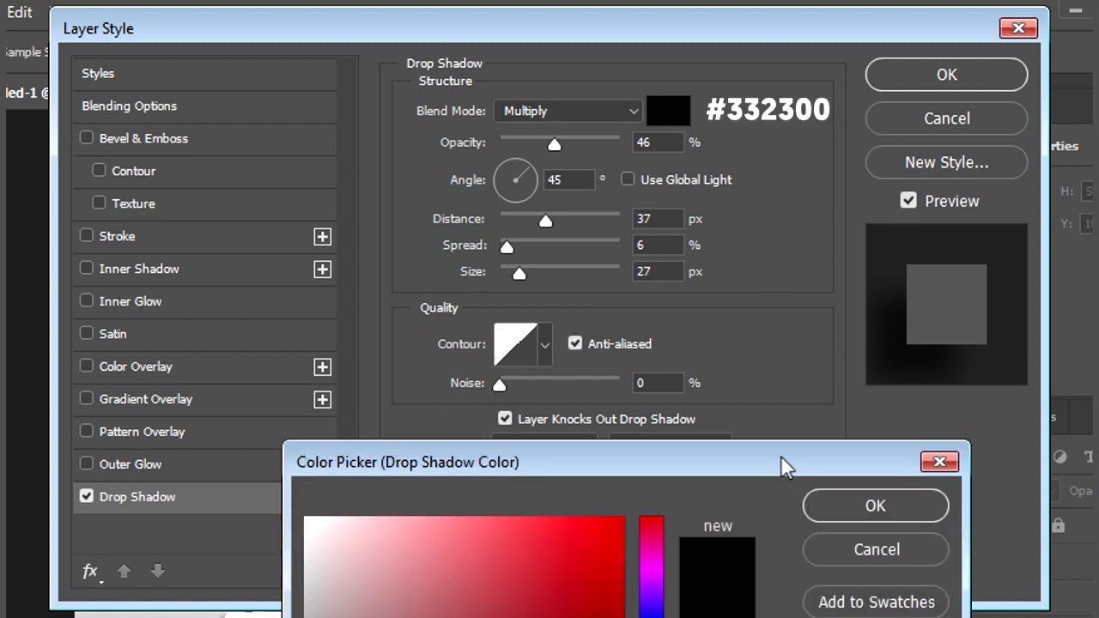
text(332300)
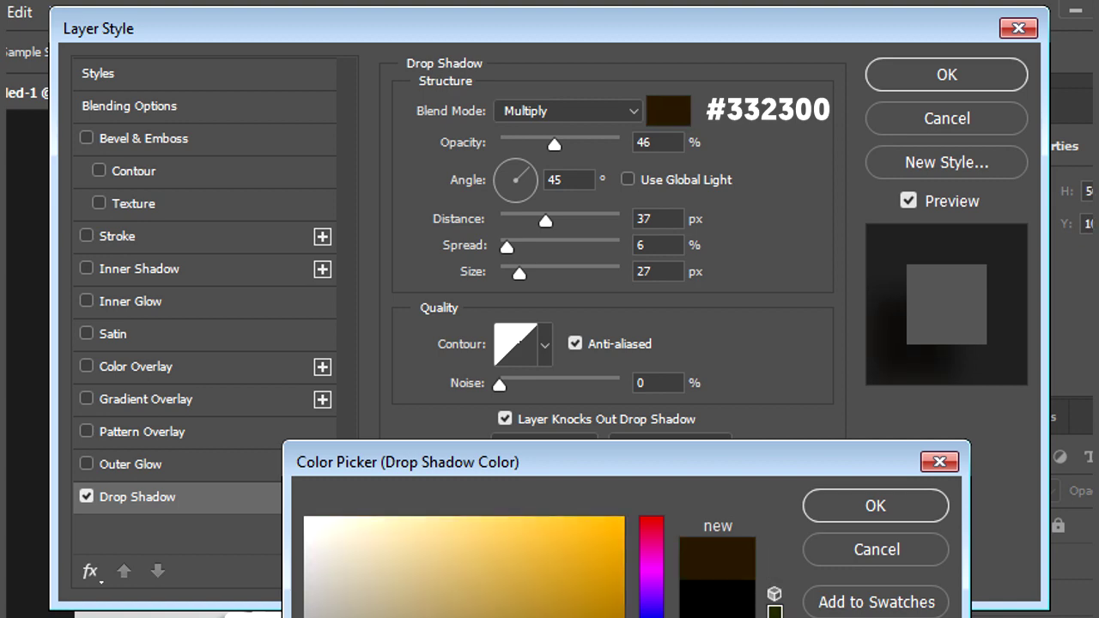
click(881, 512)
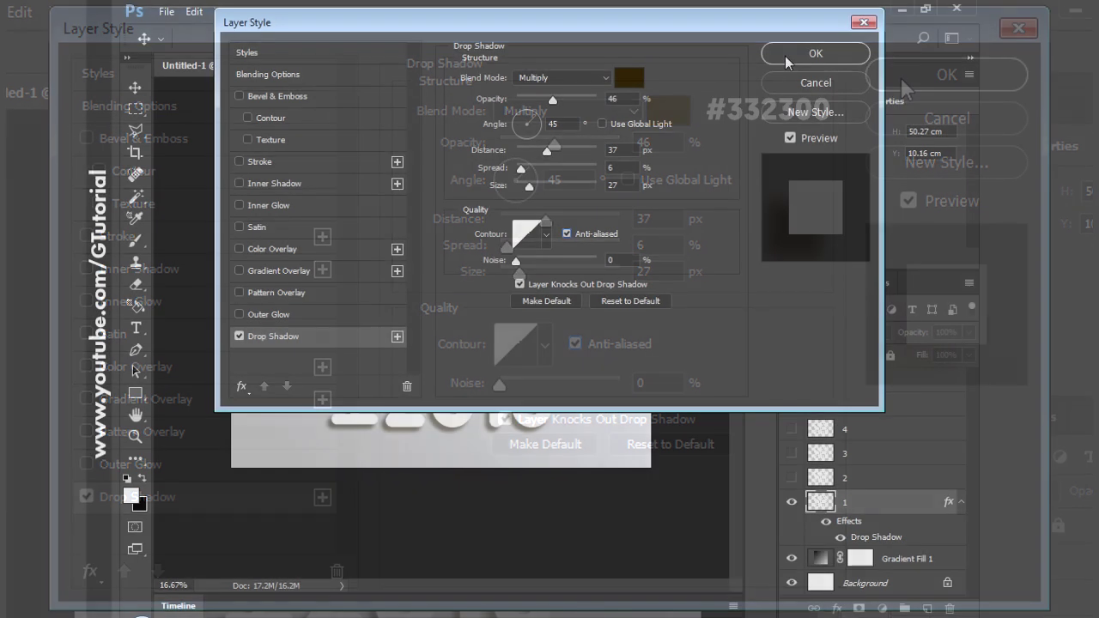
click(945, 76)
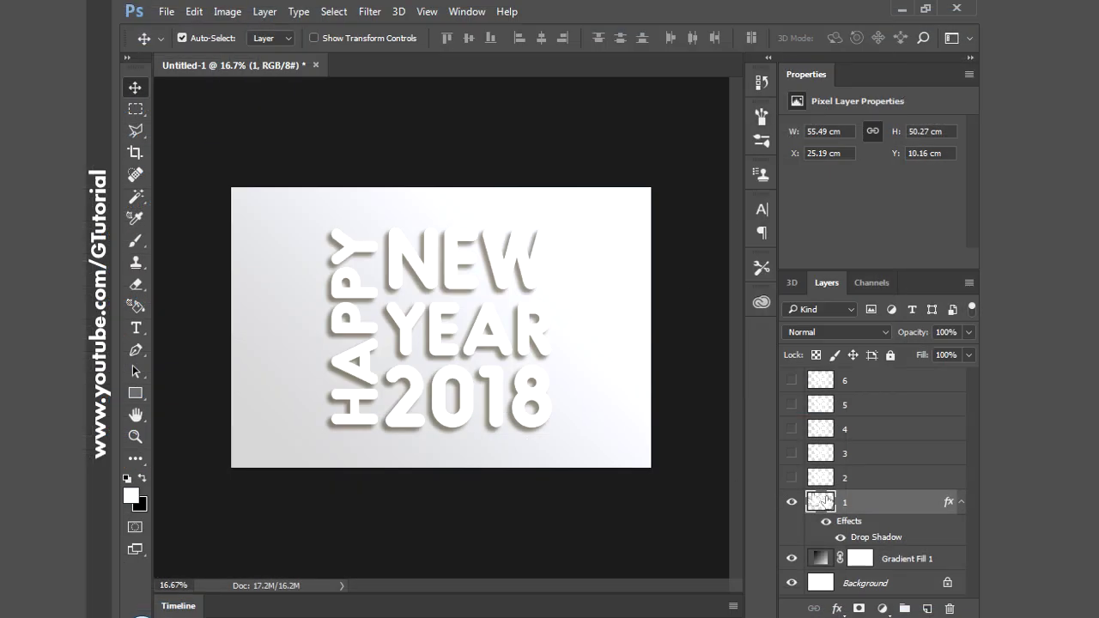
Step: Collapse layer 1's effects, show layer 2, and add Bevel & Emboss to it
click(961, 505)
click(885, 480)
click(792, 478)
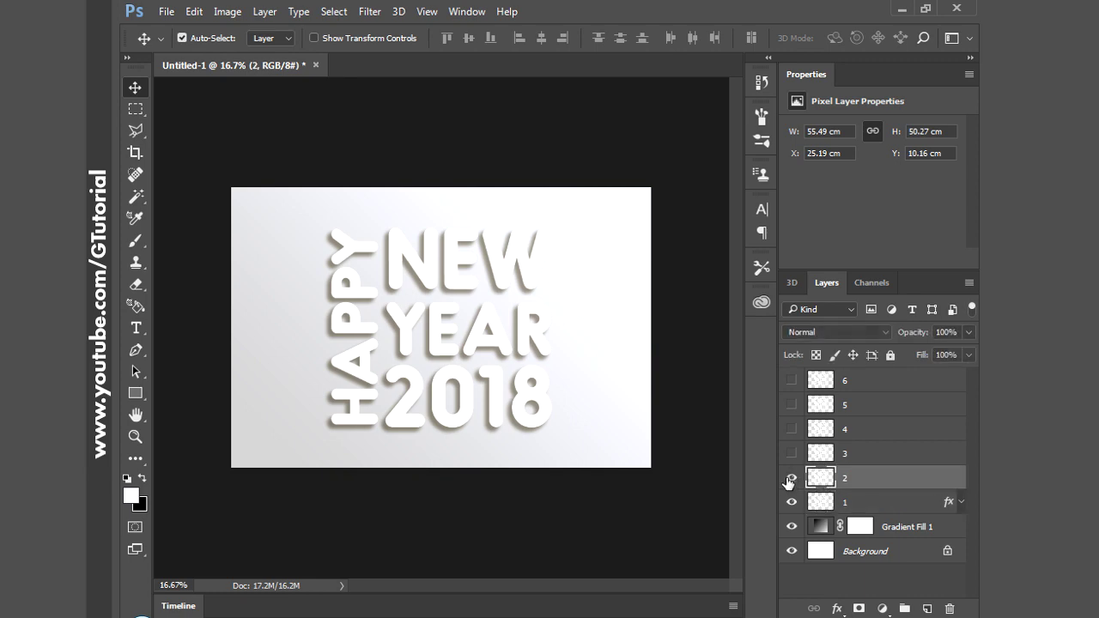
right_click(862, 478)
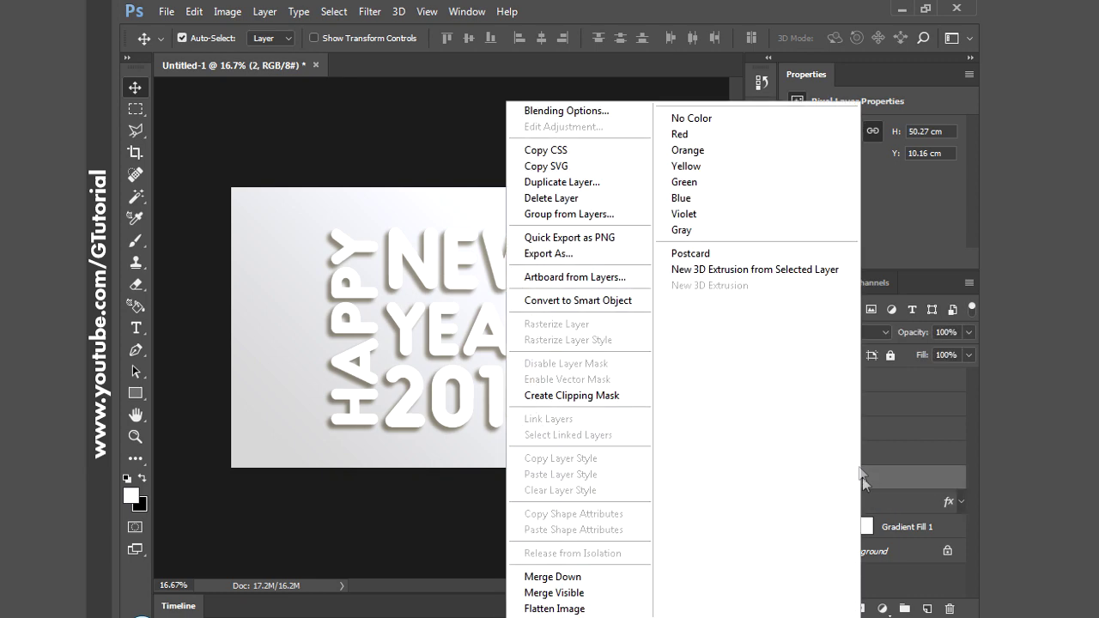
click(601, 117)
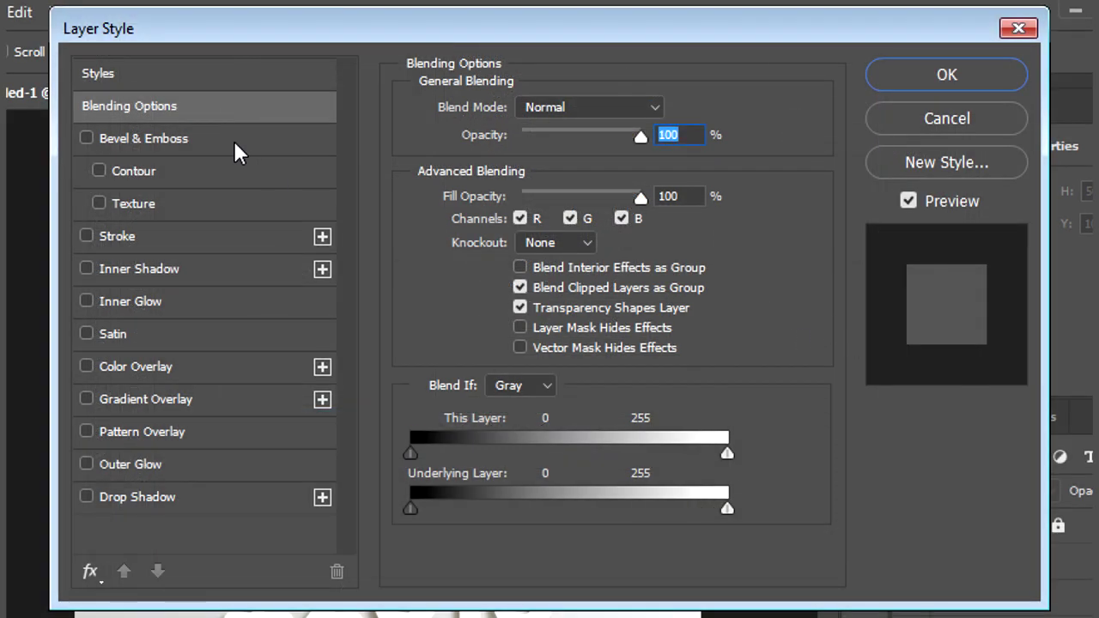
click(233, 142)
Step: Make the bevel a Pillow Emboss, Chisel Soft, with 126% depth and 38 px size
click(619, 108)
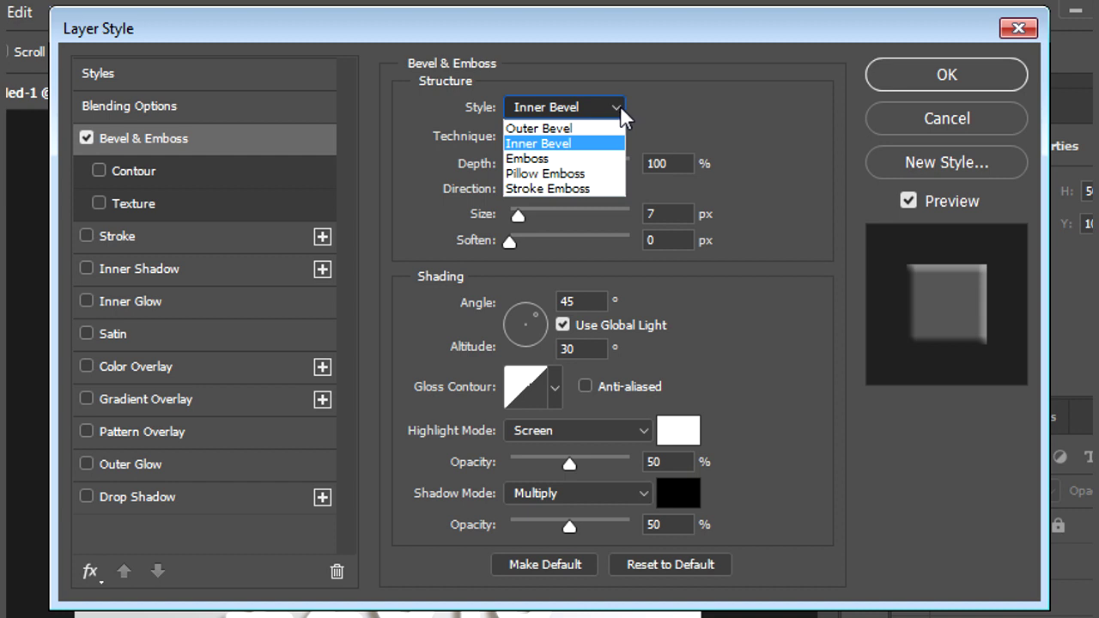
click(581, 173)
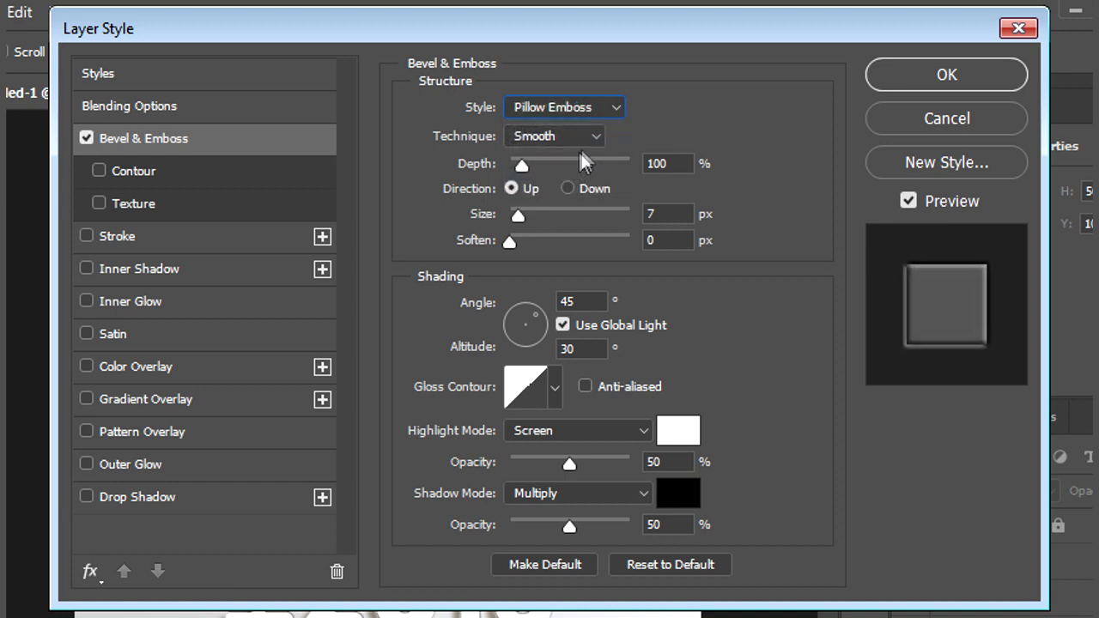
click(594, 138)
click(571, 187)
click(683, 164)
drag(683, 163, 613, 161)
text(126)
key(Tab)
text(38)
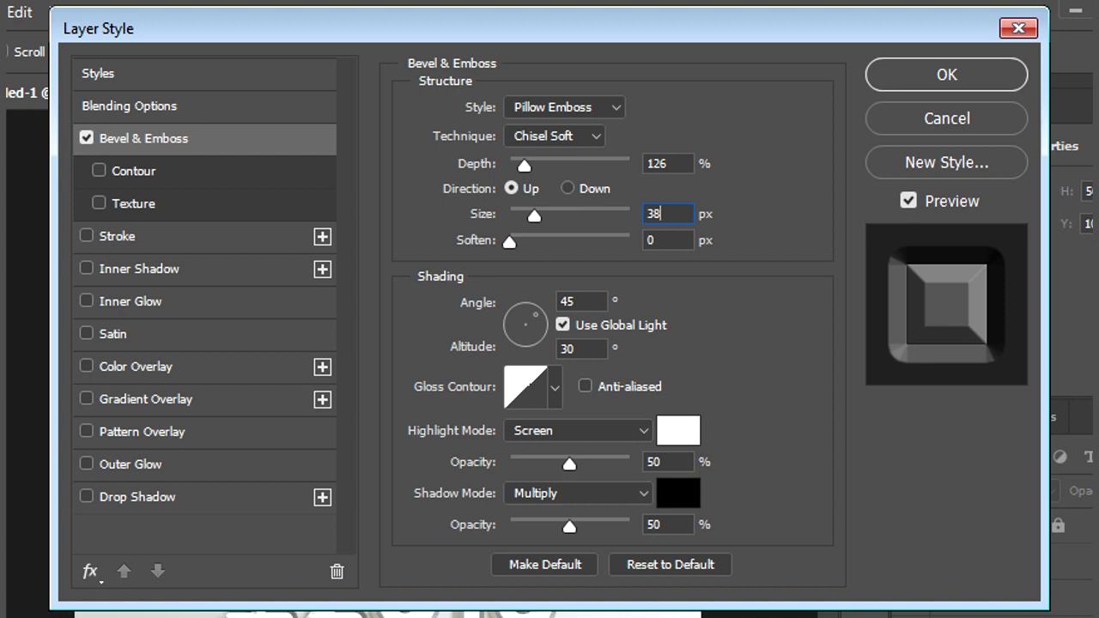
drag(674, 241, 606, 292)
Step: Turn off global light and set the bevel angle to 31° and altitude to 26°
click(562, 325)
double_click(577, 303)
text(31)
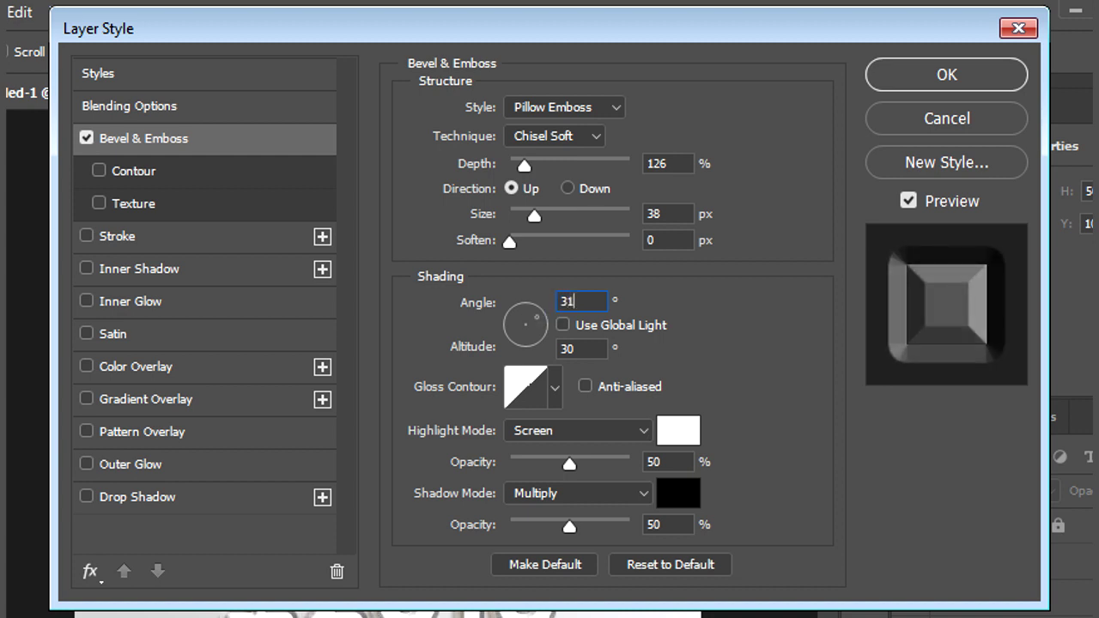
key(Tab)
text(26)
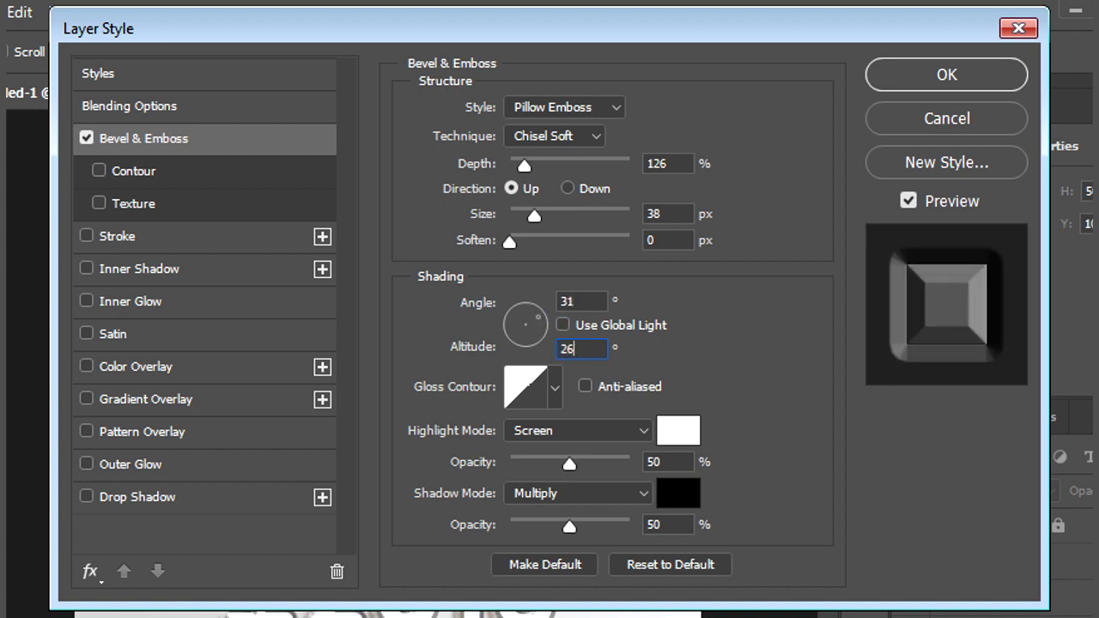
Step: Set highlight and shadow modes to Normal at 100% opacity, with a rippled double-peak gloss contour
click(593, 429)
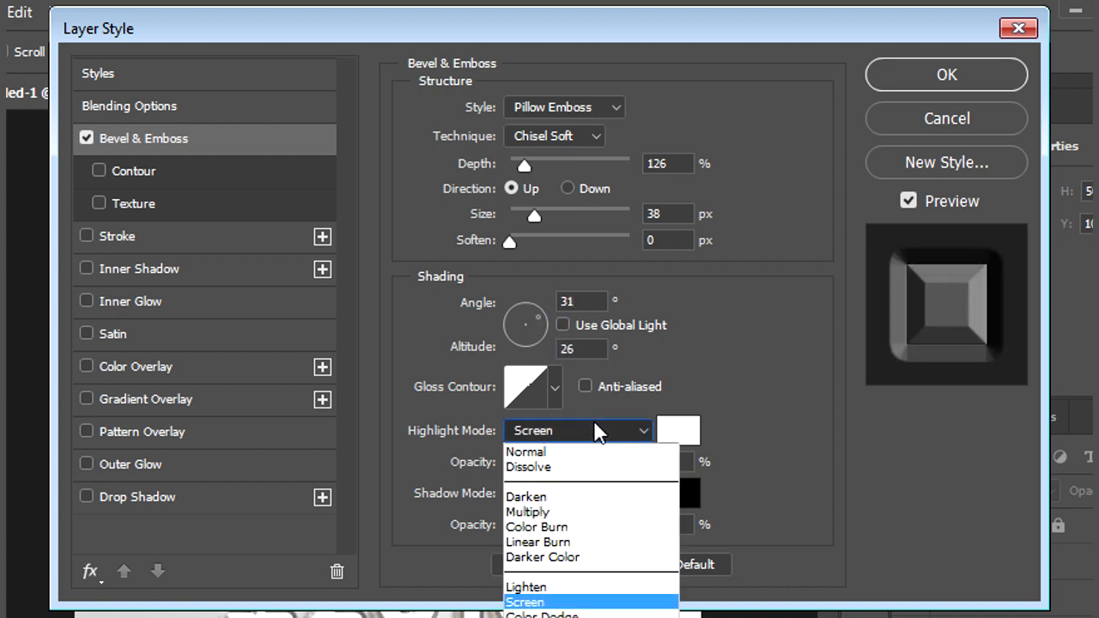
click(584, 452)
click(580, 490)
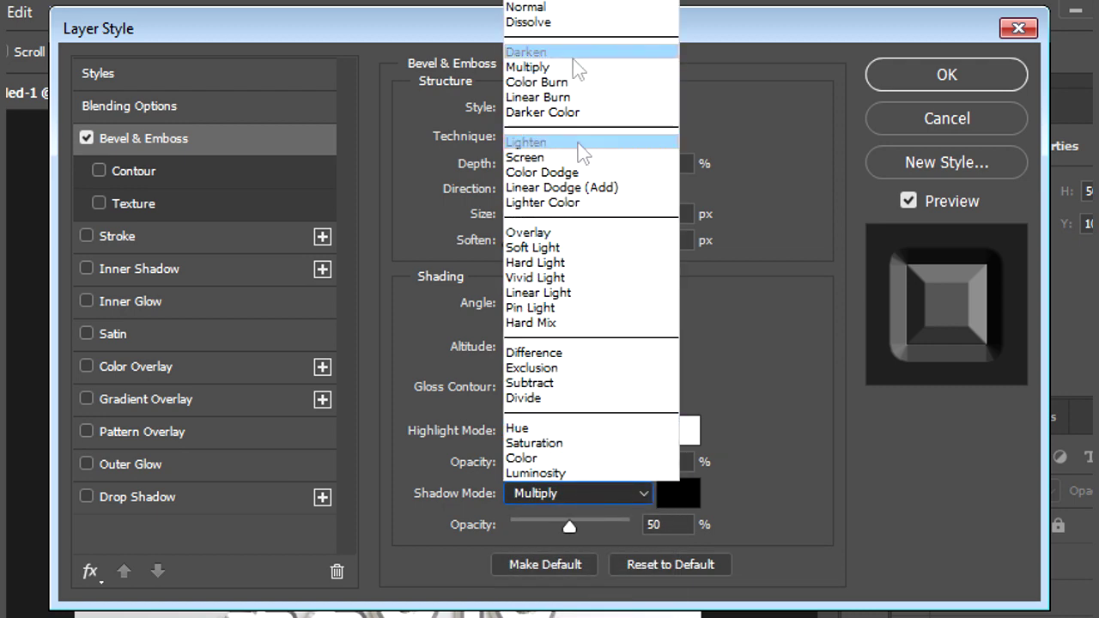
click(563, 9)
click(556, 384)
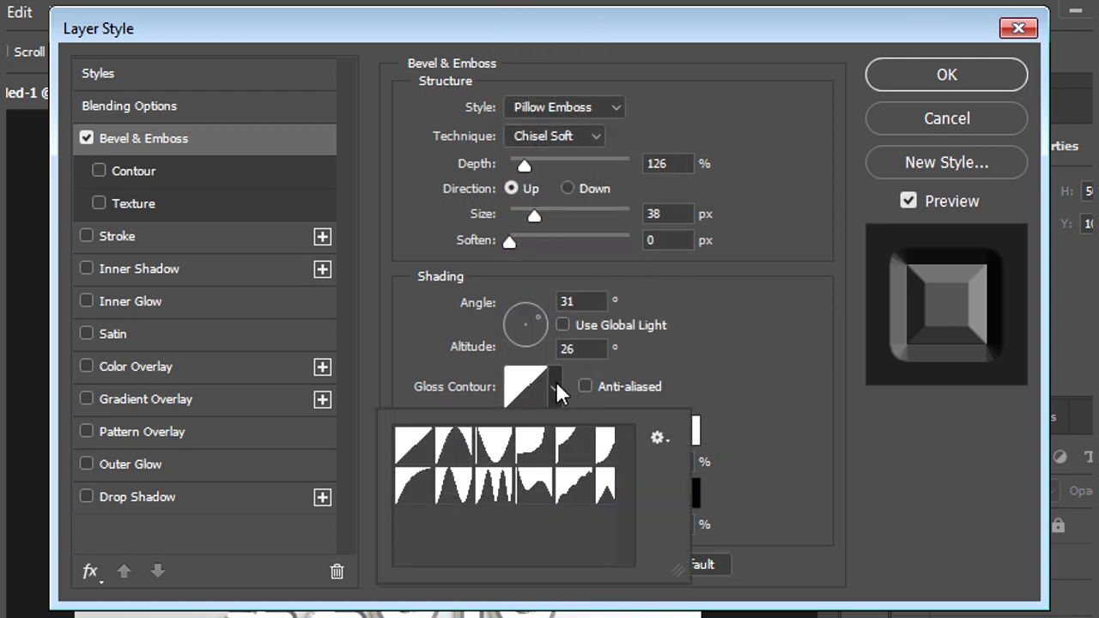
click(496, 496)
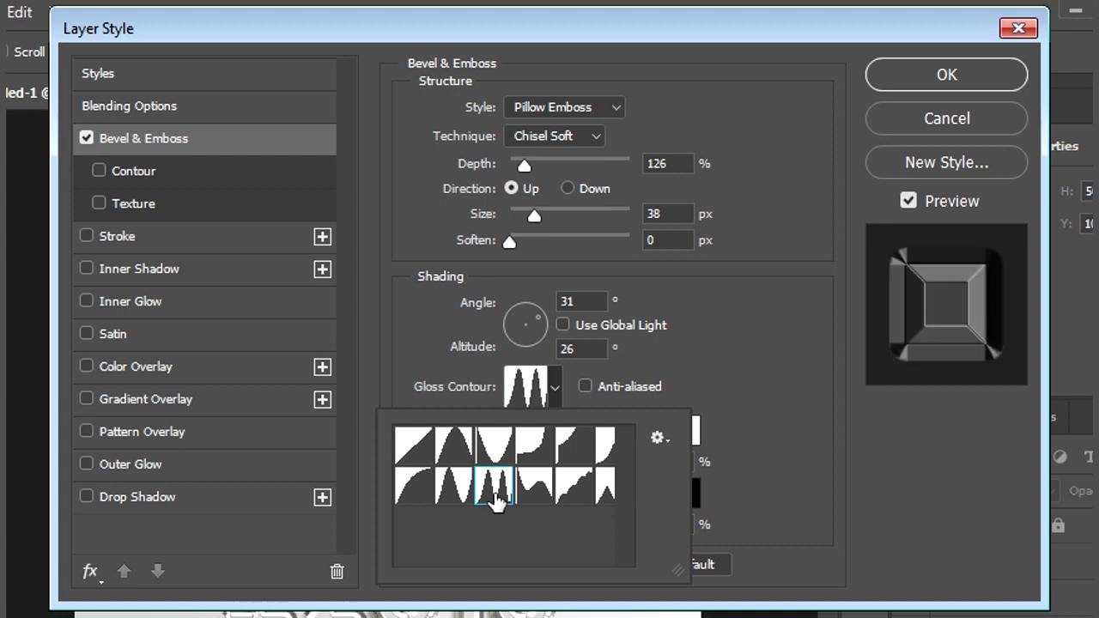
click(757, 450)
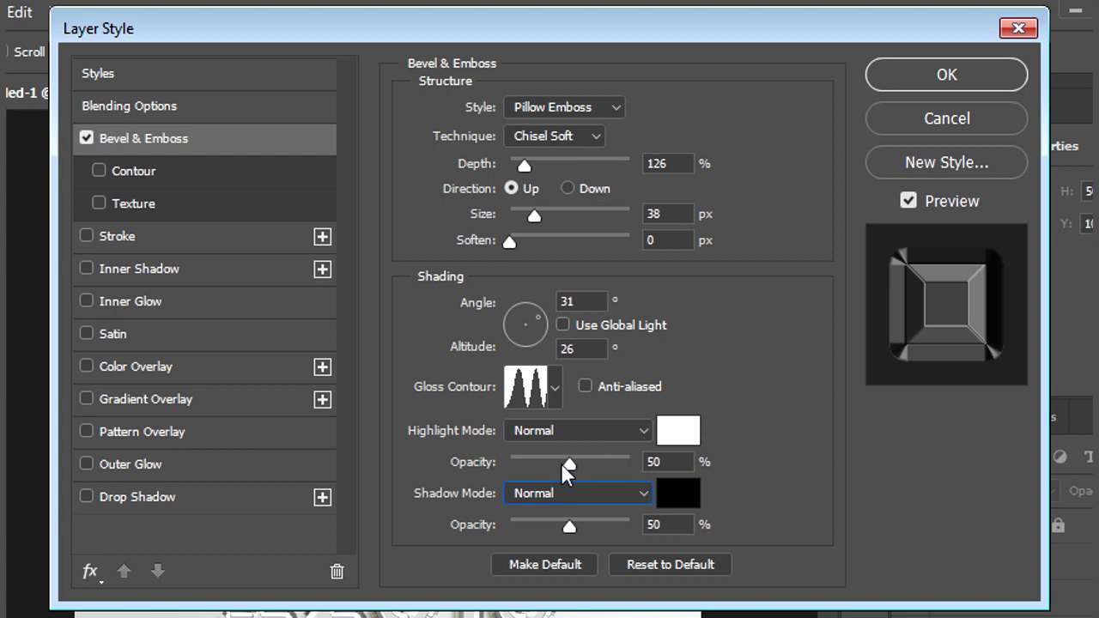
drag(568, 464, 630, 466)
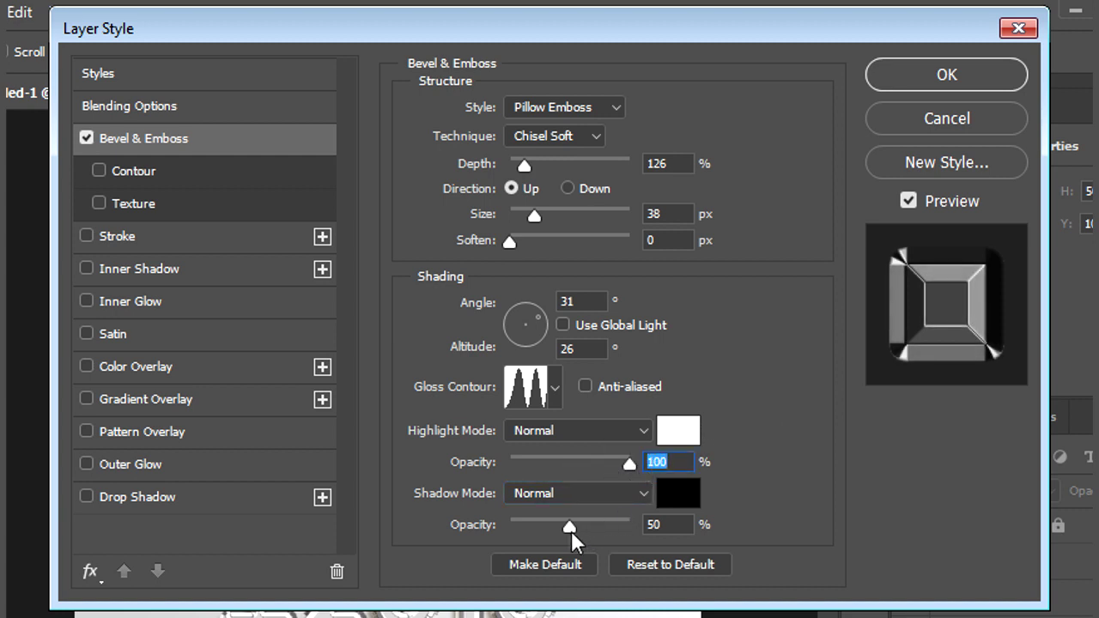
drag(571, 528, 651, 531)
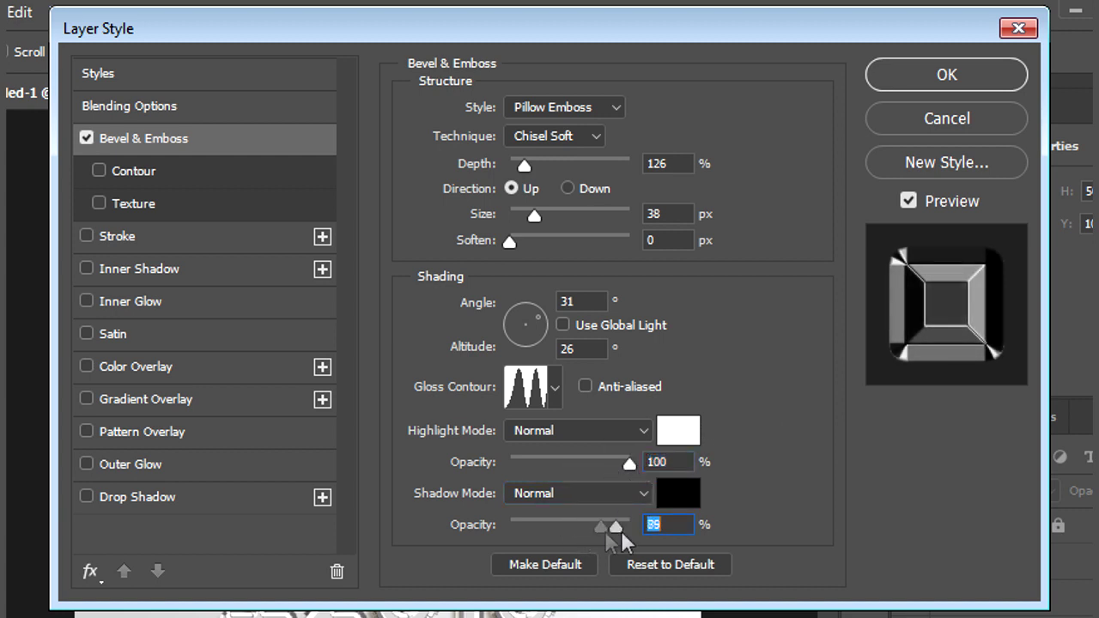
Step: Colour the bevel highlight pale yellow #fff39f and the shadow dark gold #6d5200
click(678, 431)
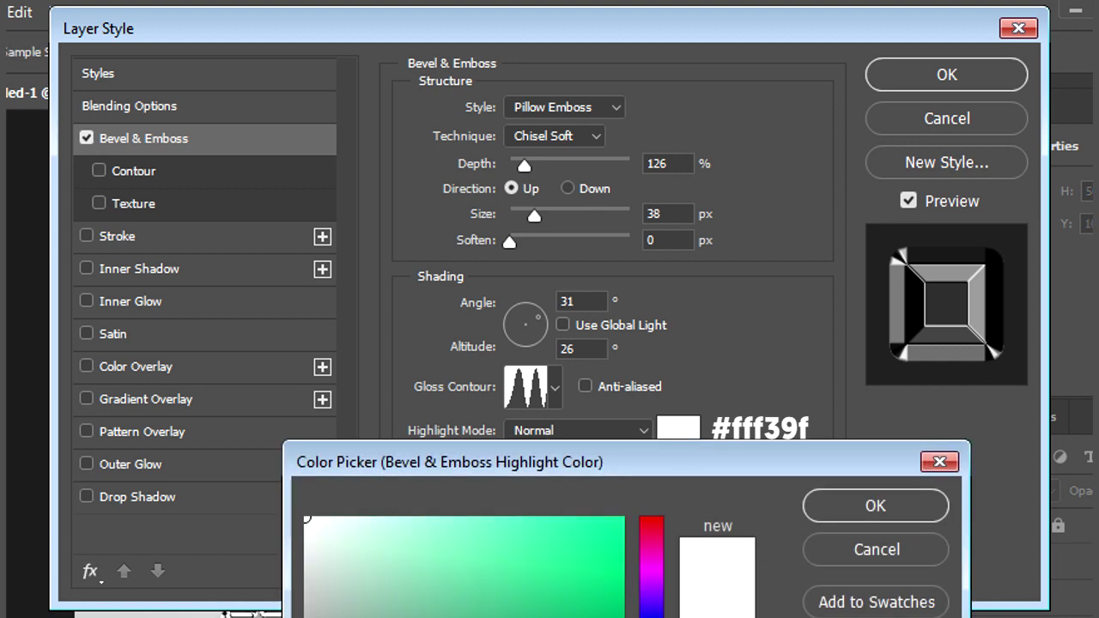
text(1eff6a)
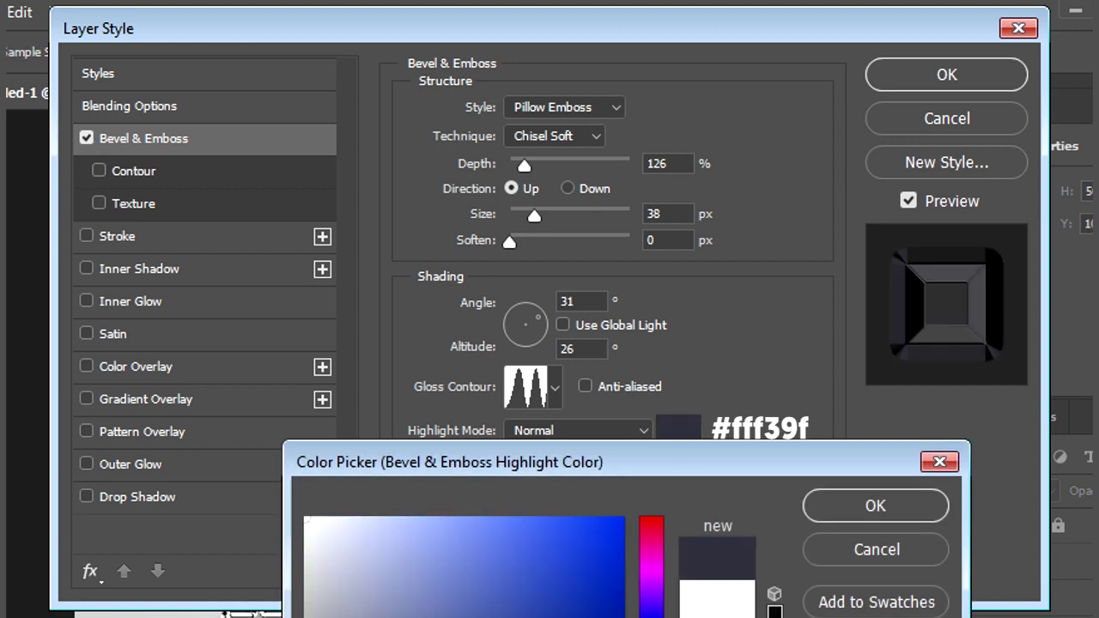
text(f)
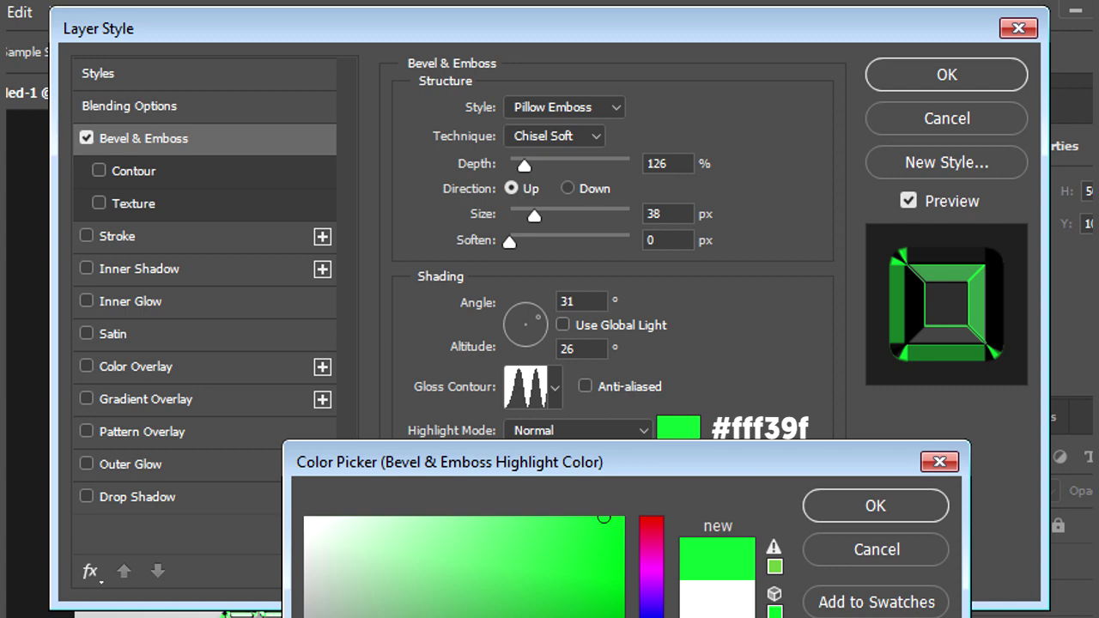
text(fff39f)
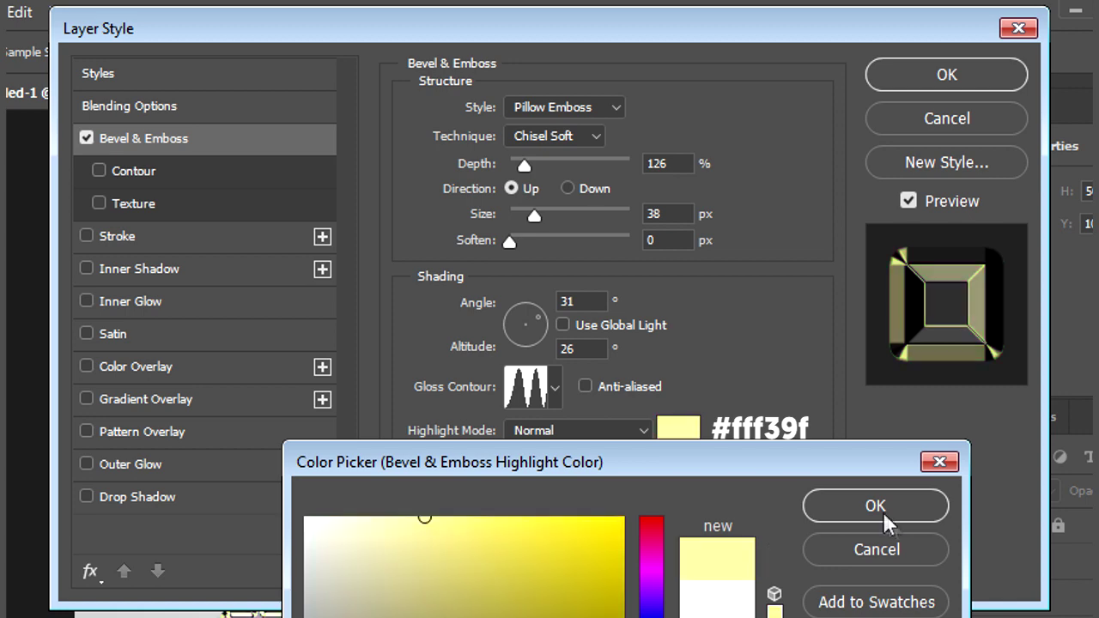
click(883, 511)
click(692, 493)
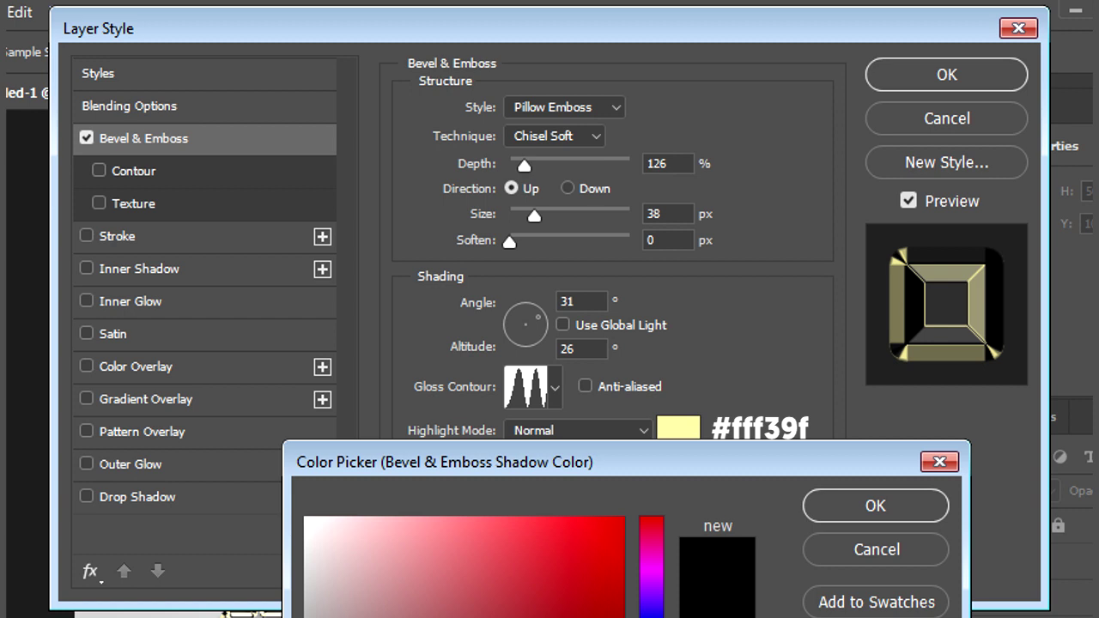
drag(651, 520, 651, 617)
click(614, 569)
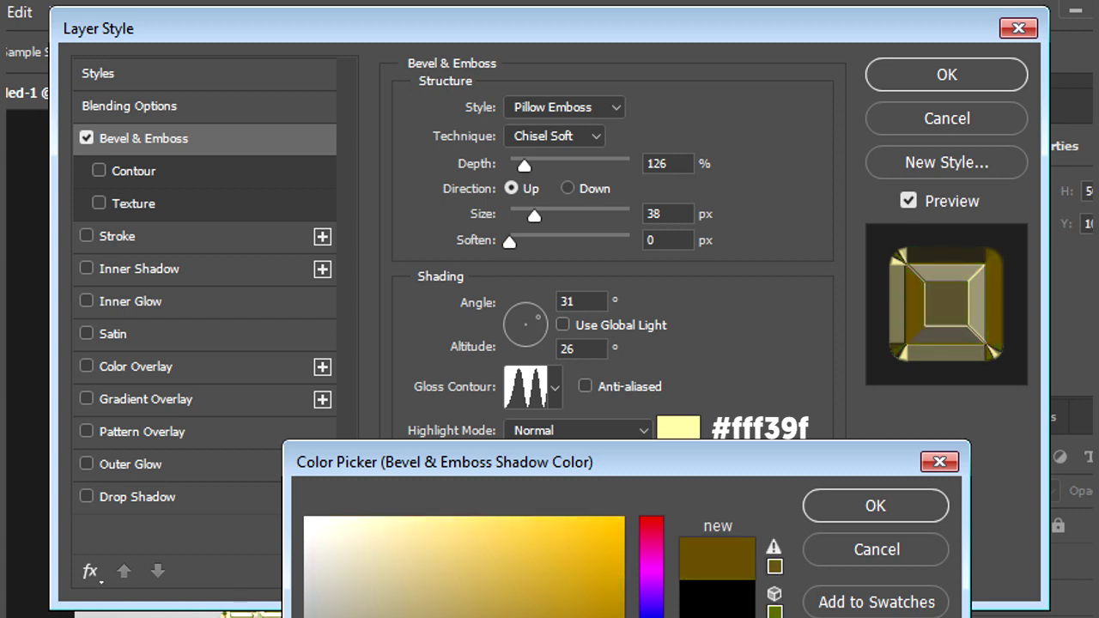
click(836, 510)
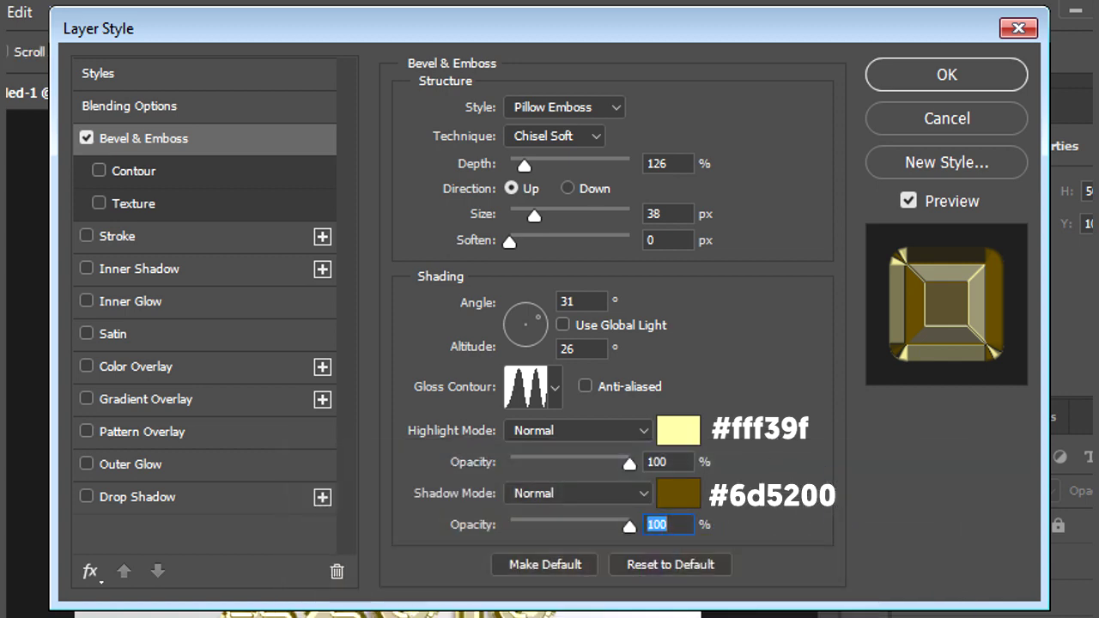
click(184, 269)
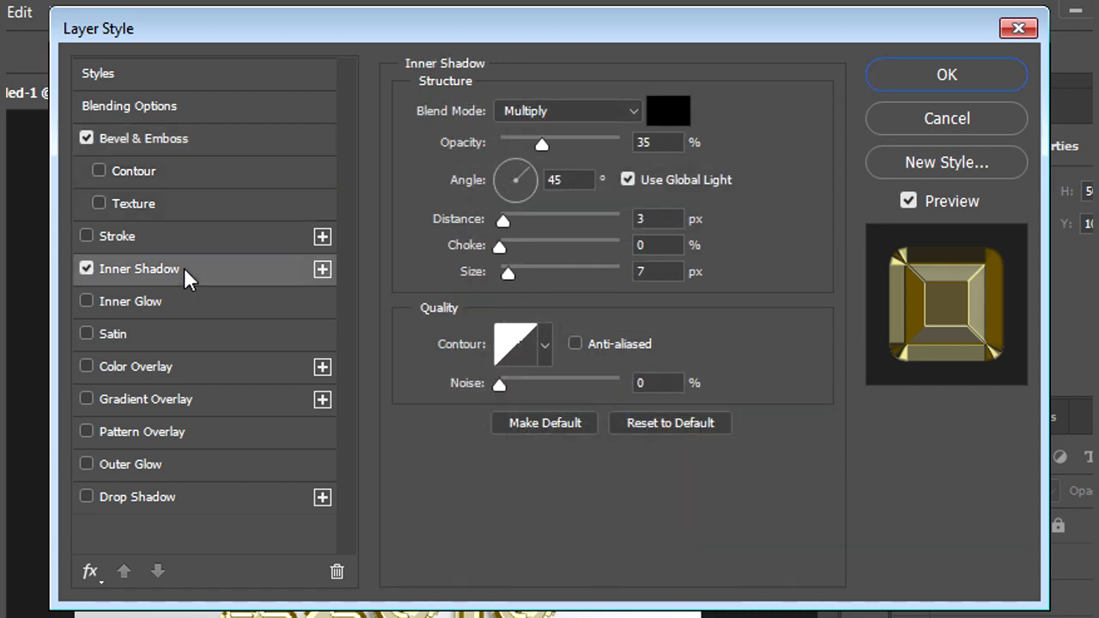
Step: Set the inner shadow to Darker Color, 100% opacity, 90° angle, distance 1, choke 46%, size 62 px
click(639, 112)
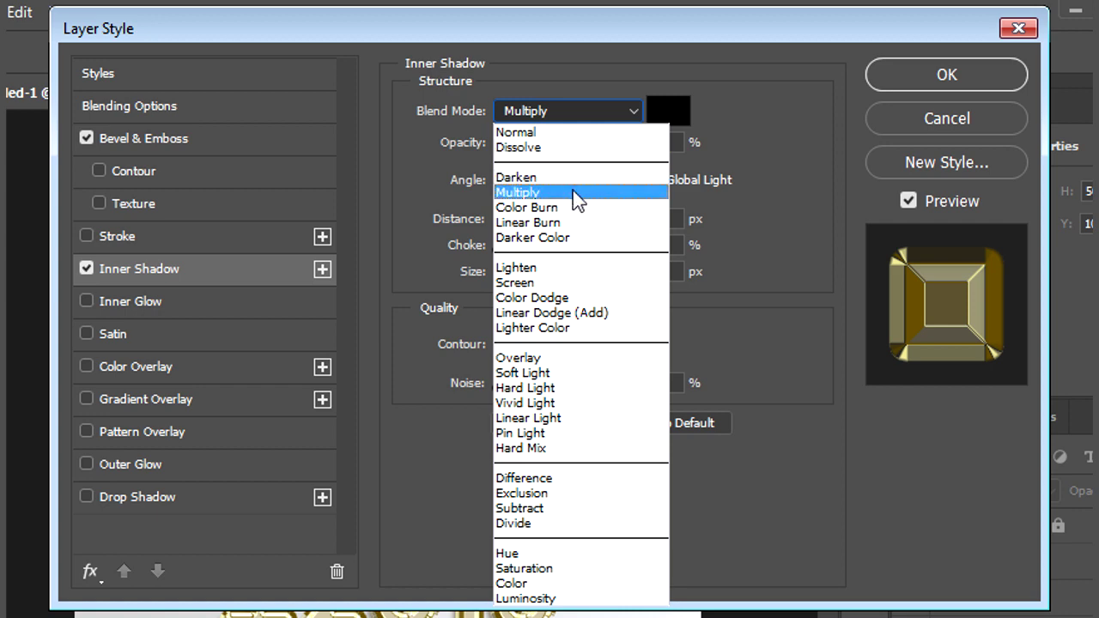
click(568, 236)
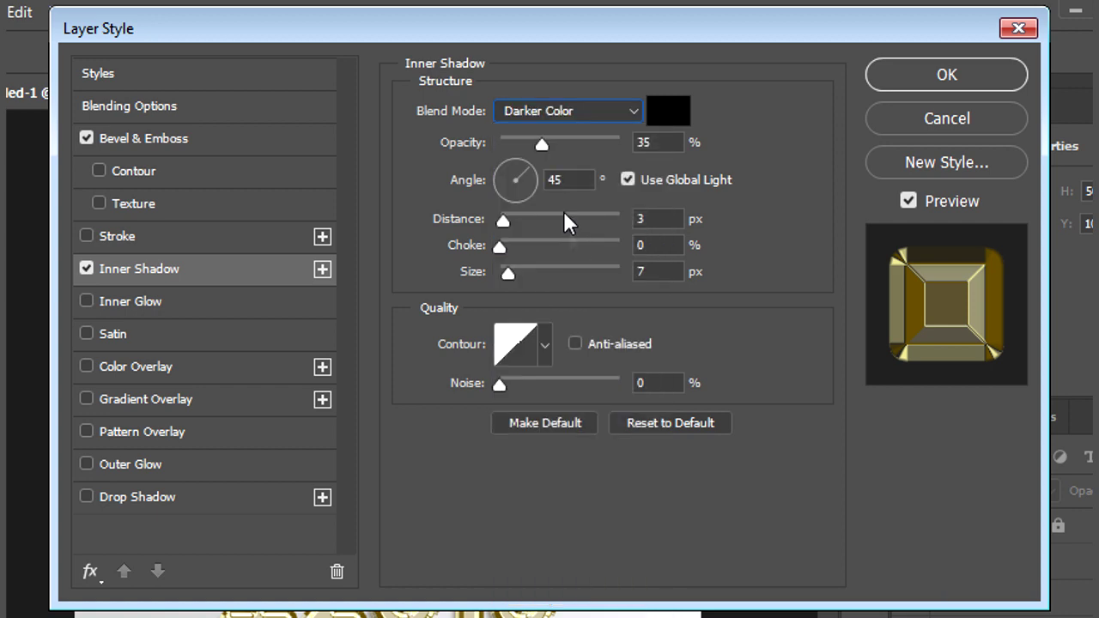
double_click(661, 143)
text(100)
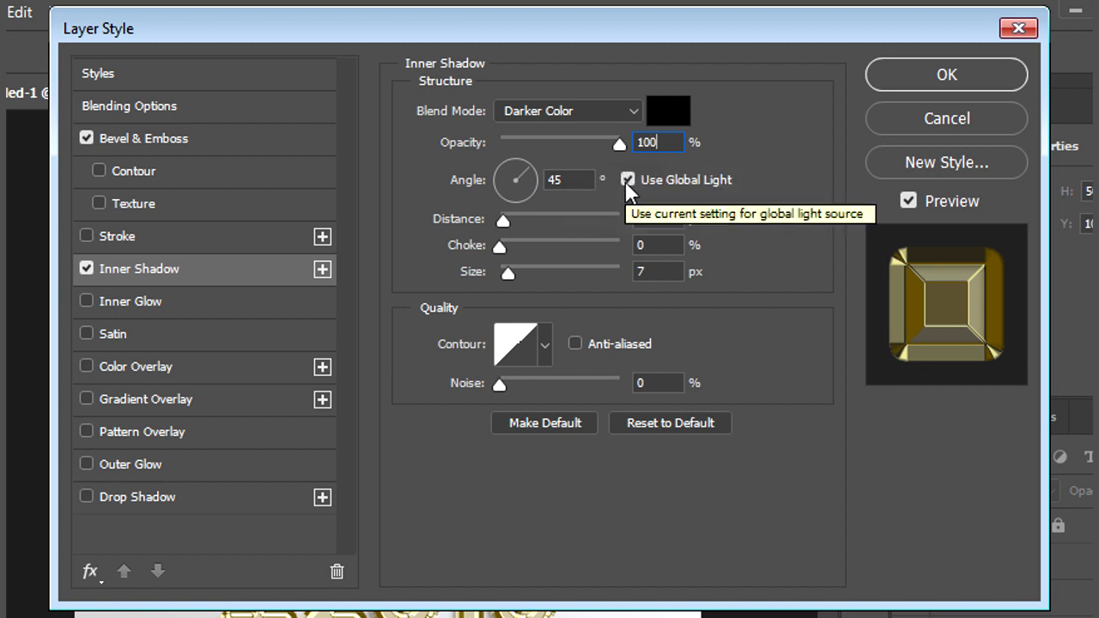
double_click(585, 182)
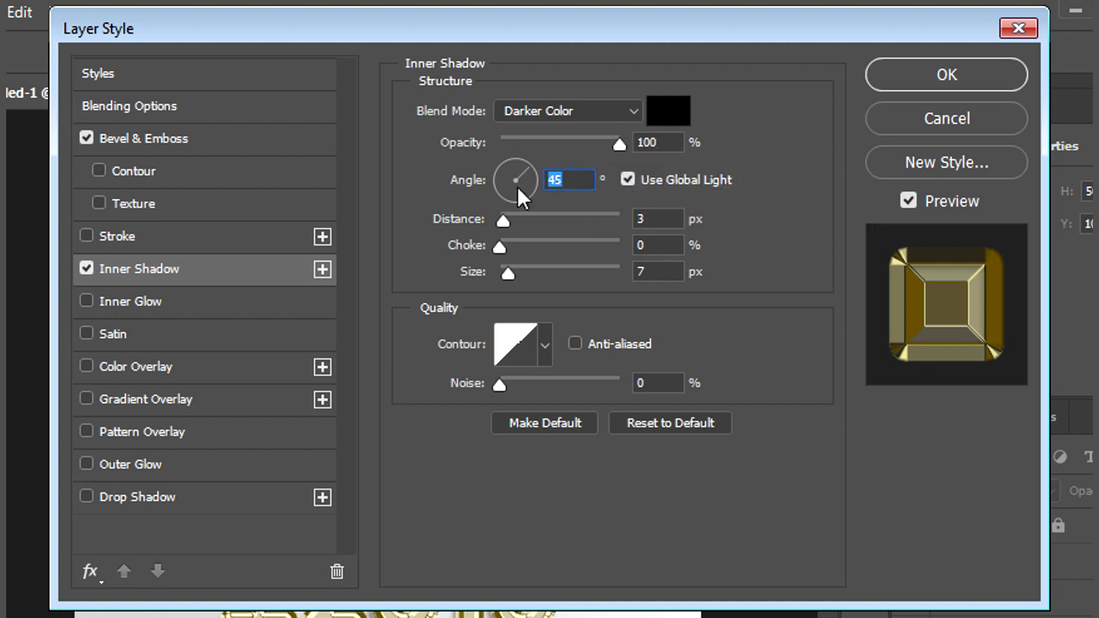
text(90)
key(Tab)
text(1)
key(Tab)
text(4)
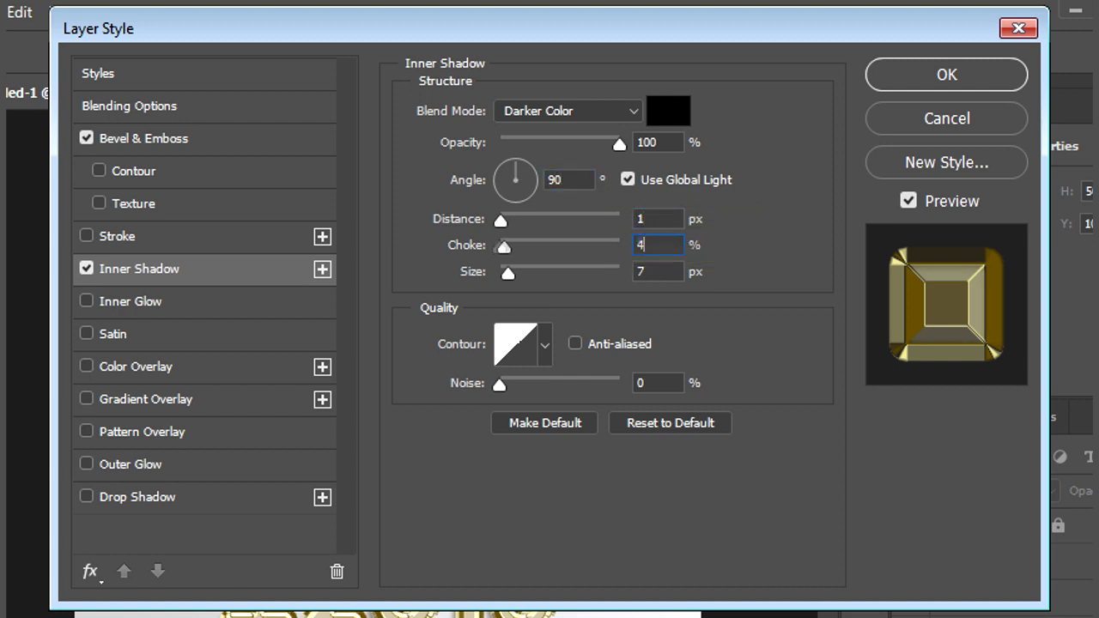
text(6)
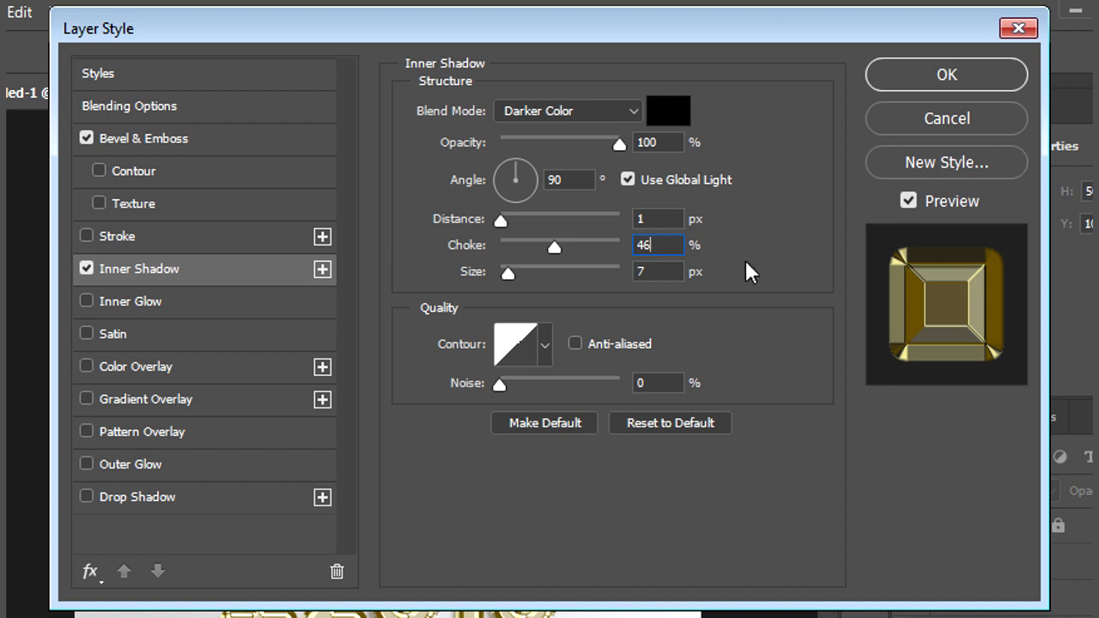
key(Tab)
text(6)
text(2)
Step: Colour the inner shadow yellow #e3c442 and make its contour anti-aliased
click(678, 114)
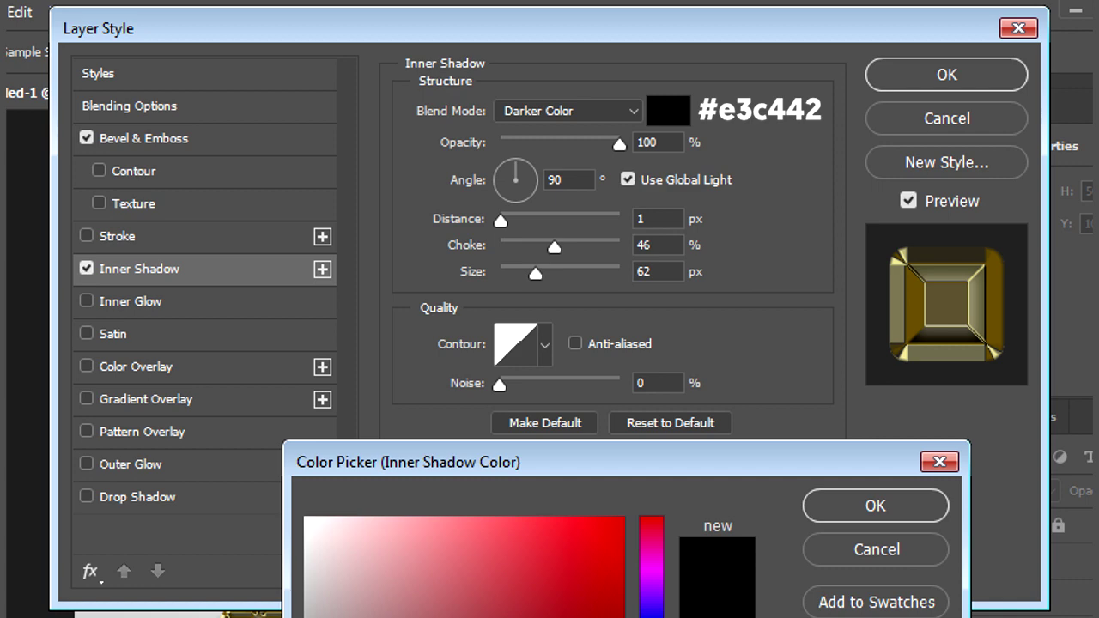
click(651, 612)
click(555, 539)
drag(651, 601, 651, 562)
text(e3c442)
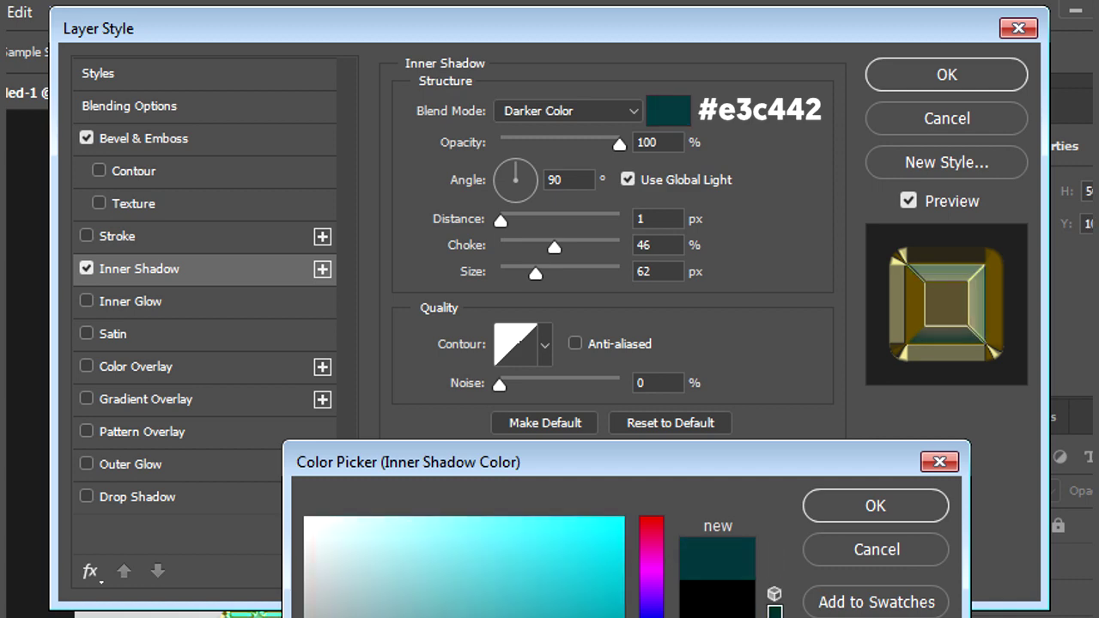
click(875, 511)
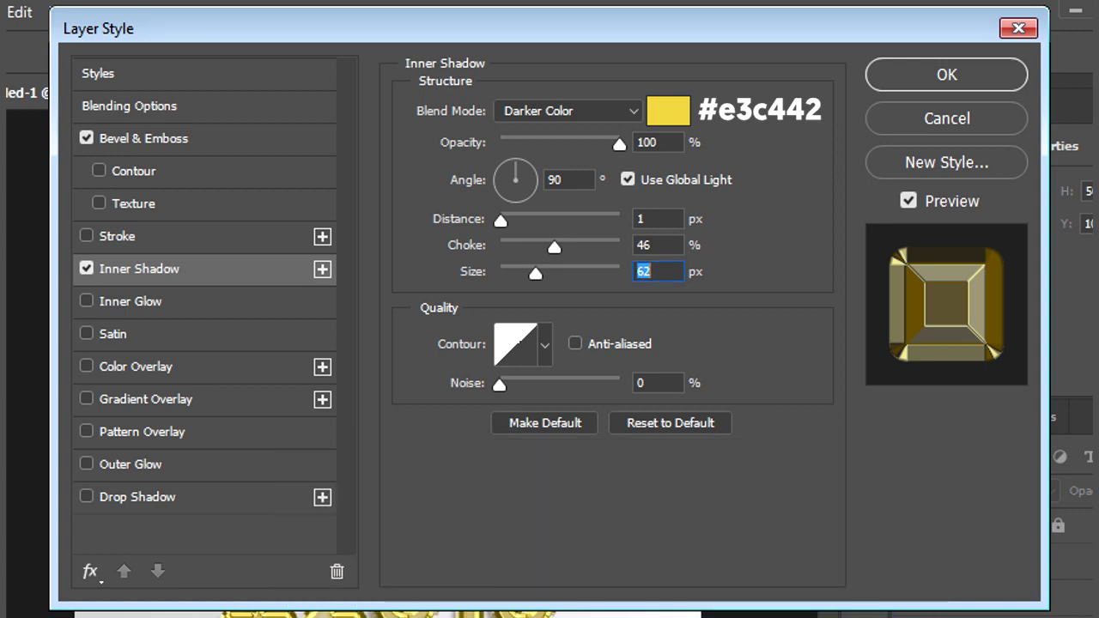
click(575, 344)
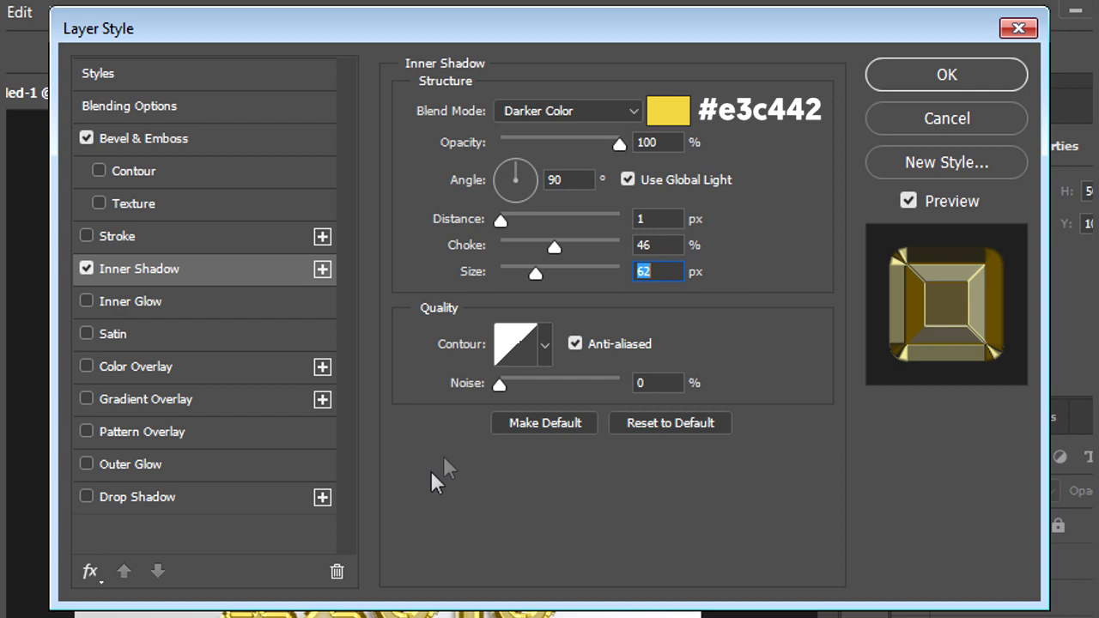
click(196, 504)
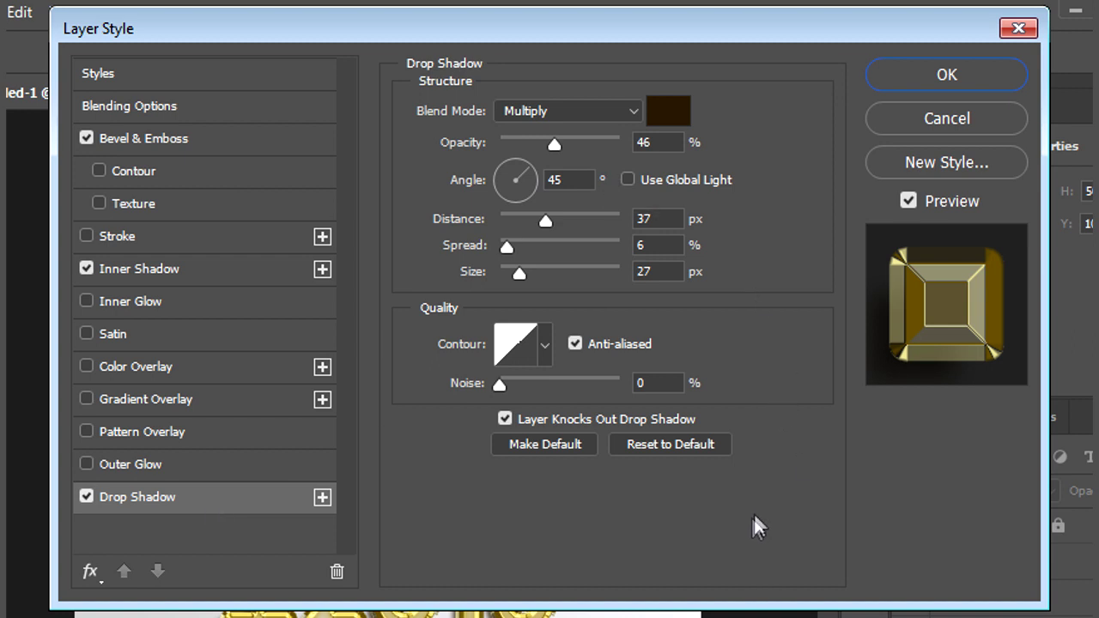
Step: Set the drop shadow to 35% opacity, distance 50, spread 23%, and size 49 px
key(Tab)
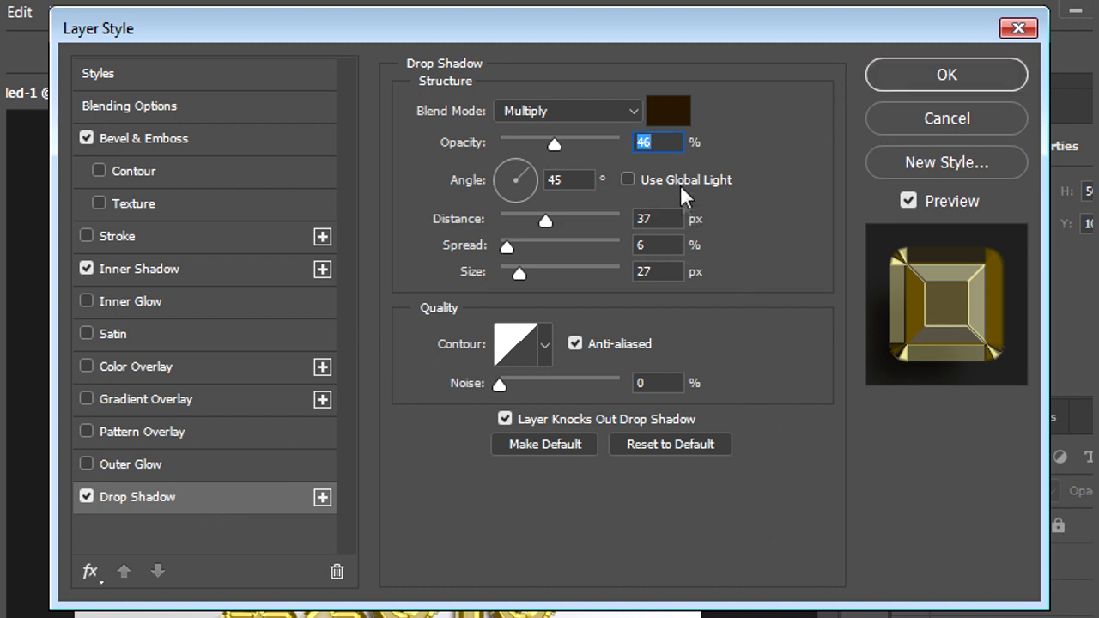
text(35)
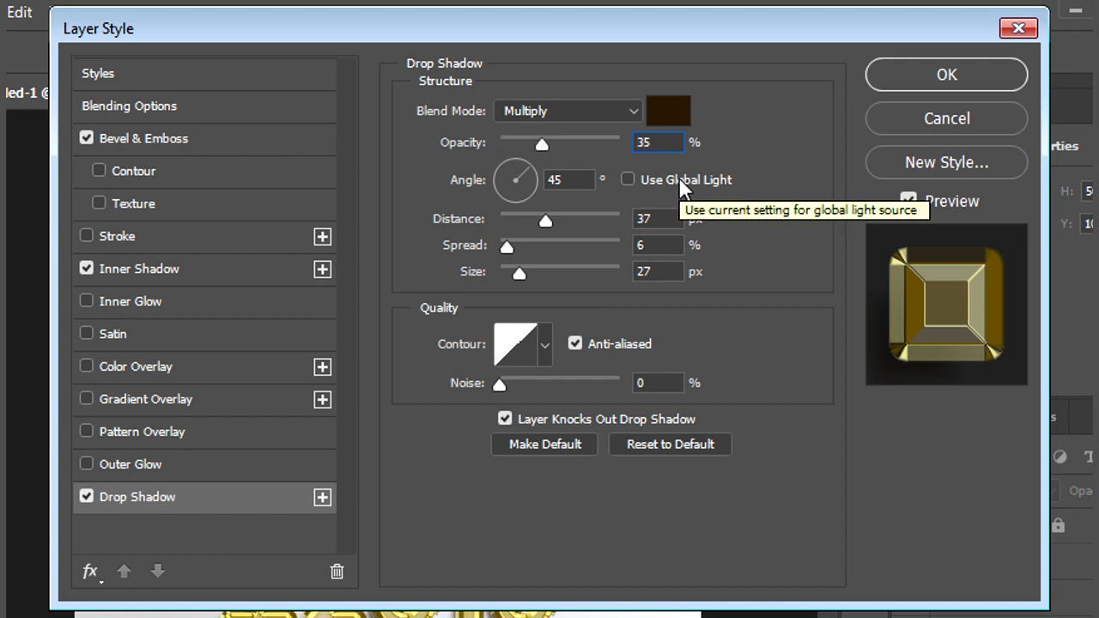
key(Tab)
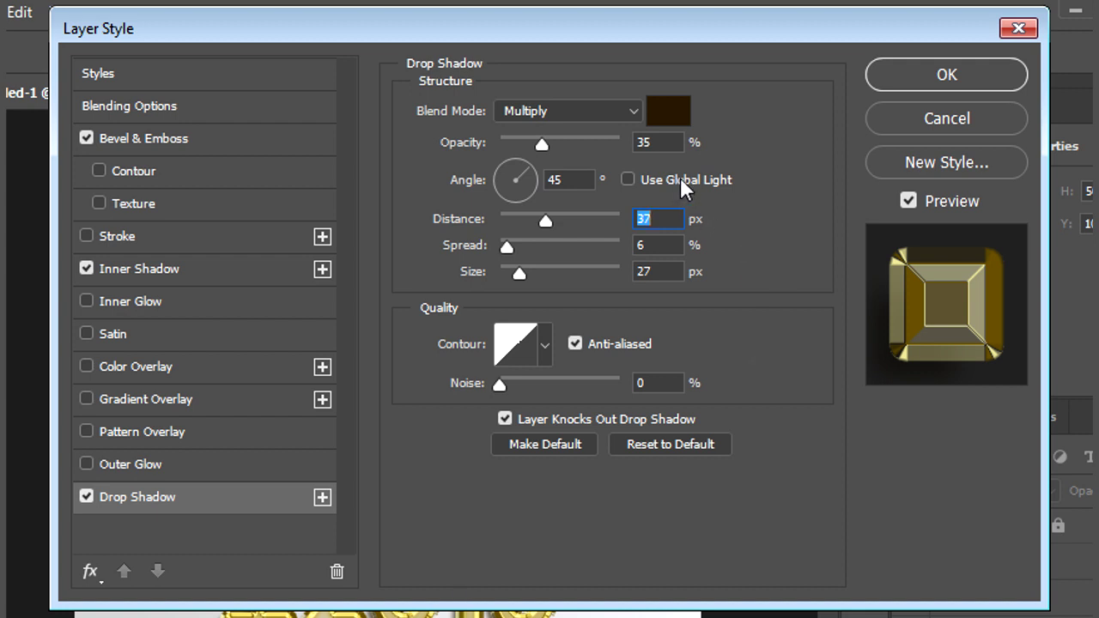
text(50)
key(Tab)
text(23)
key(Tab)
text(49)
Step: Colour the drop shadow dark brown #3e1d02 and apply the layer style to layer 2
click(678, 116)
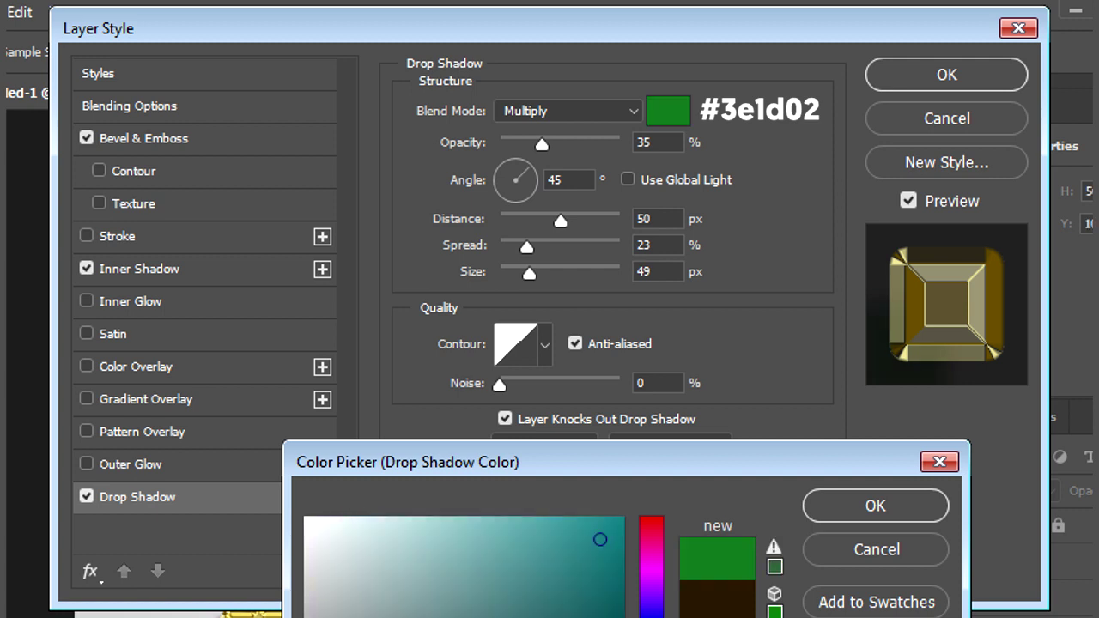
click(619, 554)
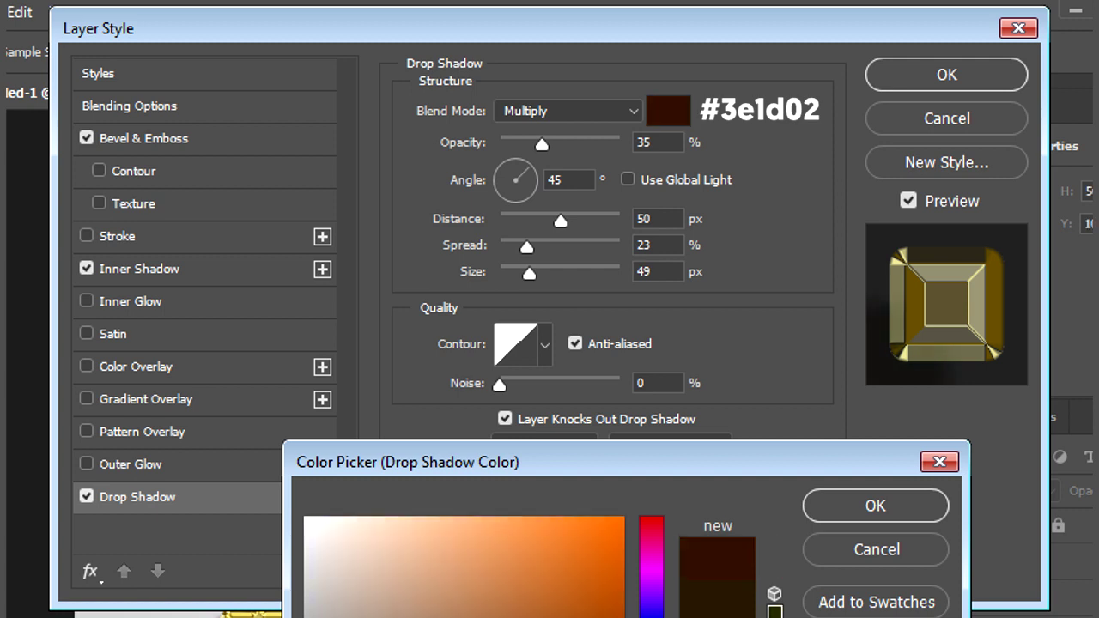
click(864, 555)
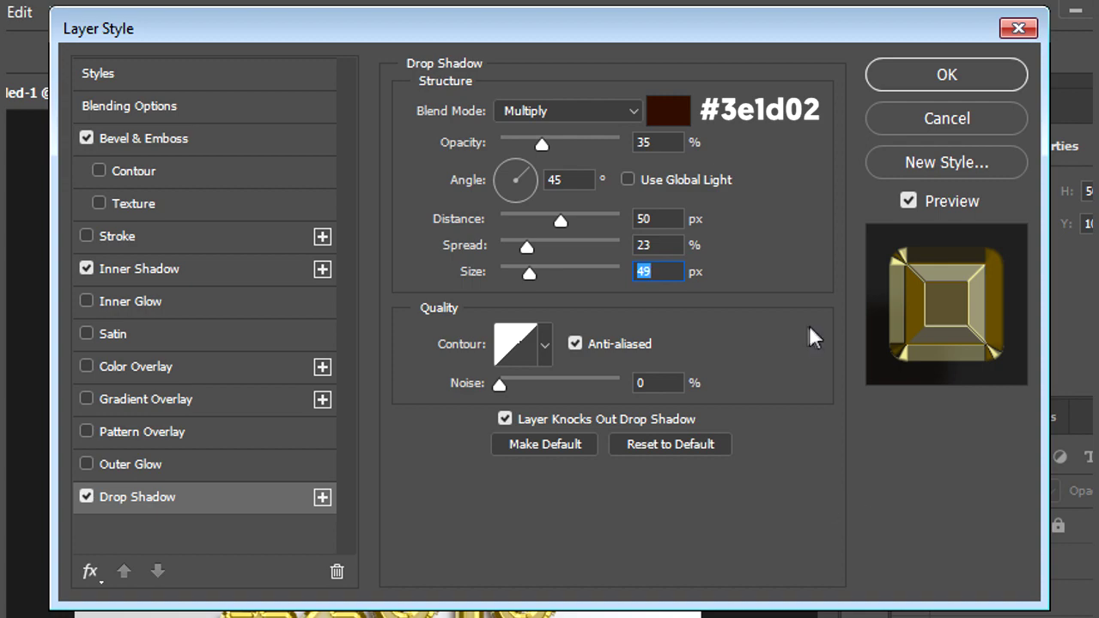
click(898, 78)
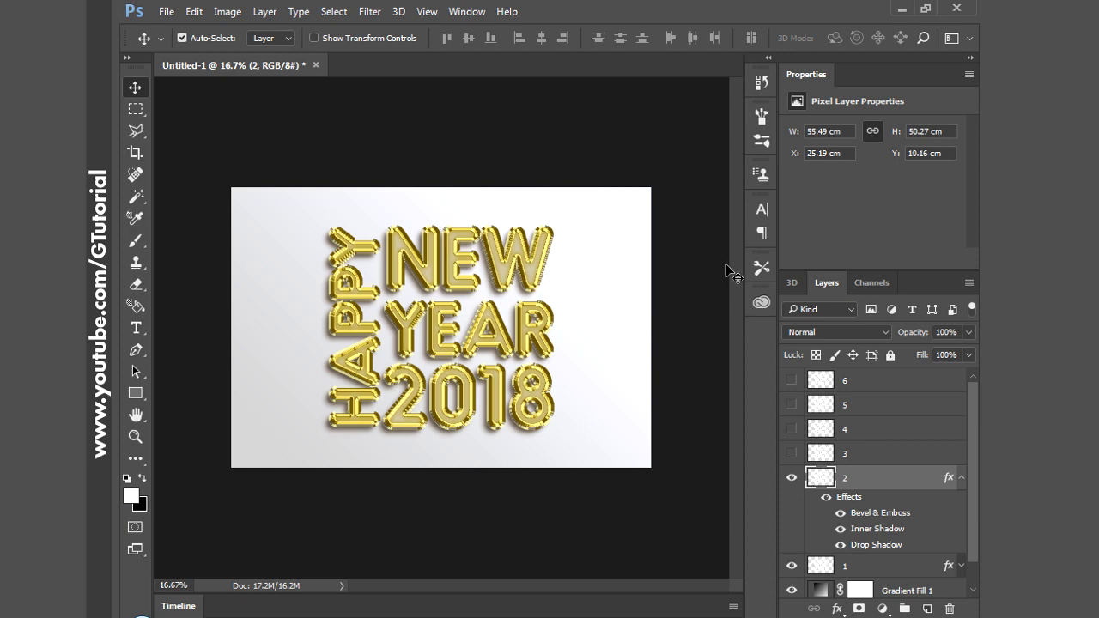
Step: Zoom in to about 29.5% on the gold lettering and collapse layer 2's effects list
scroll(391, 425, up, 3)
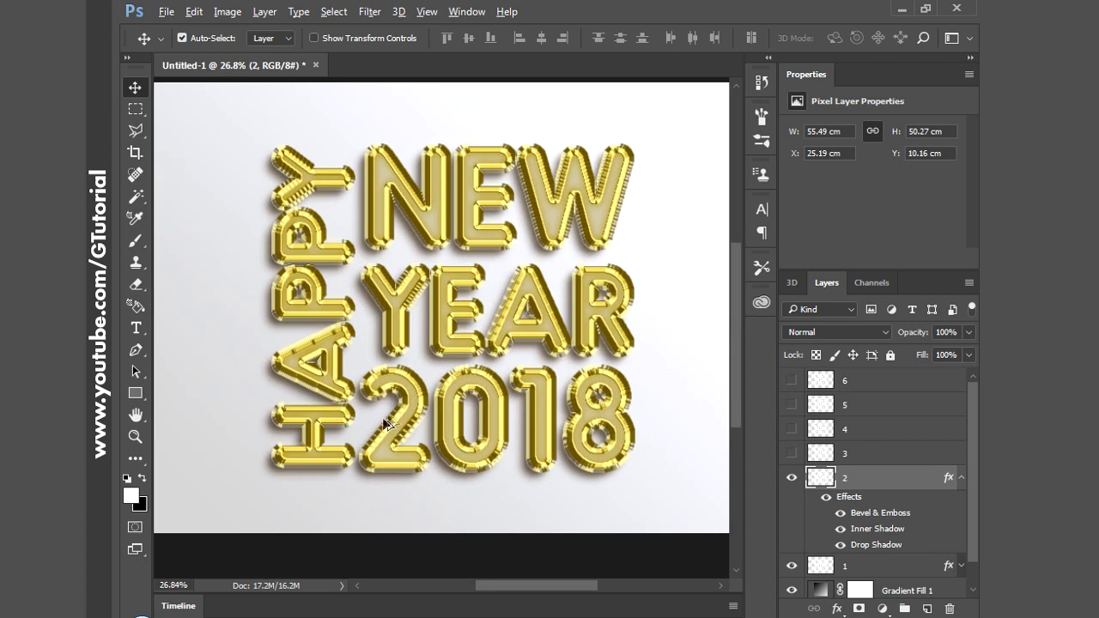
scroll(492, 397, up, 1)
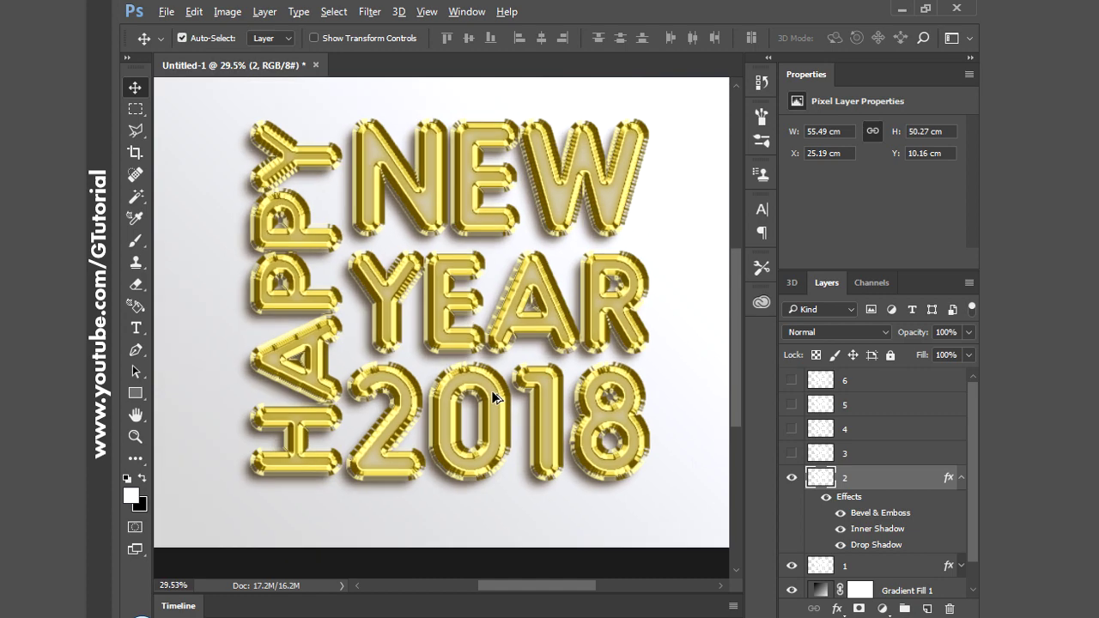
drag(513, 589, 519, 589)
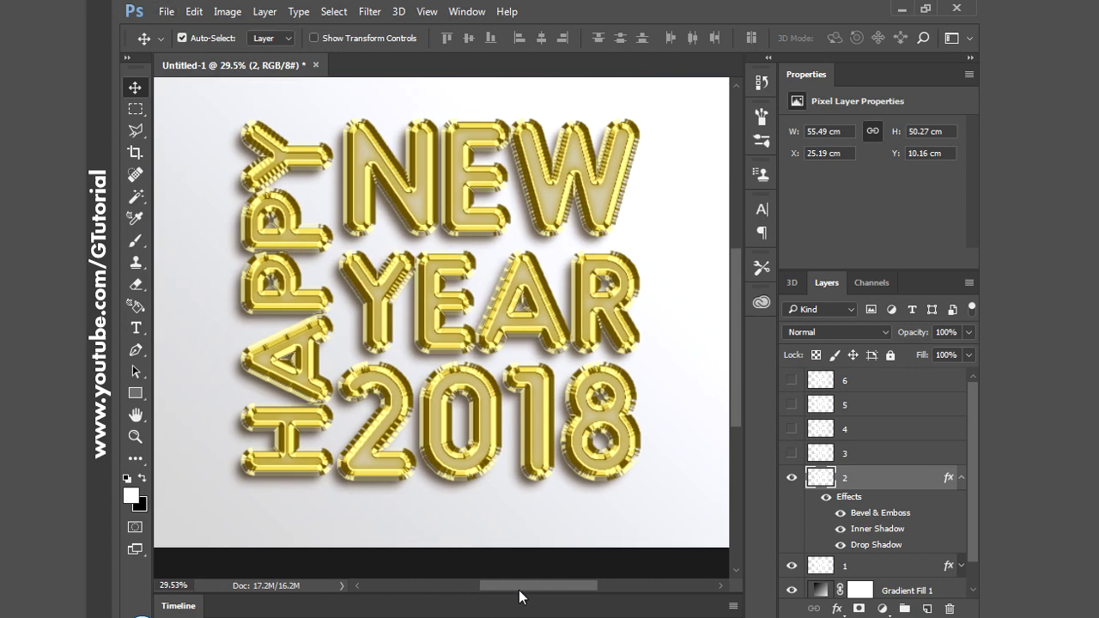
drag(740, 347, 739, 344)
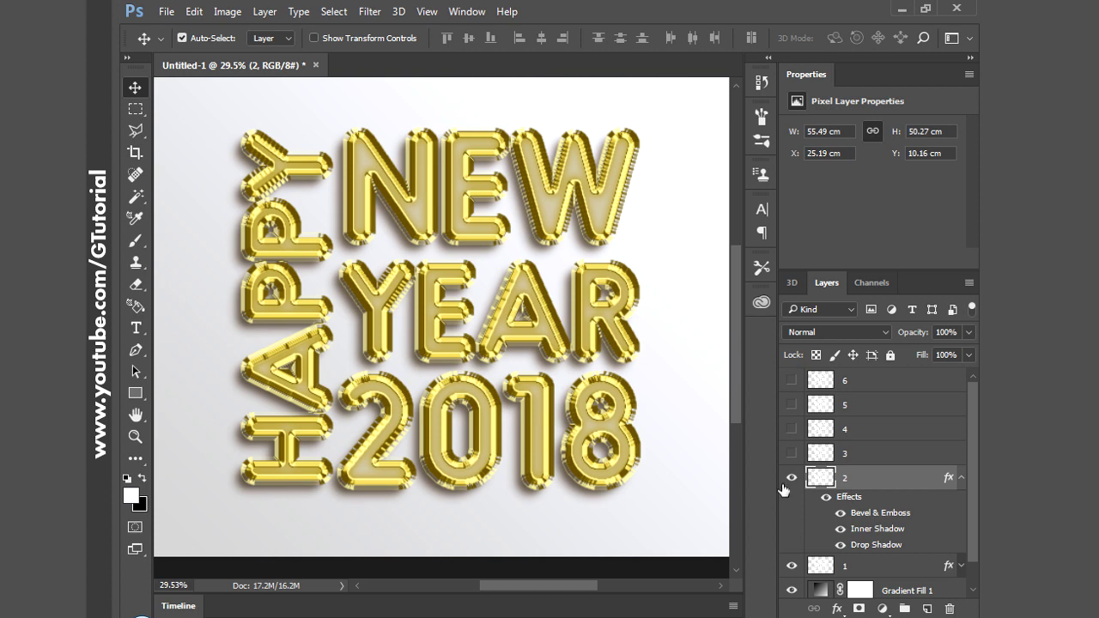
click(962, 478)
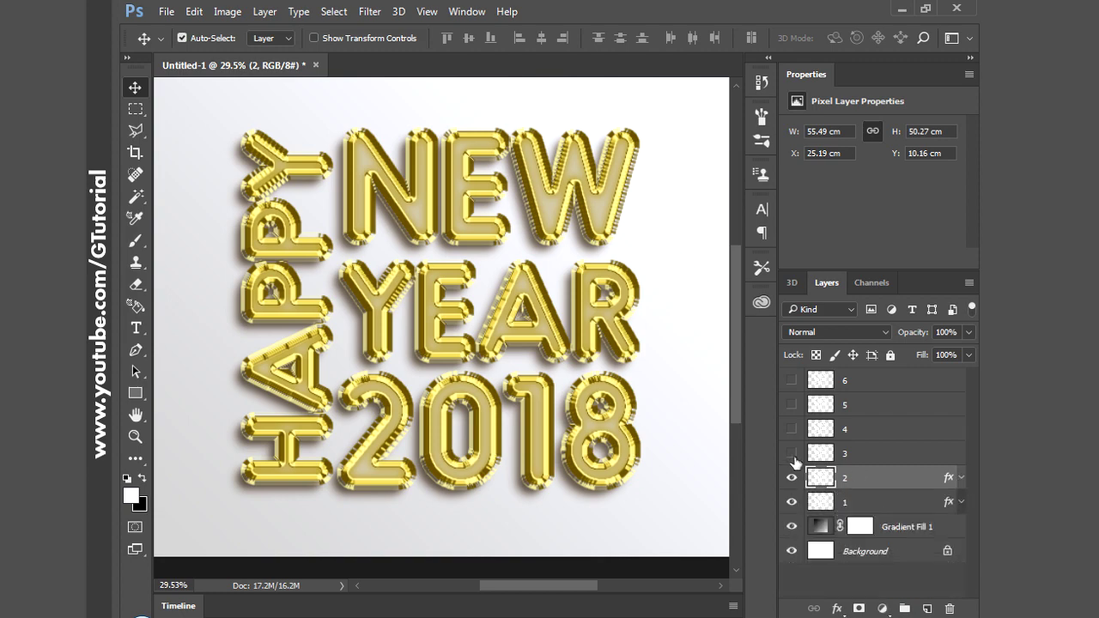
Step: Show layer 3 and give it a Smooth Inner Bevel in Layer Style
click(792, 454)
click(864, 459)
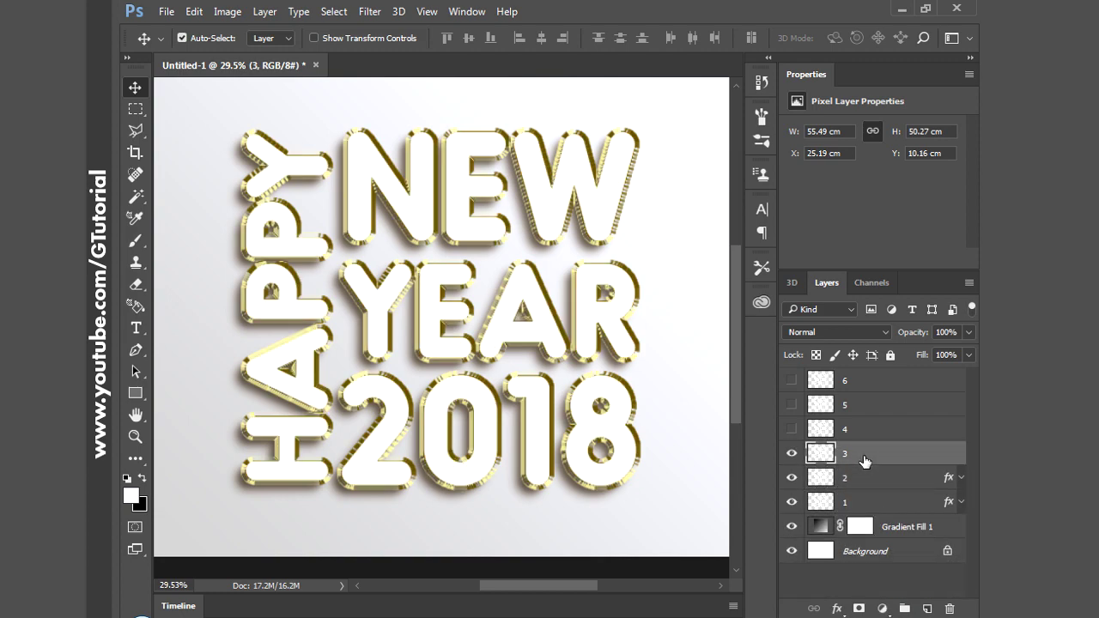
right_click(864, 460)
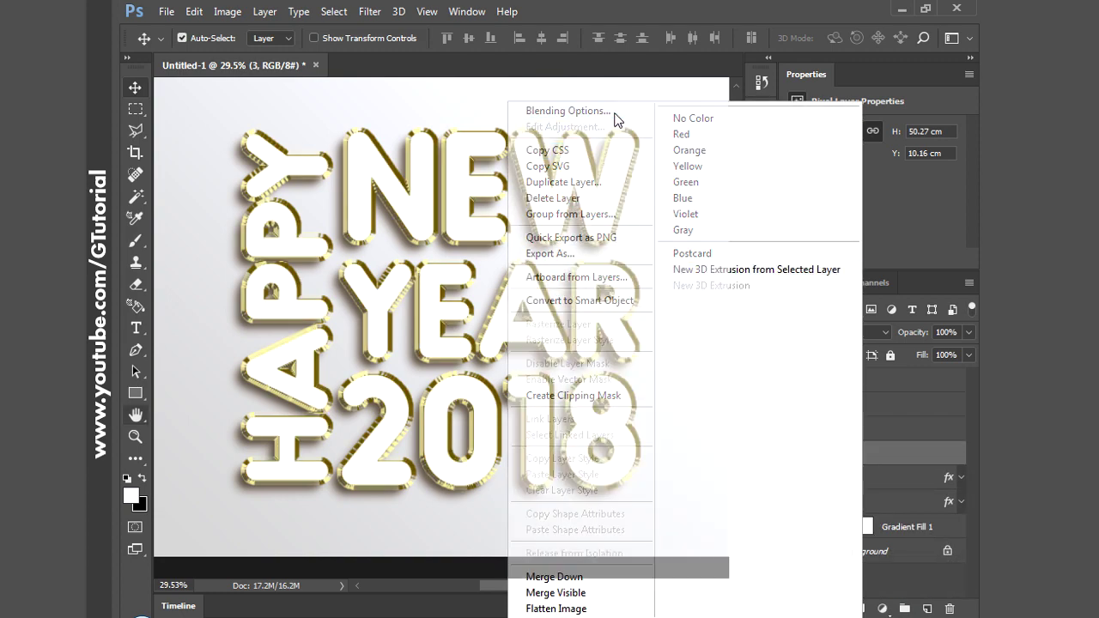
click(614, 112)
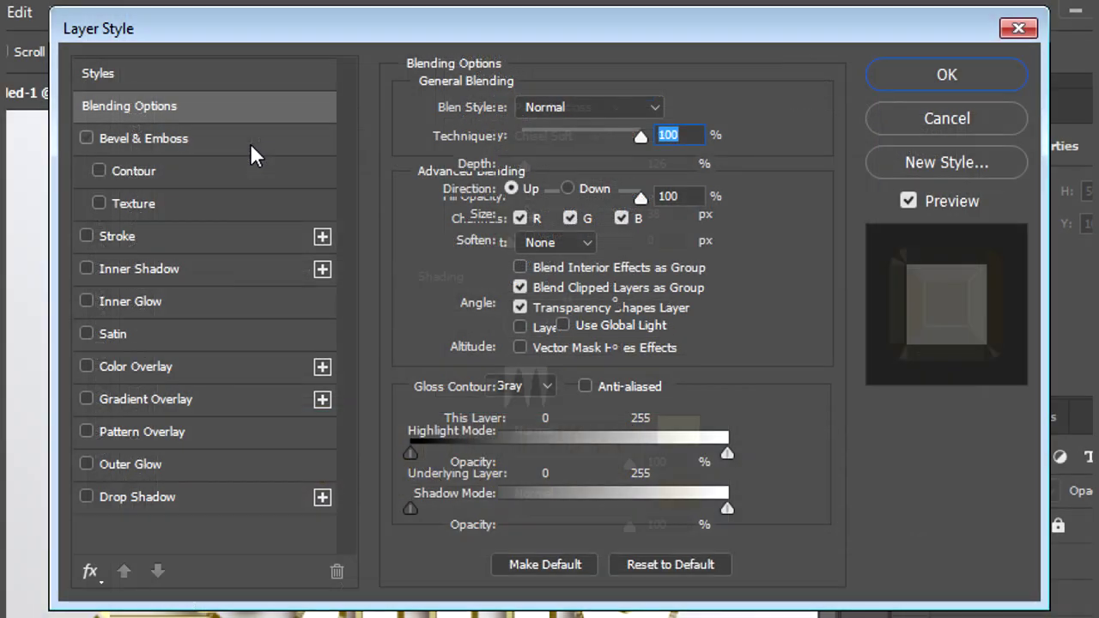
click(252, 142)
click(595, 107)
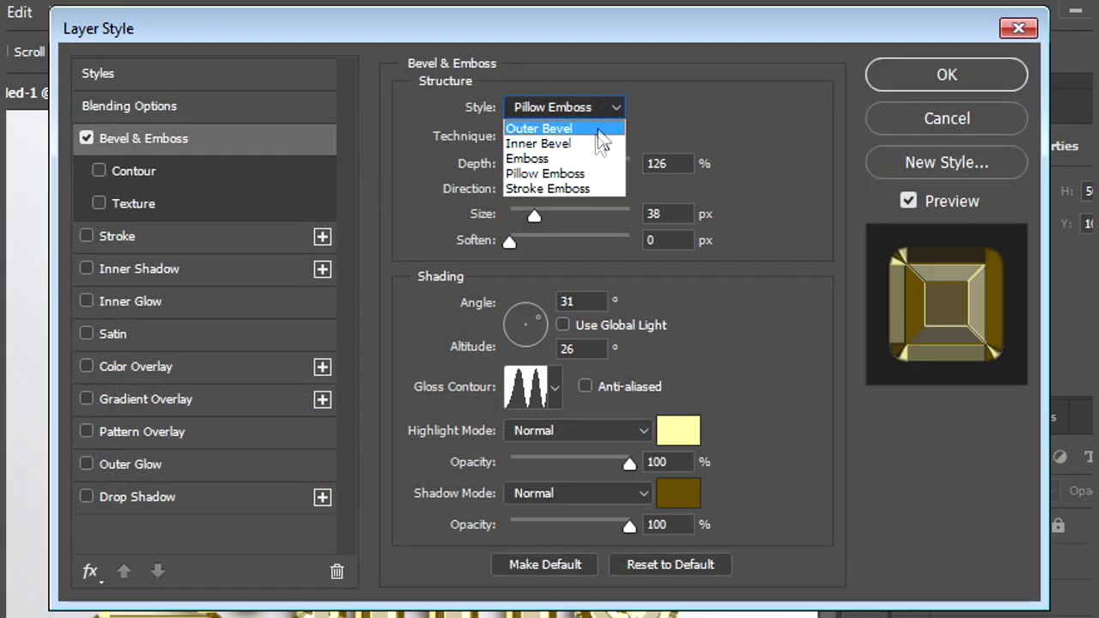
click(593, 144)
click(581, 157)
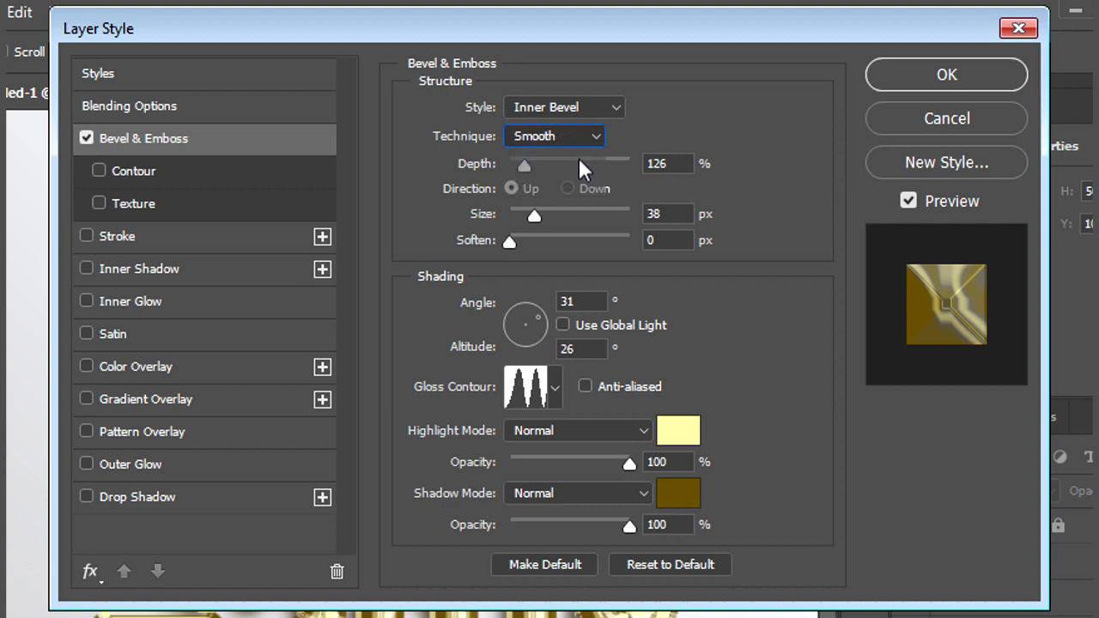
Step: Set the bevel size to 16 px, angle -63°, altitude 53°, with anti-aliased gloss
double_click(675, 213)
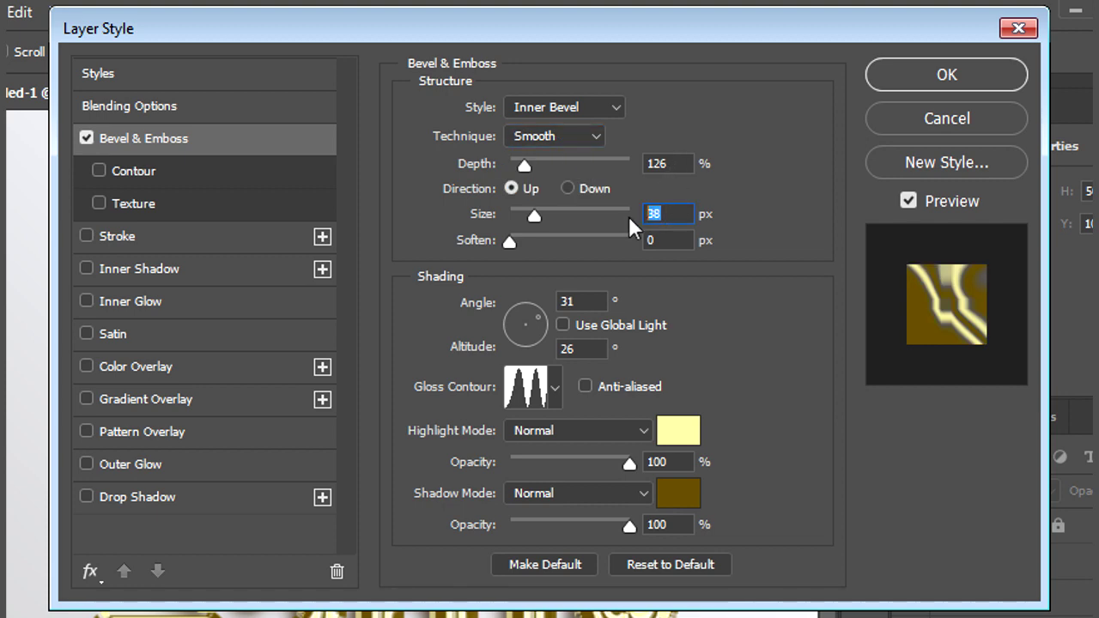
text(16)
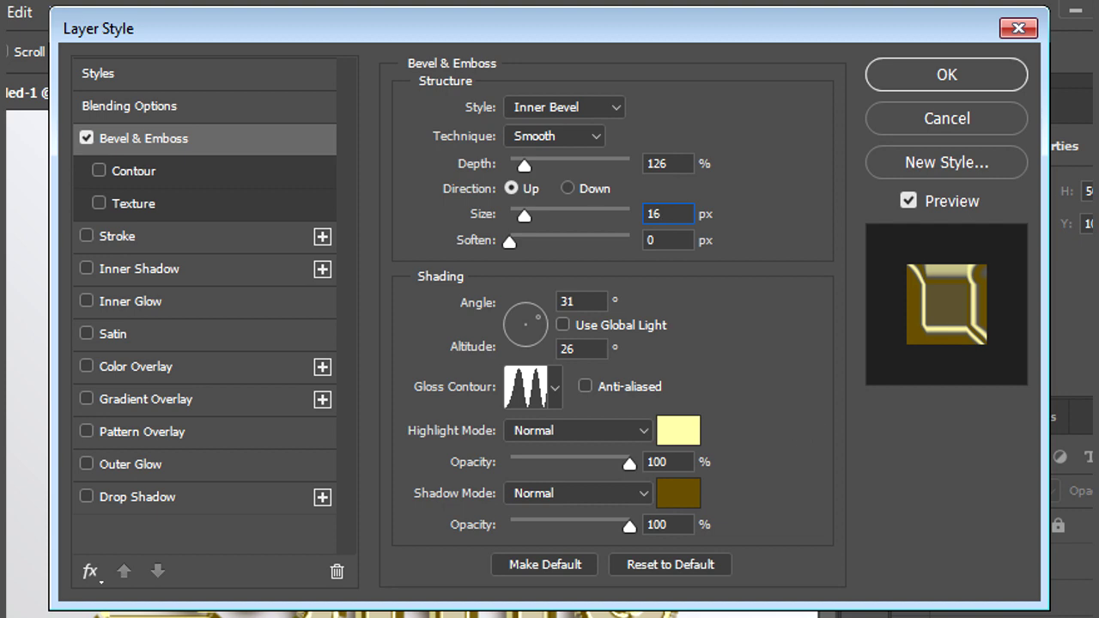
double_click(593, 302)
text(-63)
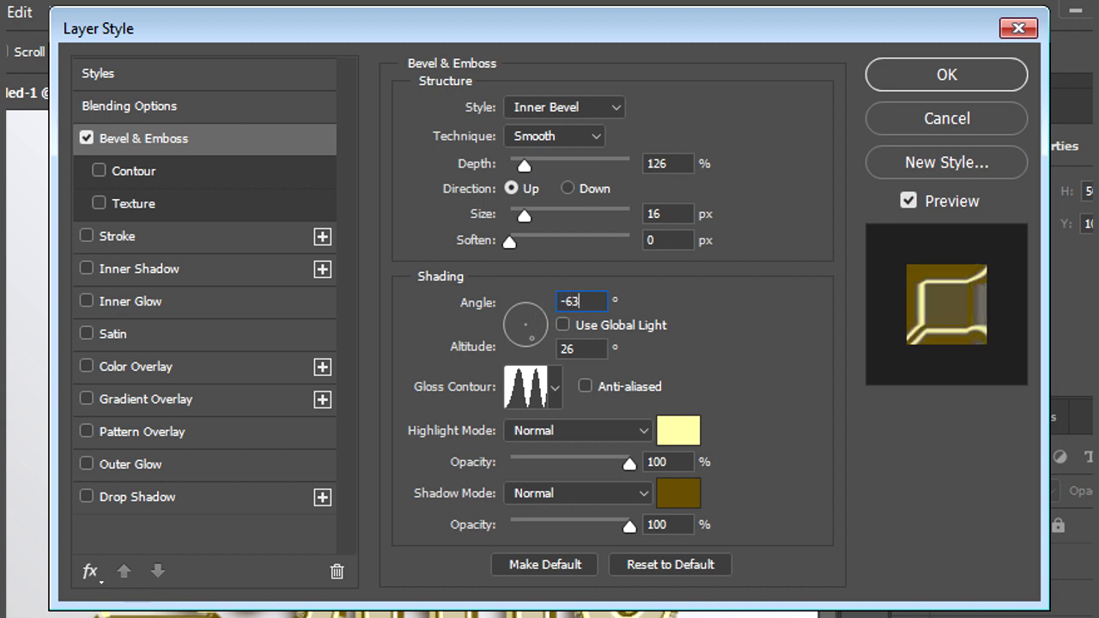
key(Tab)
key(Tab)
text(53)
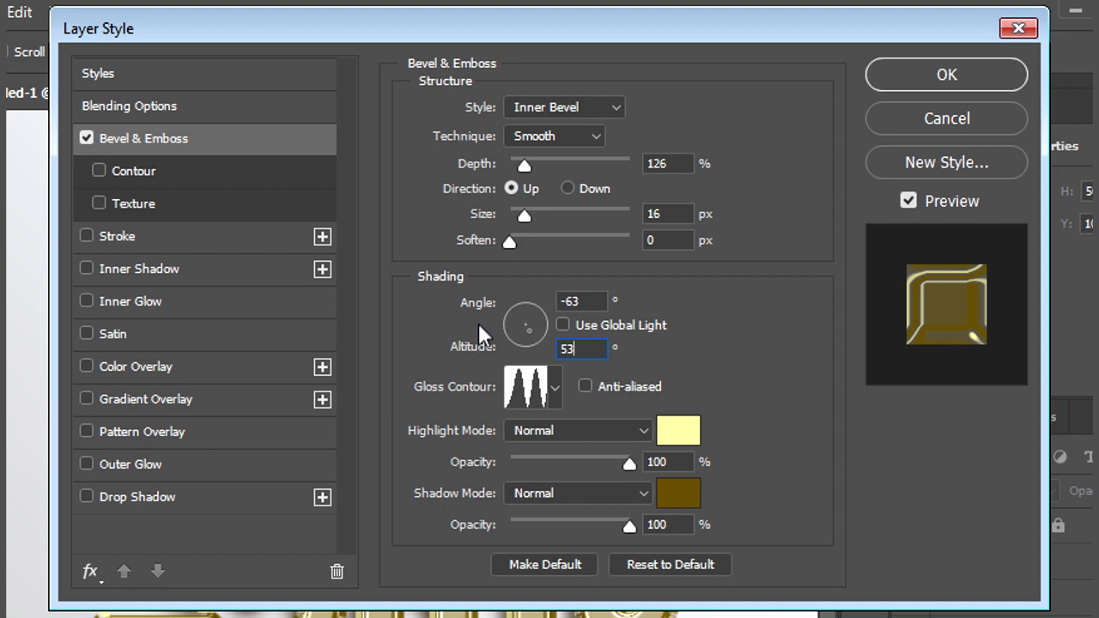
click(586, 387)
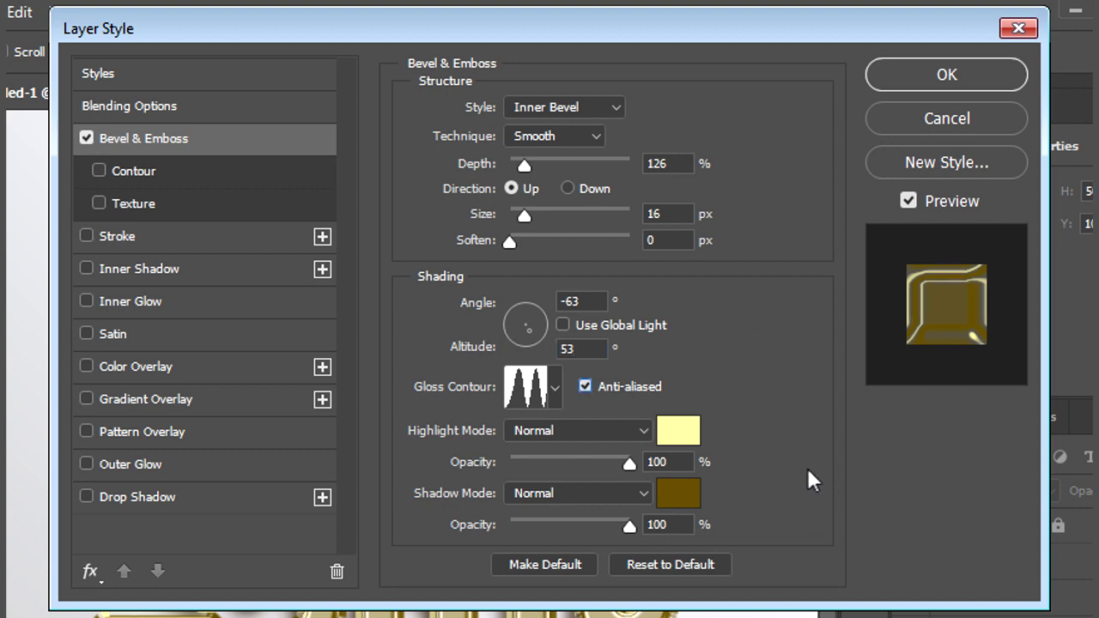
Step: Colour the bevel highlight pale cream #faf7cb and the shadow tan #c59849
click(695, 433)
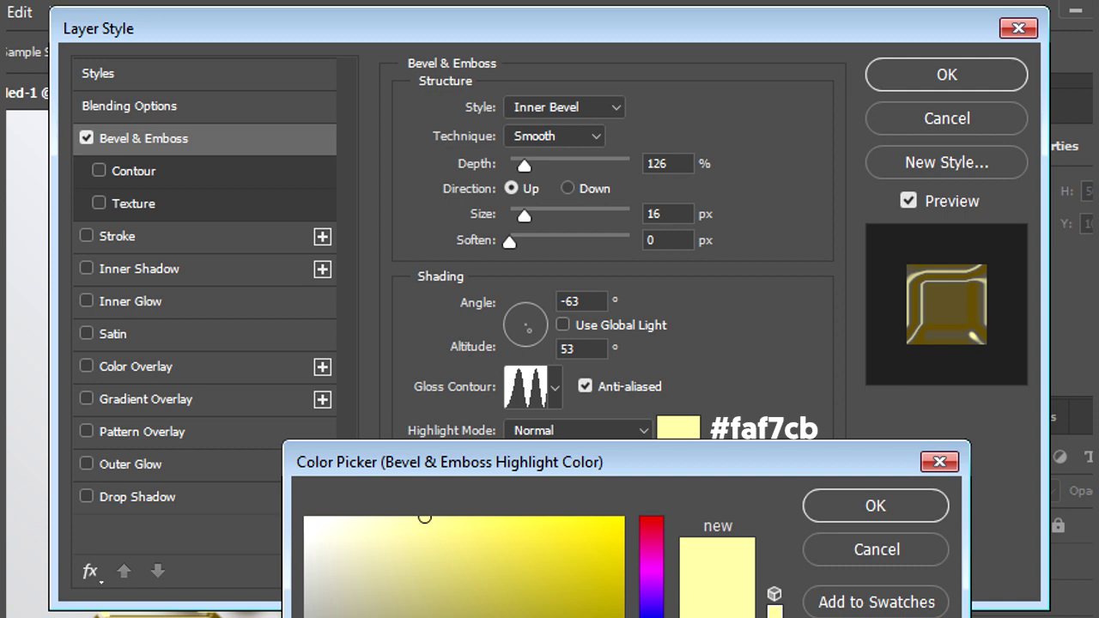
mouse_move(652, 605)
mouse_down()
mouse_move(651, 570)
mouse_move(652, 611)
mouse_up()
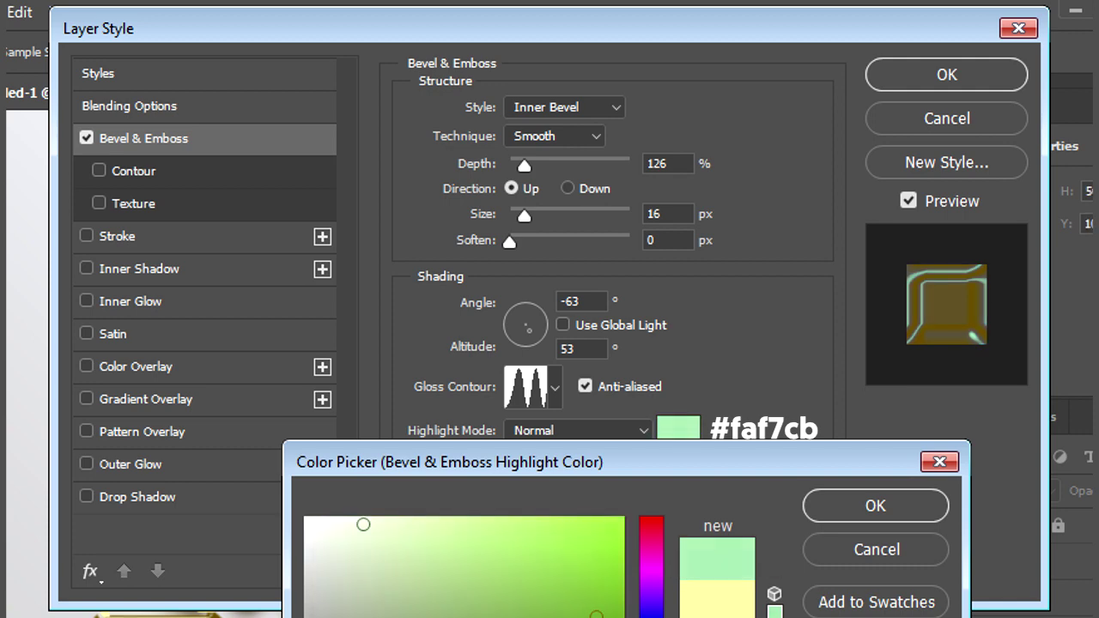
click(865, 510)
click(680, 493)
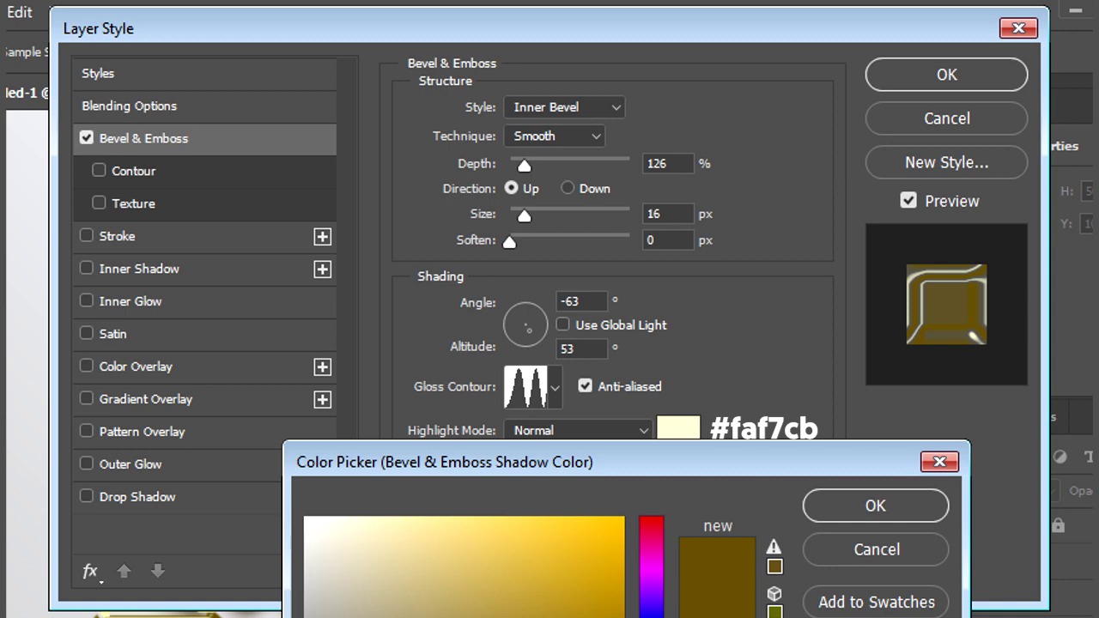
mouse_move(651, 611)
mouse_down()
mouse_move(651, 558)
mouse_move(651, 606)
mouse_up()
click(505, 590)
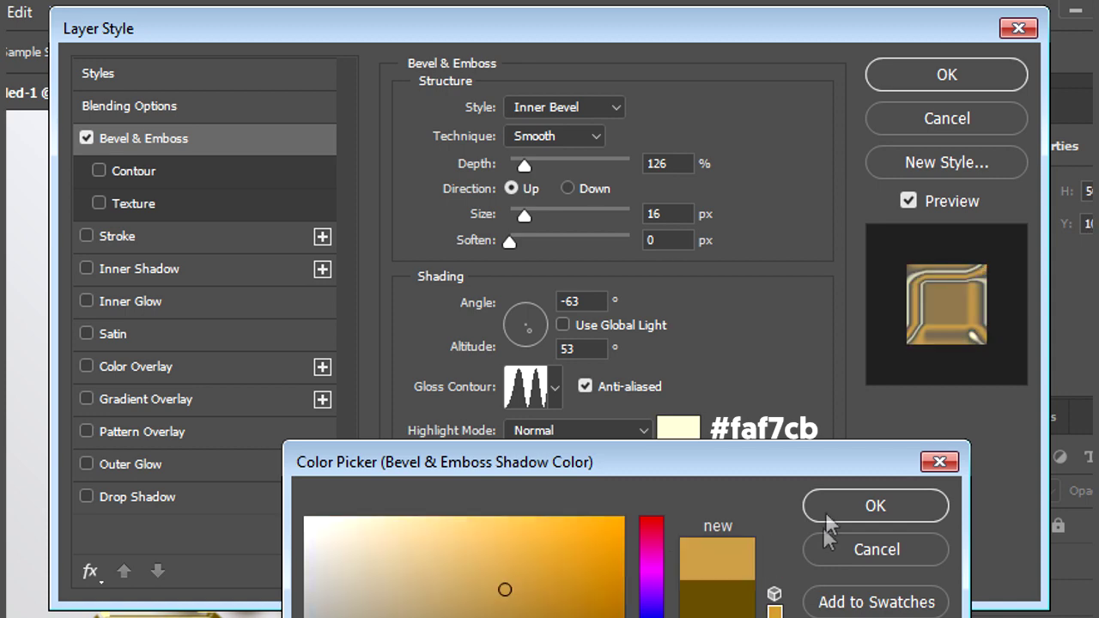
click(827, 513)
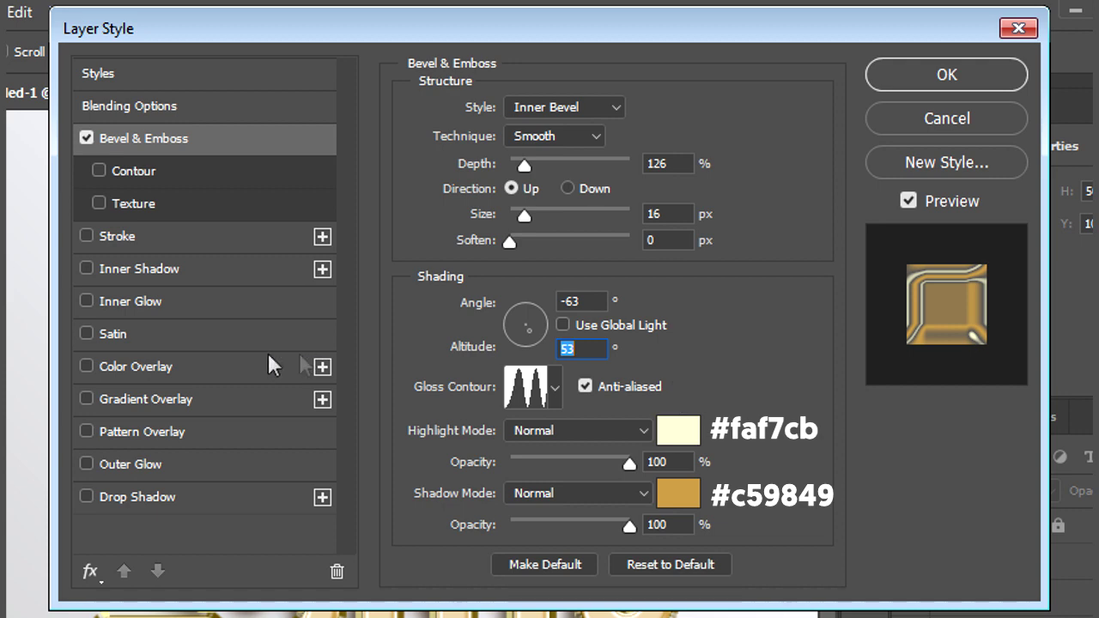
click(184, 271)
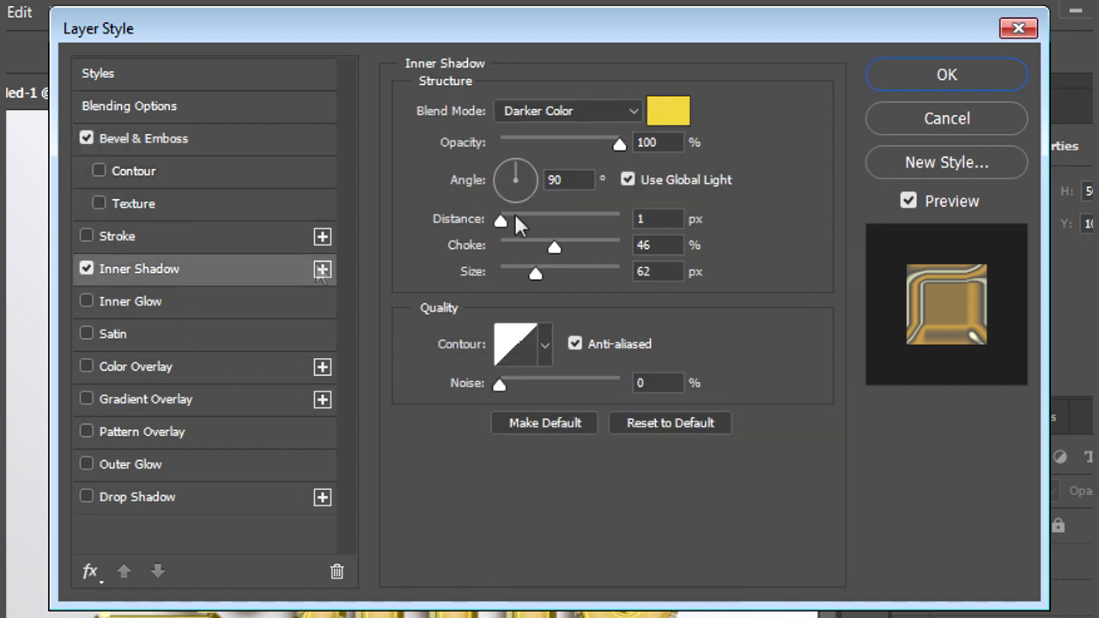
Step: Set layer 3's inner shadow to distance 0, choke 50%, size 24 px, colour #664d00, and apply
double_click(657, 220)
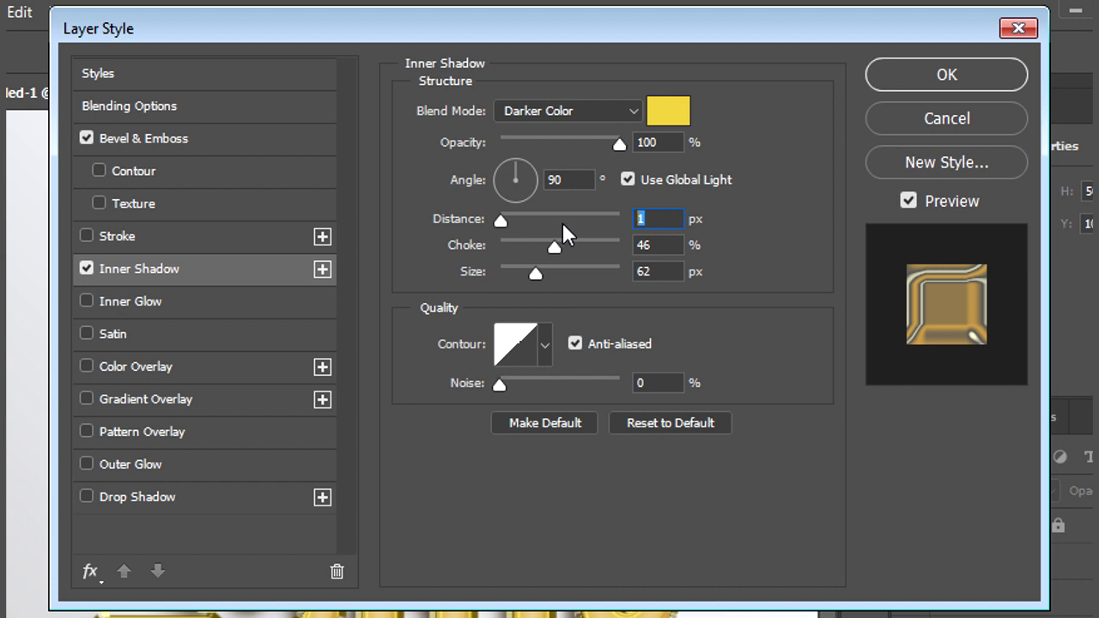
text(0)
key(Tab)
text(50)
key(Tab)
text(24)
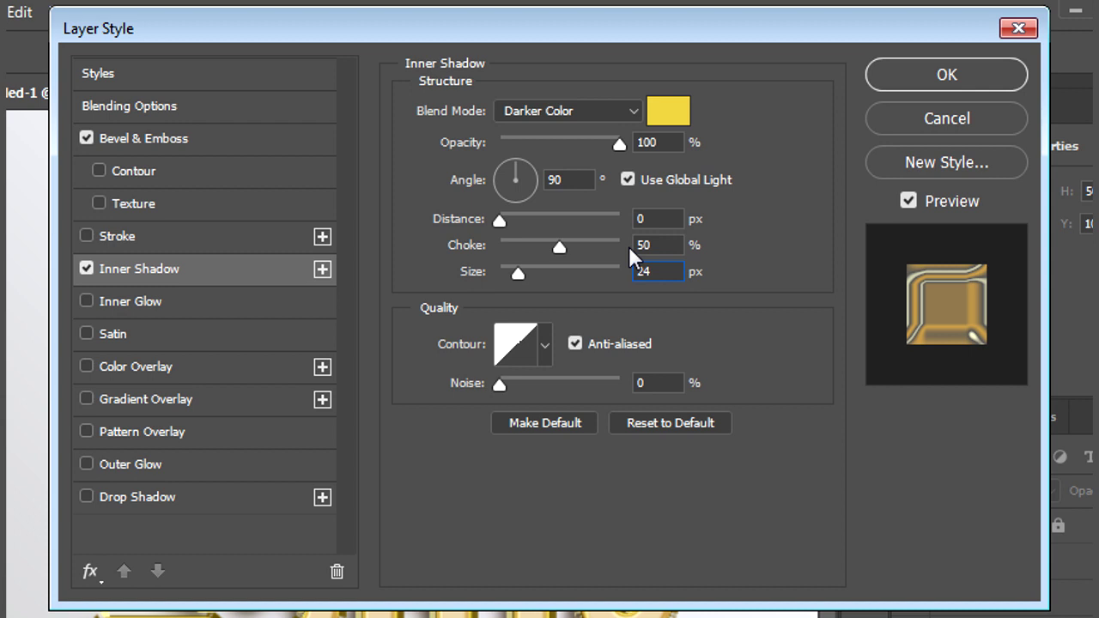
click(678, 119)
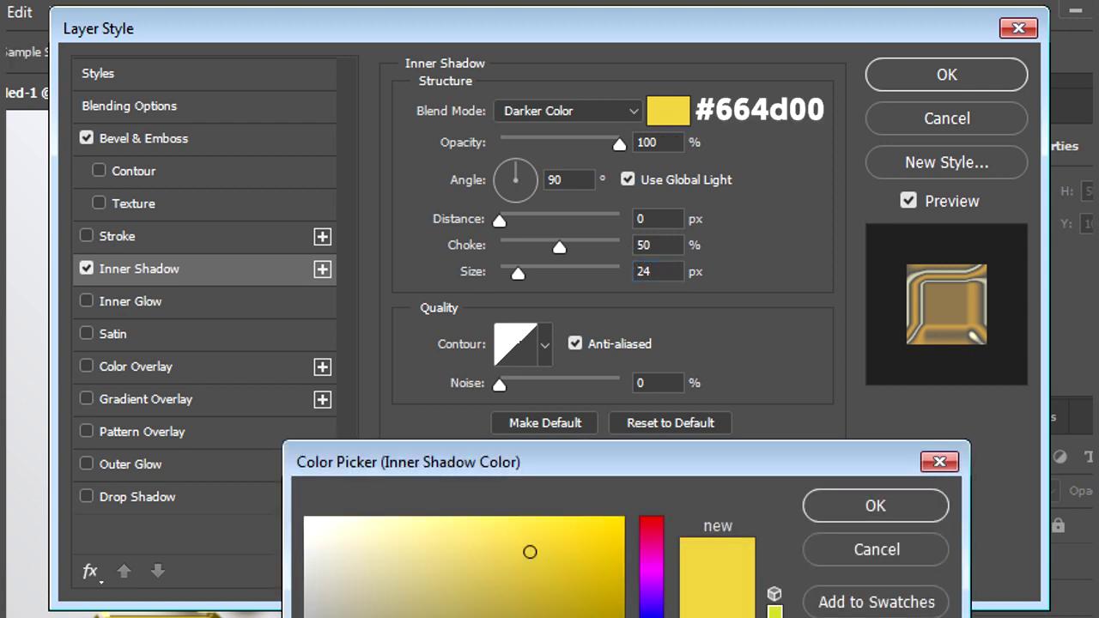
text(66)
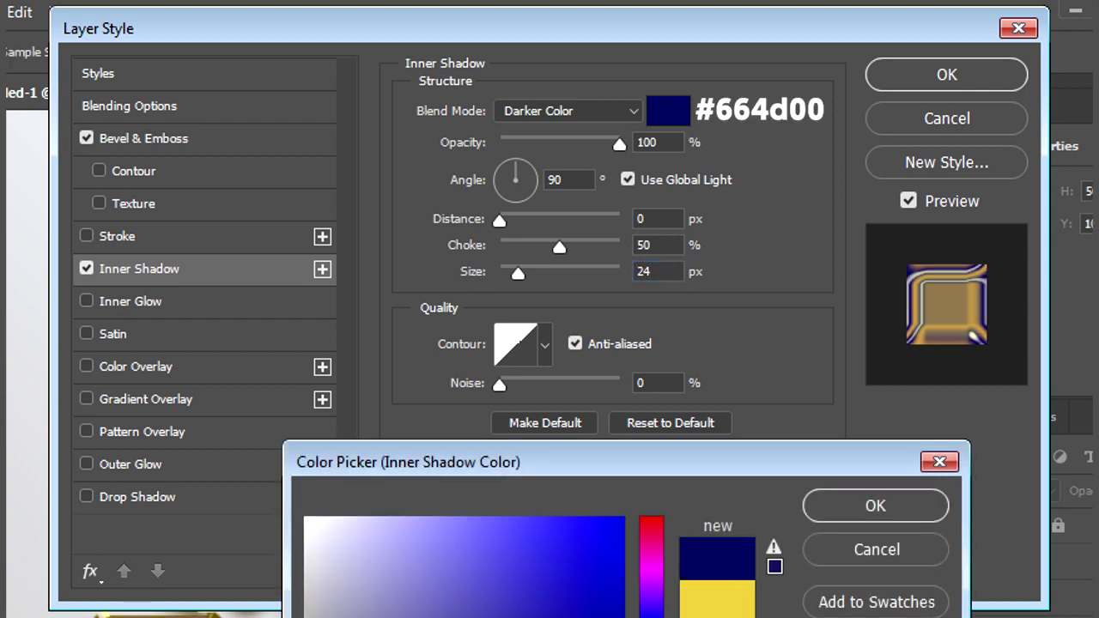
text(4d00)
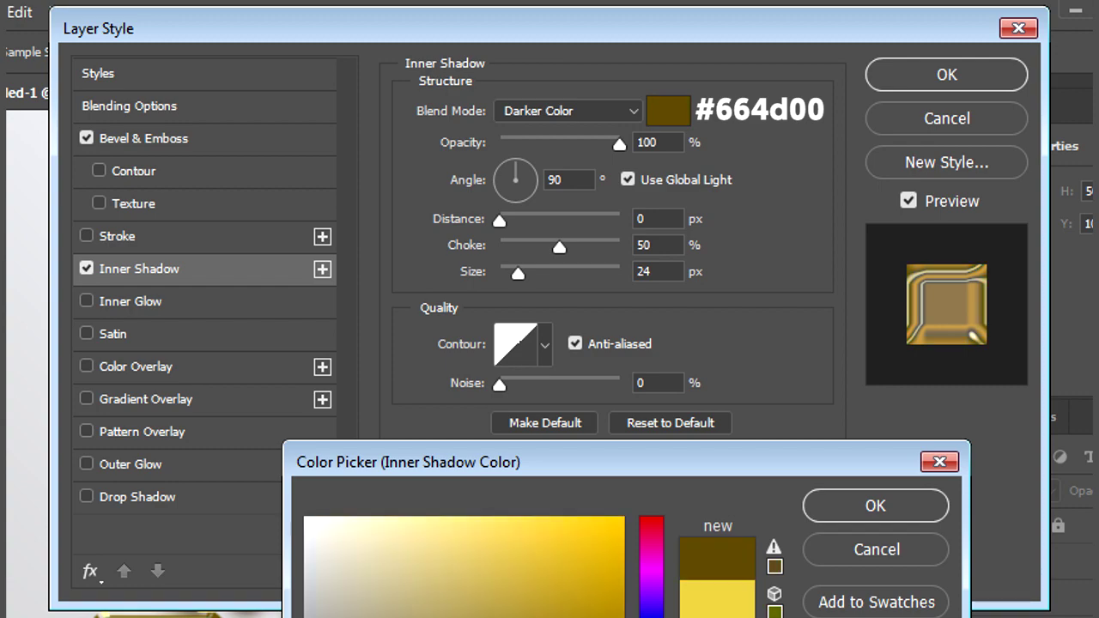
click(852, 515)
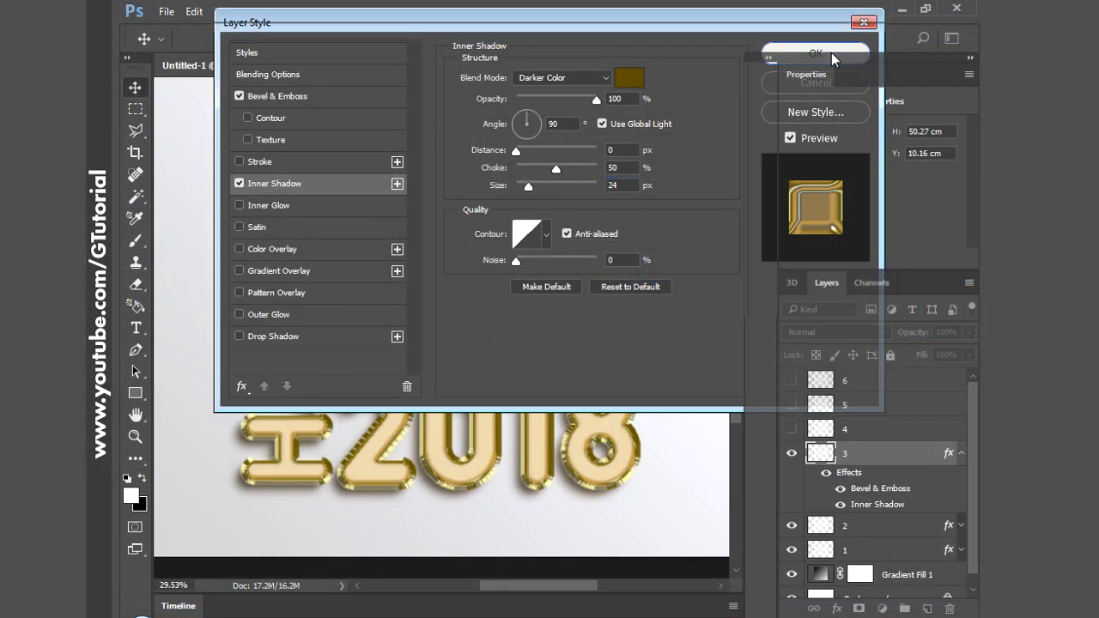
click(831, 53)
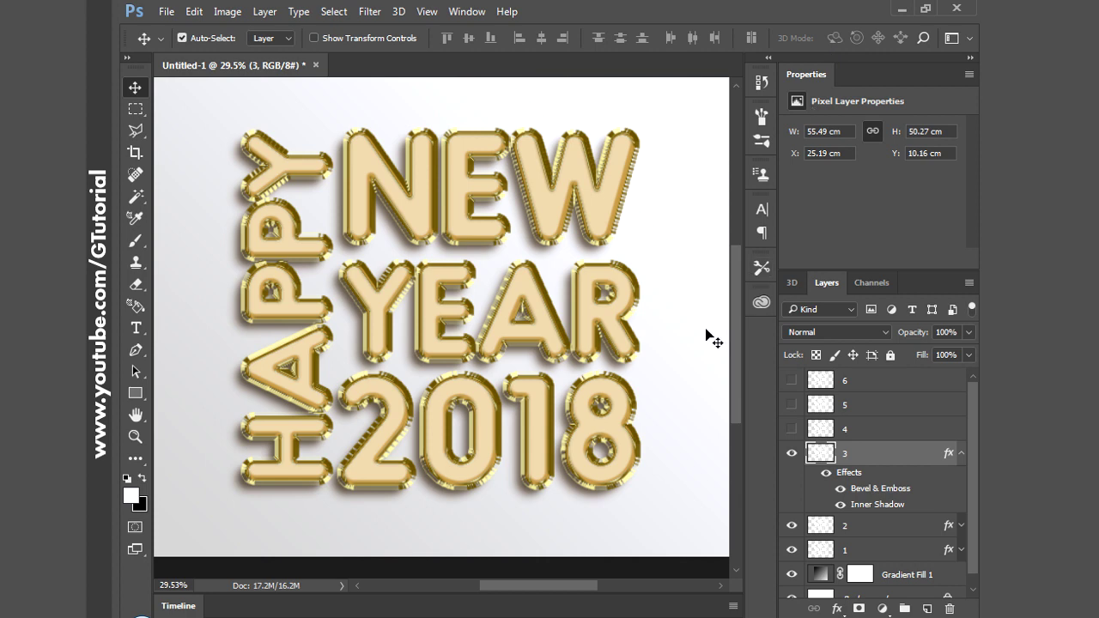
Step: Lower layer 3's fill to 0% and collapse its effects list
click(969, 354)
drag(971, 374, 889, 380)
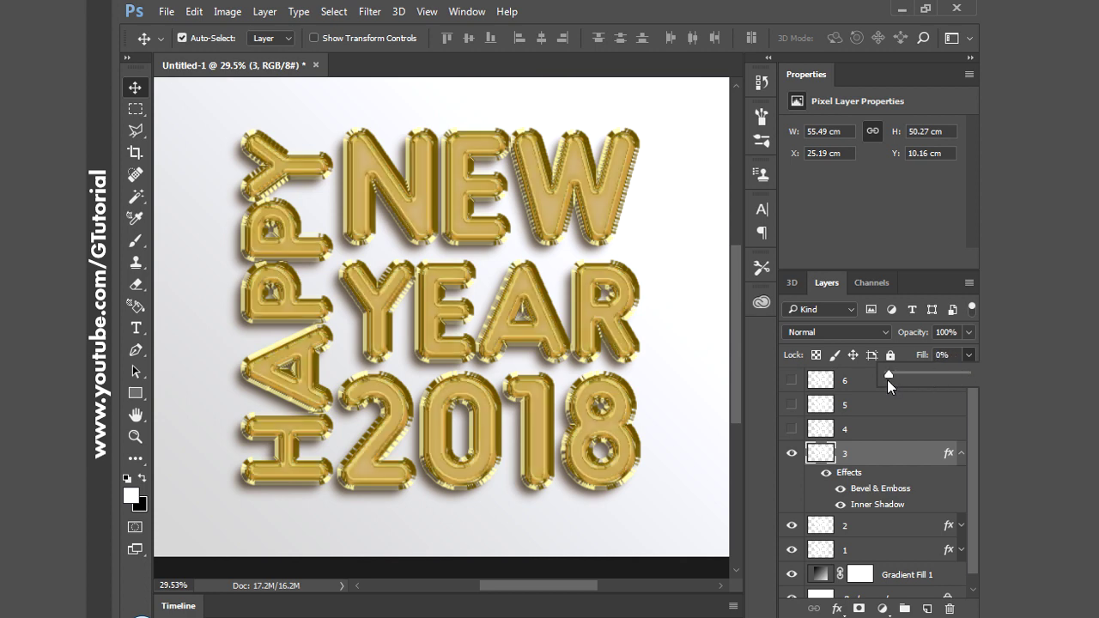
click(962, 453)
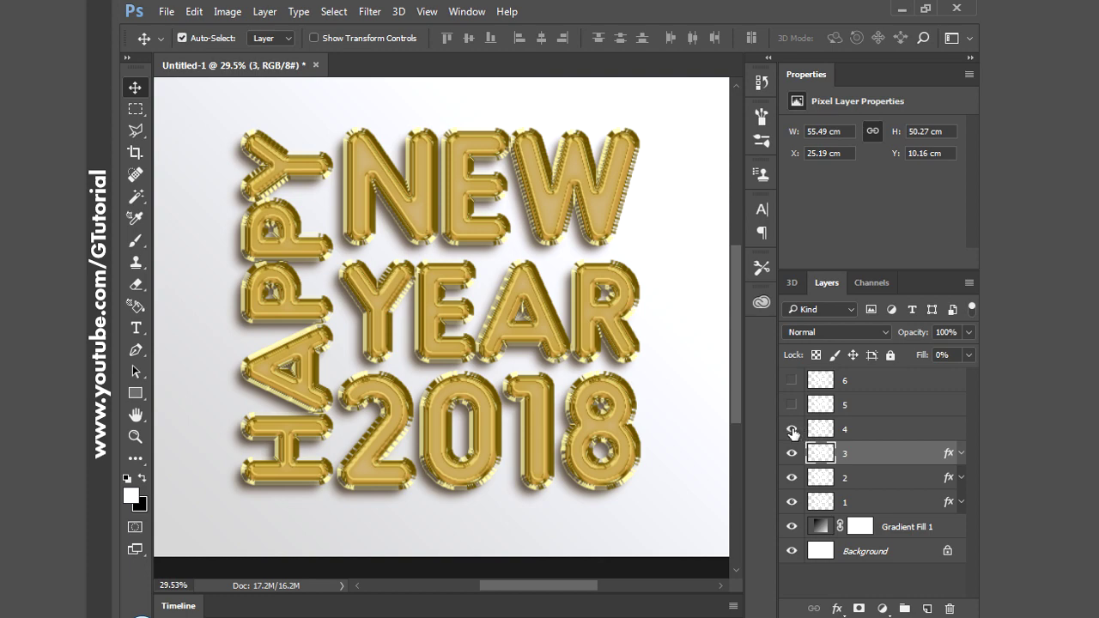
Step: Show layer 4's white letters and open its Layer Style settings
click(792, 428)
click(859, 434)
right_click(860, 432)
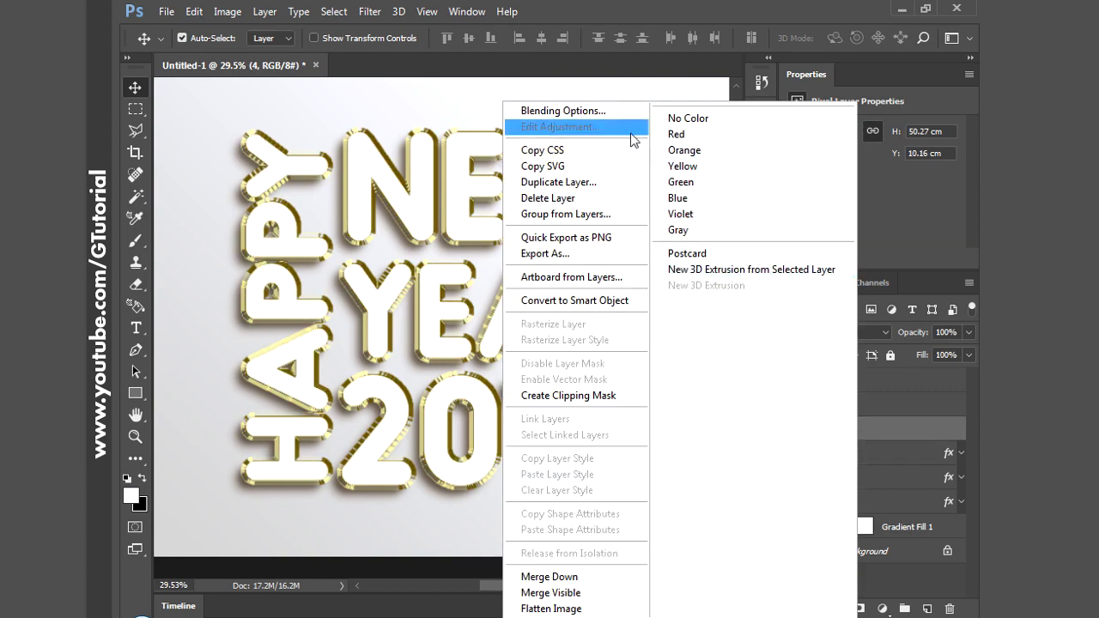
click(608, 115)
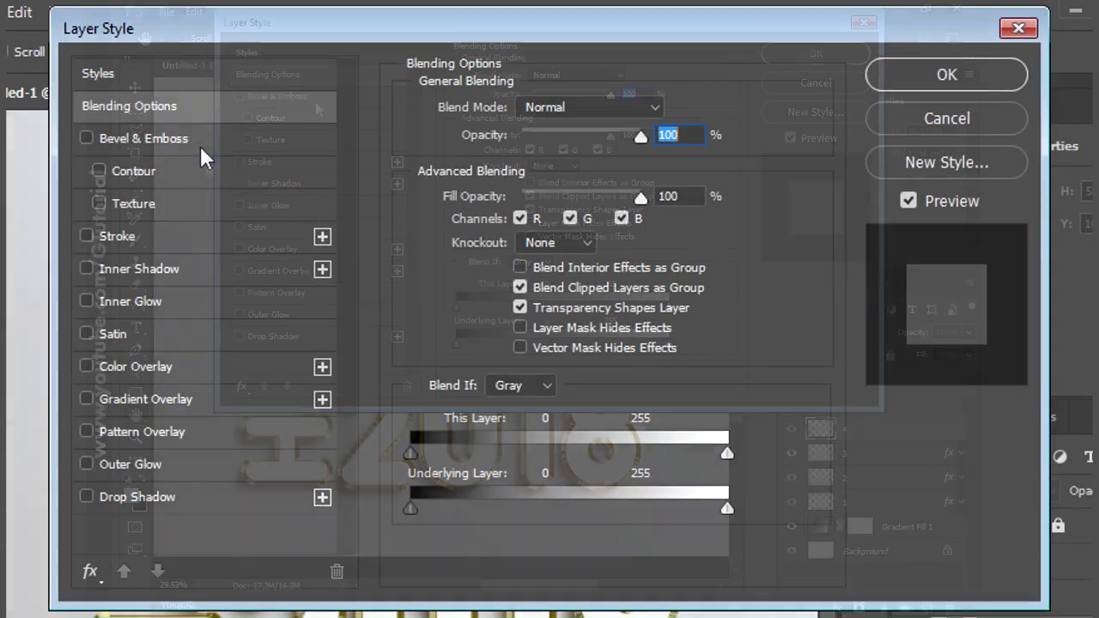
Step: Add a Down-direction bevel to layer 4 with 84% depth and 38 px size
click(198, 142)
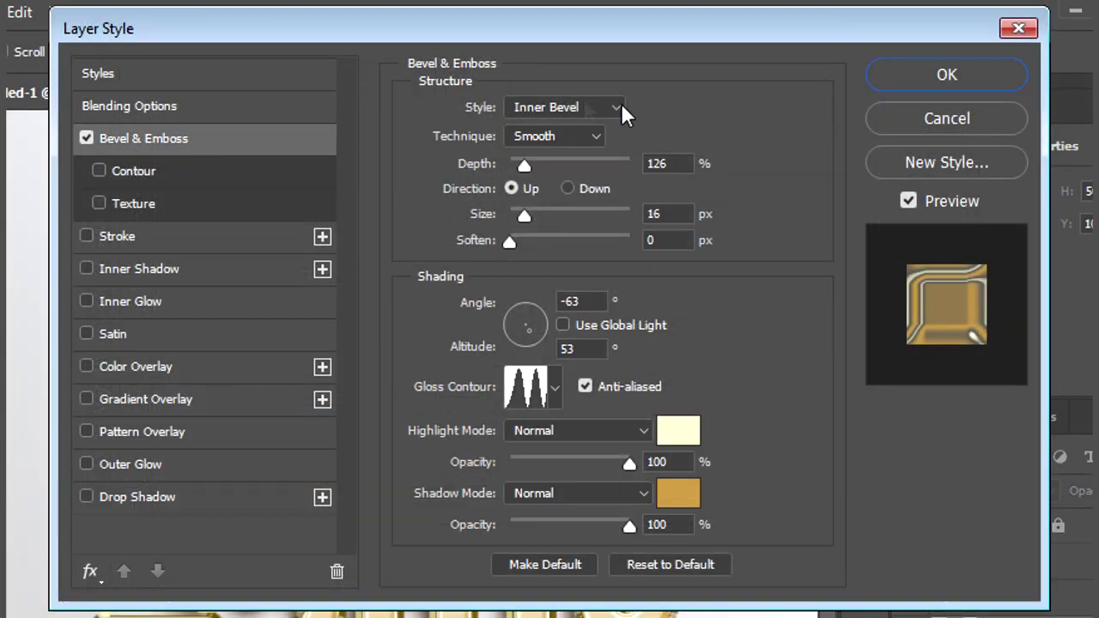
double_click(676, 163)
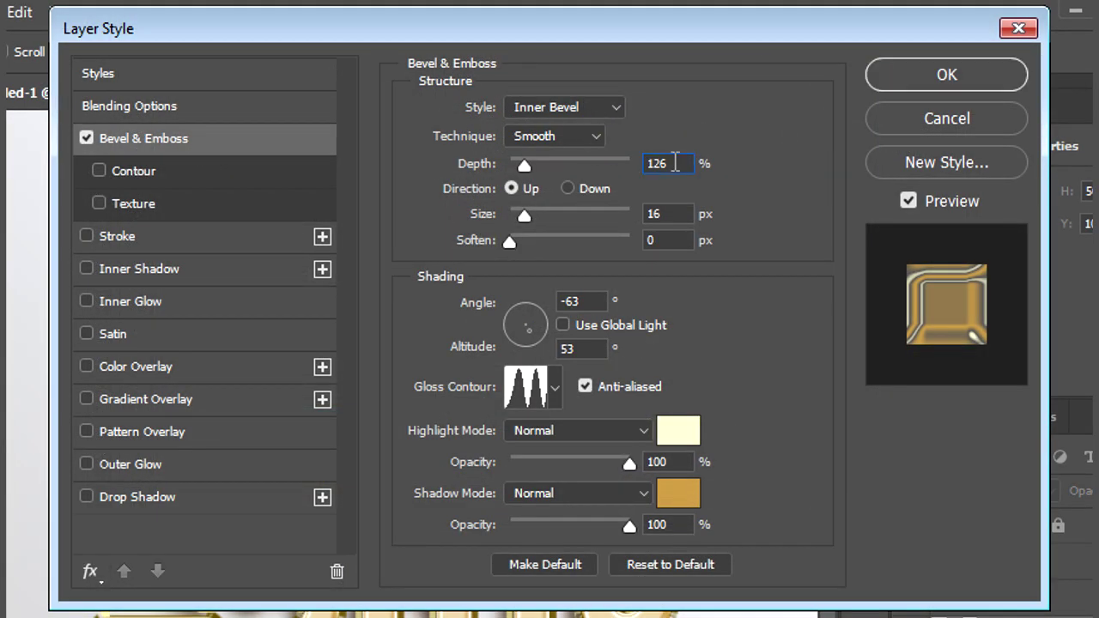
text(84)
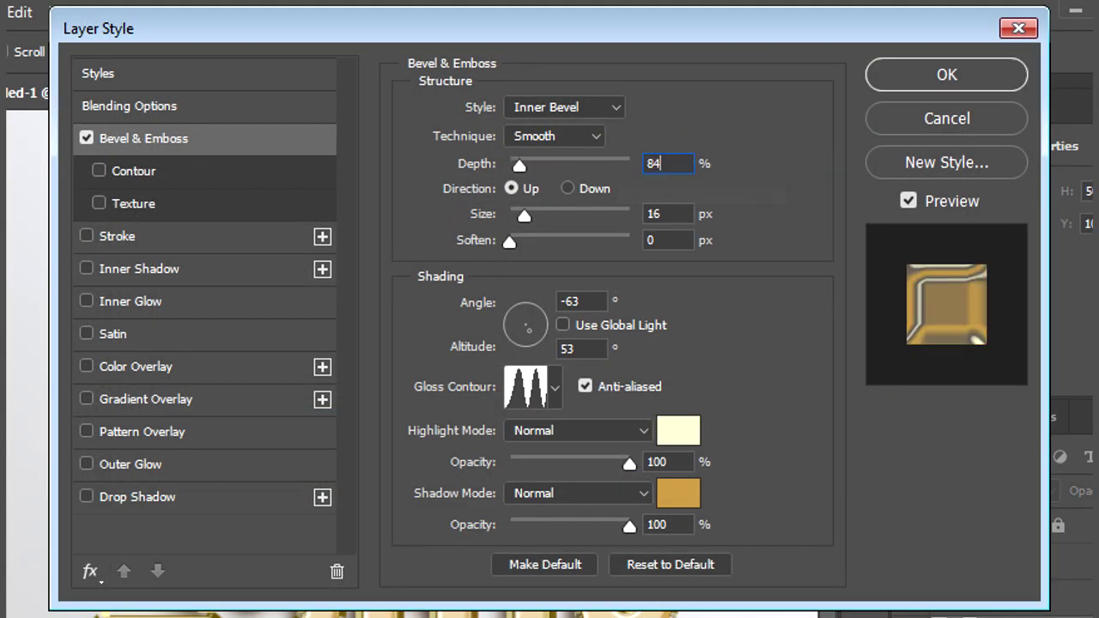
key(Tab)
key(Tab)
text(36)
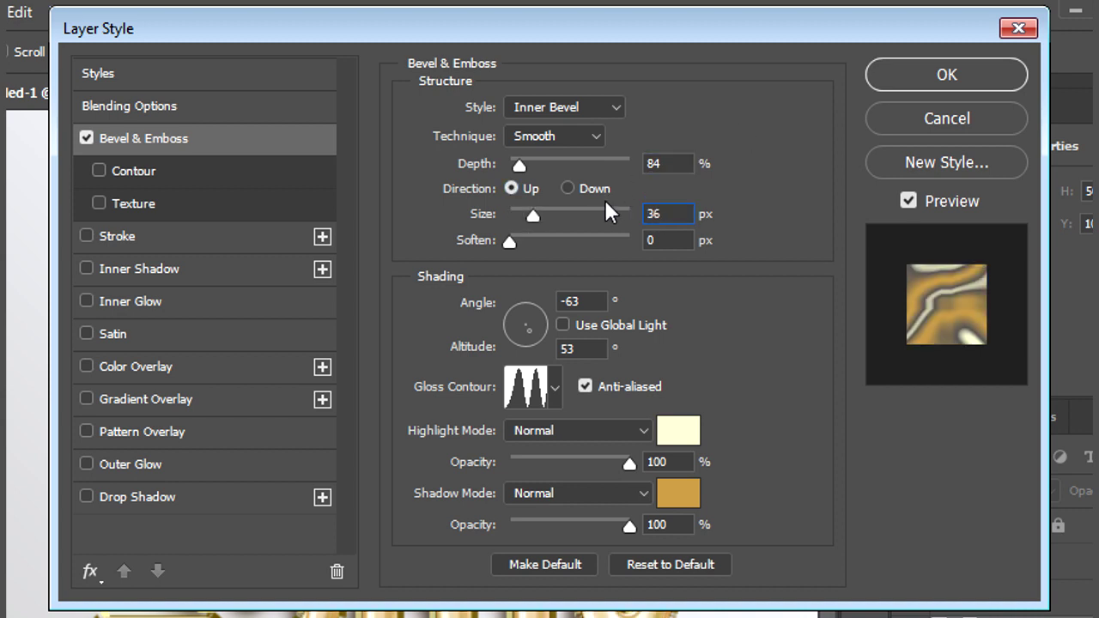
click(568, 188)
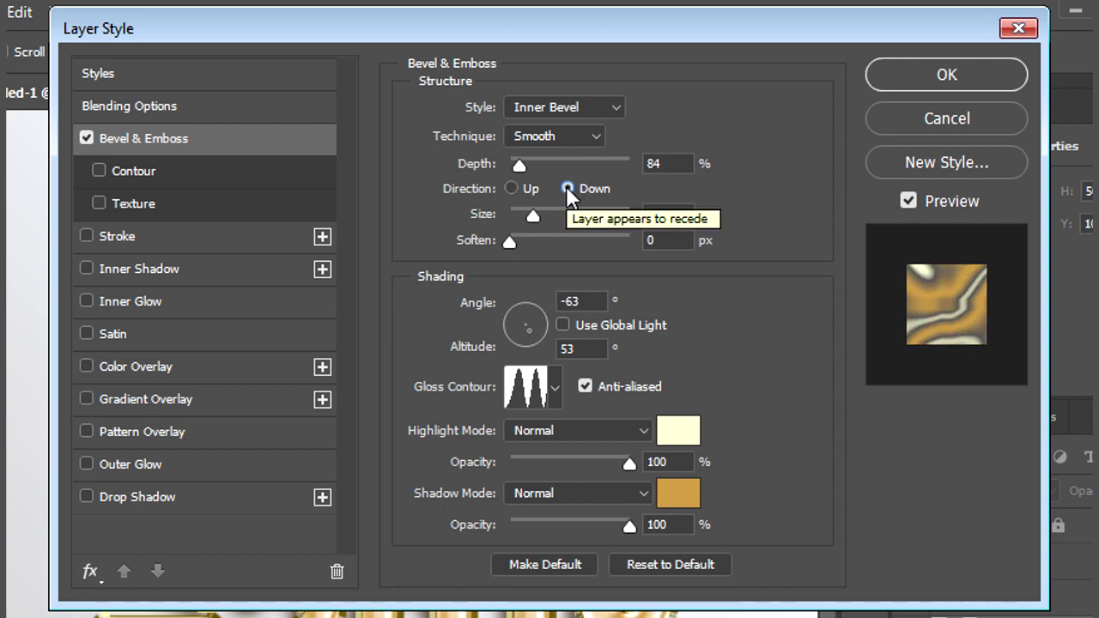
click(681, 214)
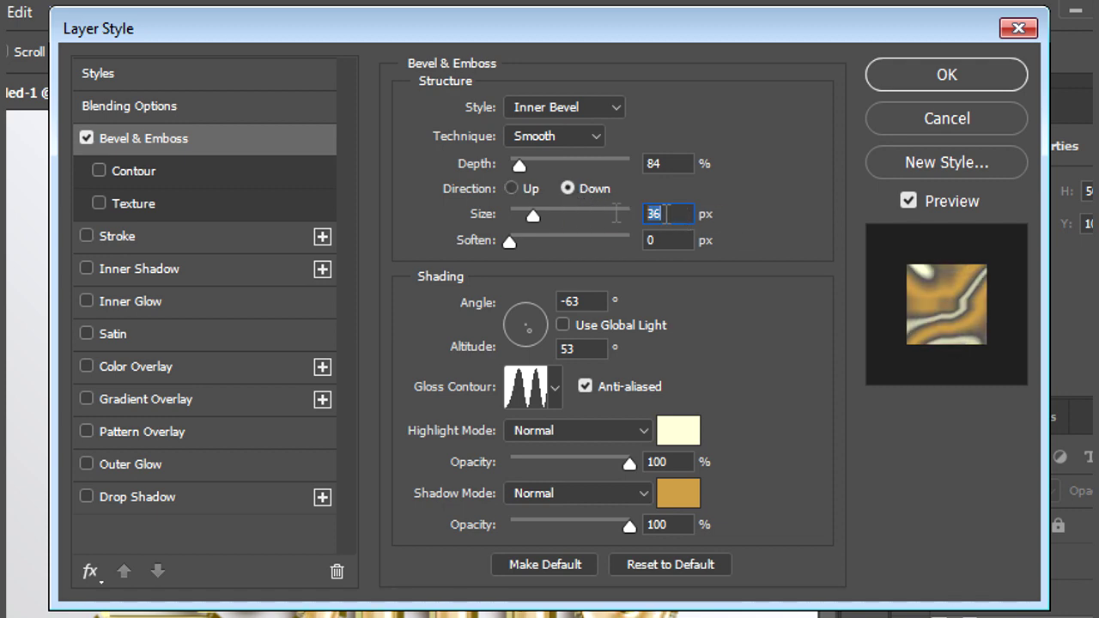
text(38)
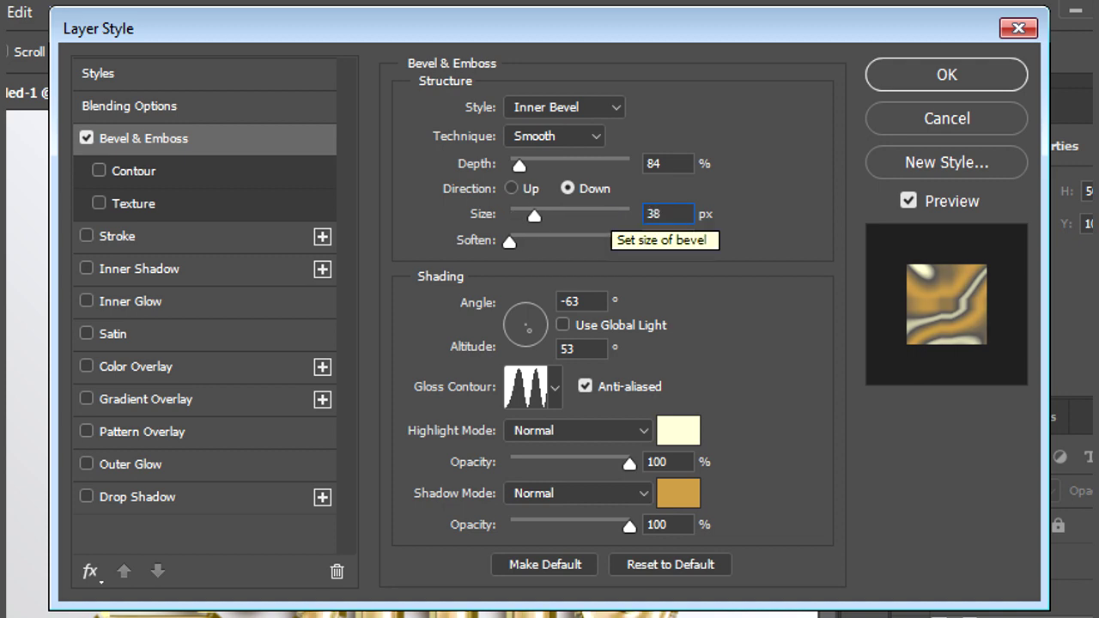
key(Return)
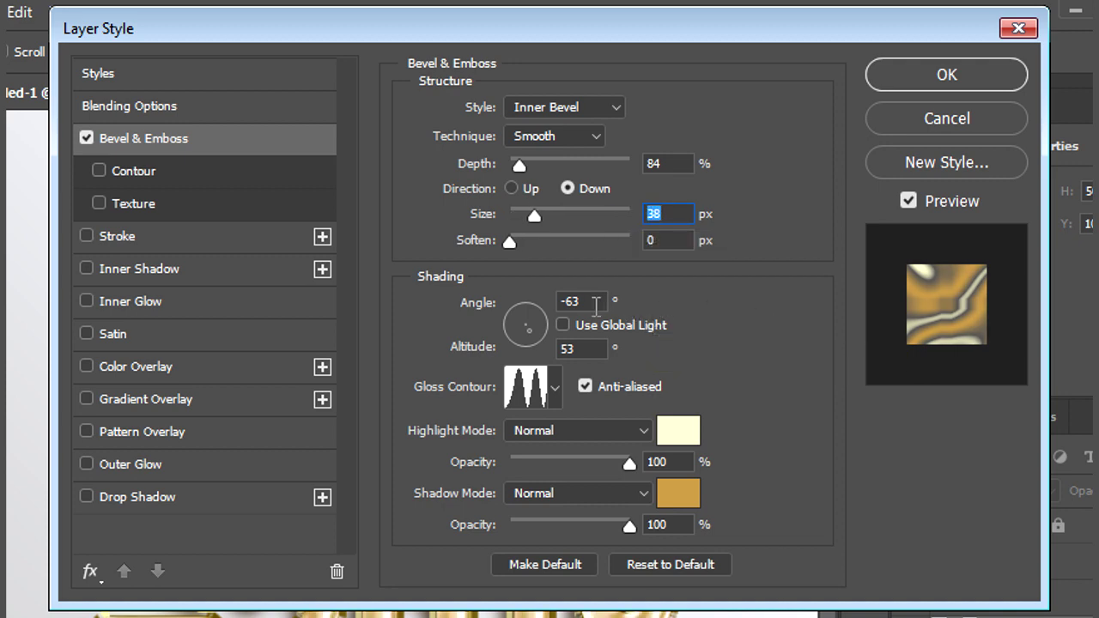
Step: Set the bevel lighting angle and altitude both to 37°
double_click(571, 301)
text(37)
key(Tab)
key(Tab)
text(37)
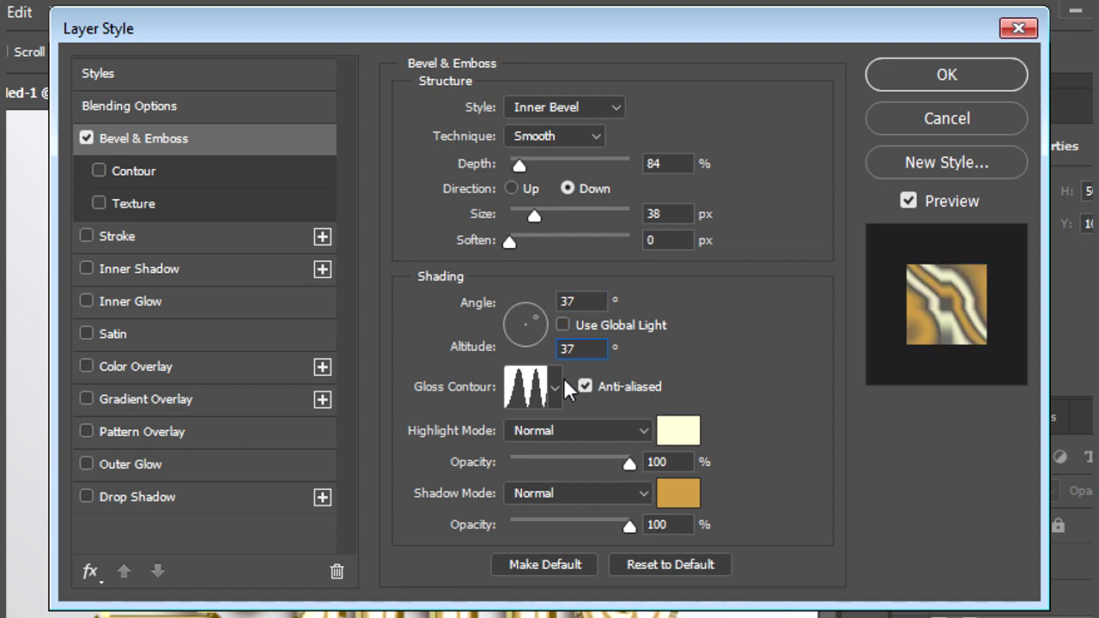
click(560, 383)
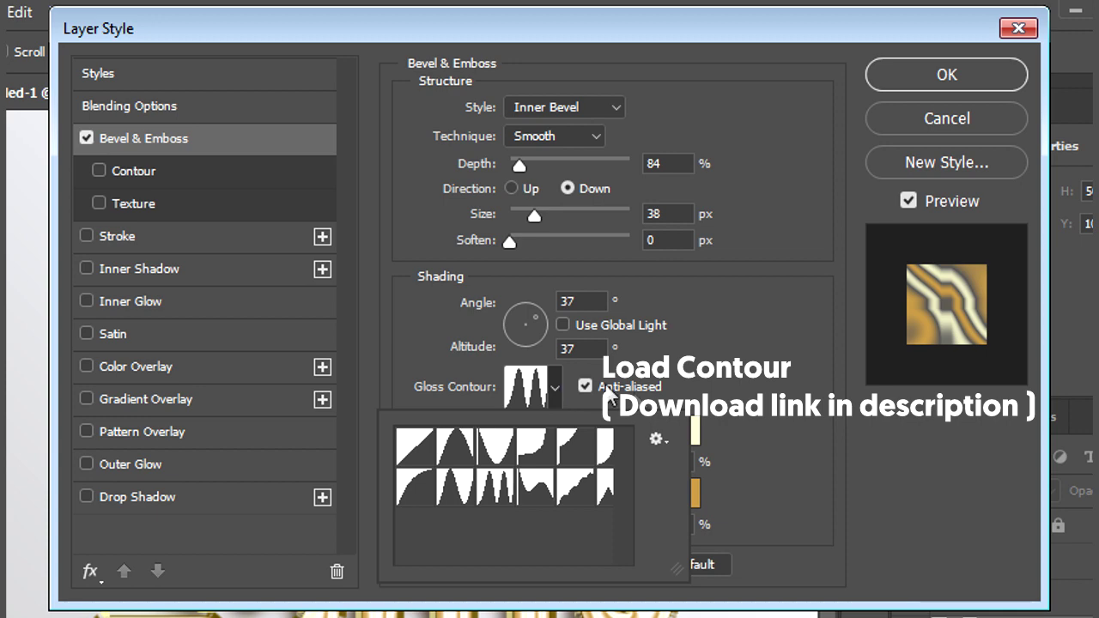
Step: Load the rippled gloss contour and set both highlight and shadow modes to Darken
click(658, 436)
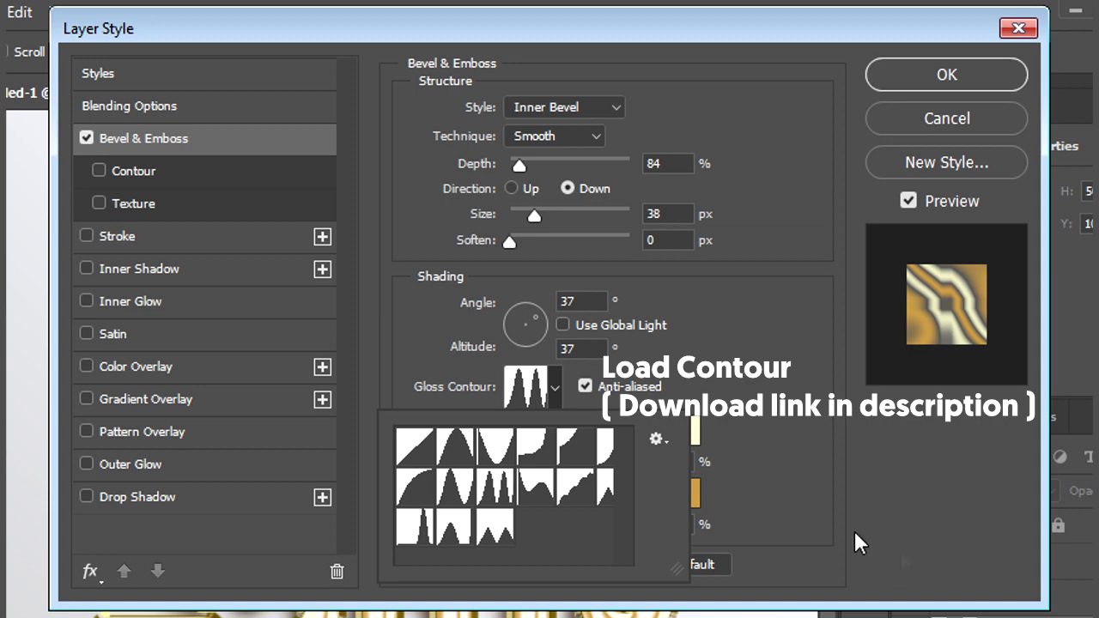
click(416, 527)
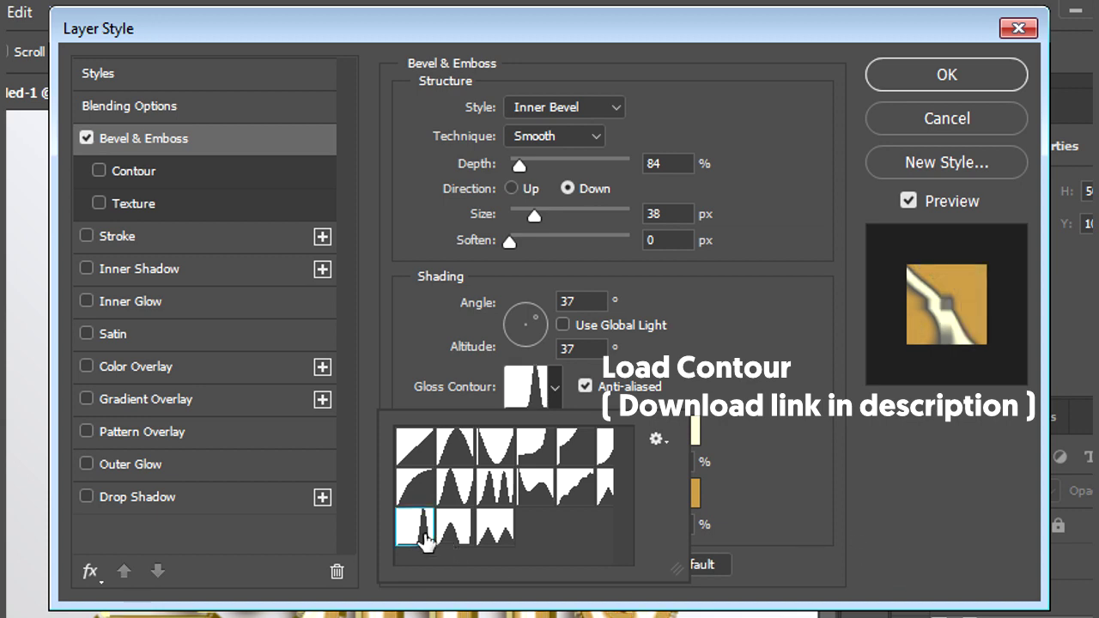
click(790, 462)
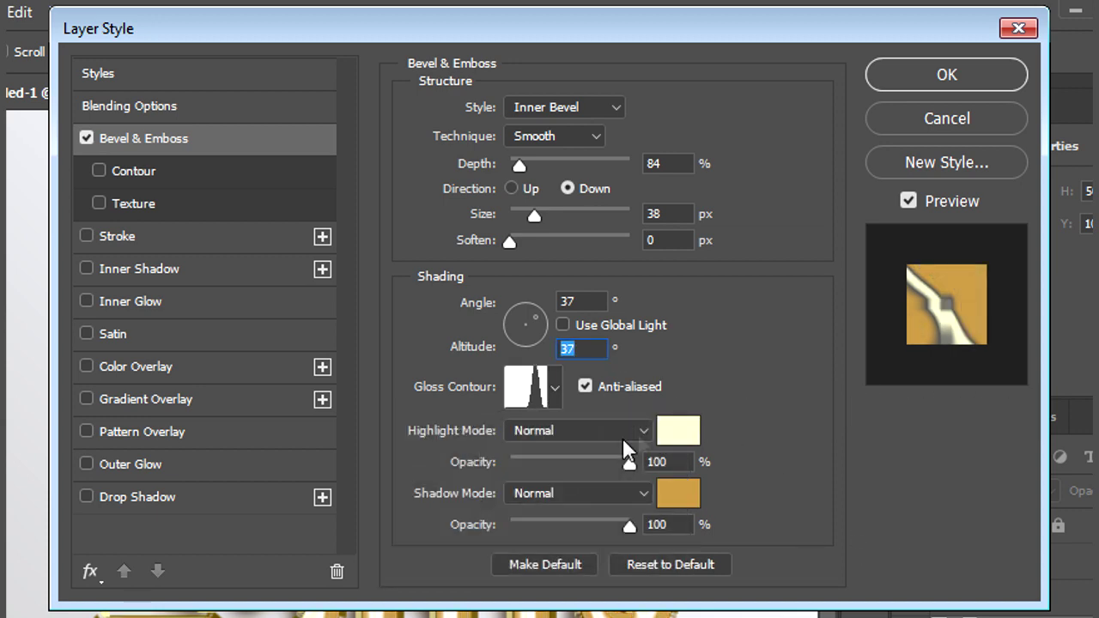
click(643, 430)
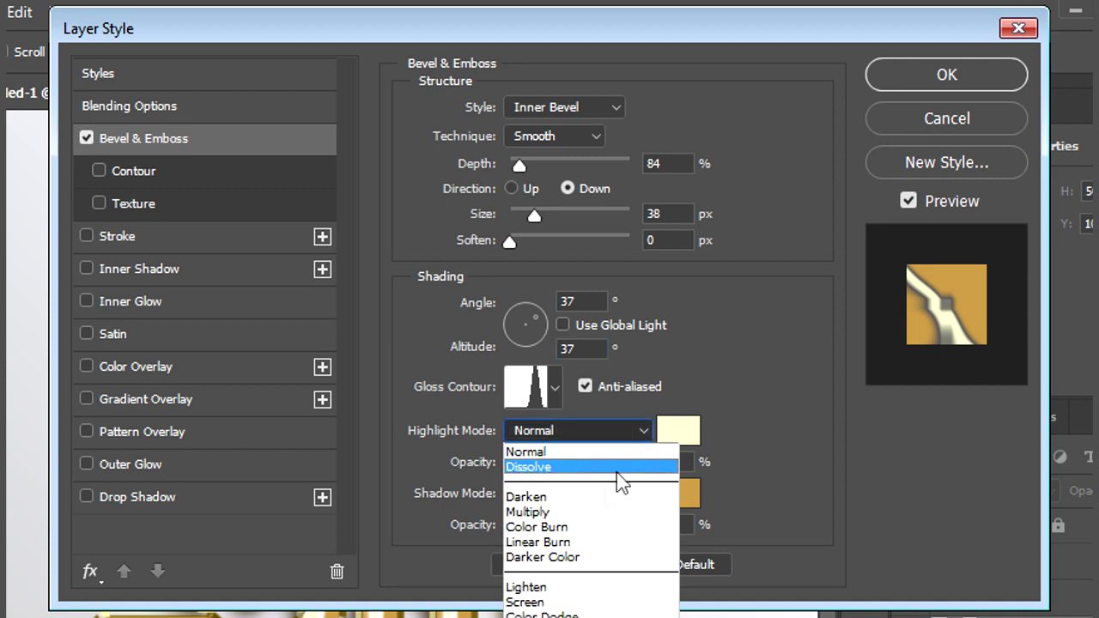
click(599, 495)
click(626, 493)
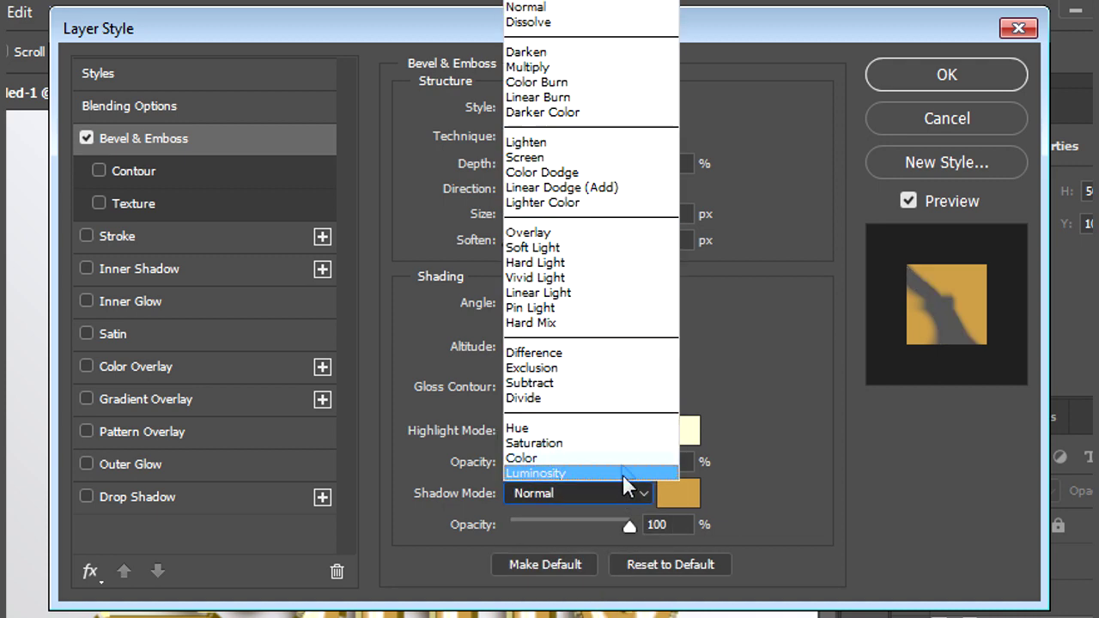
click(575, 52)
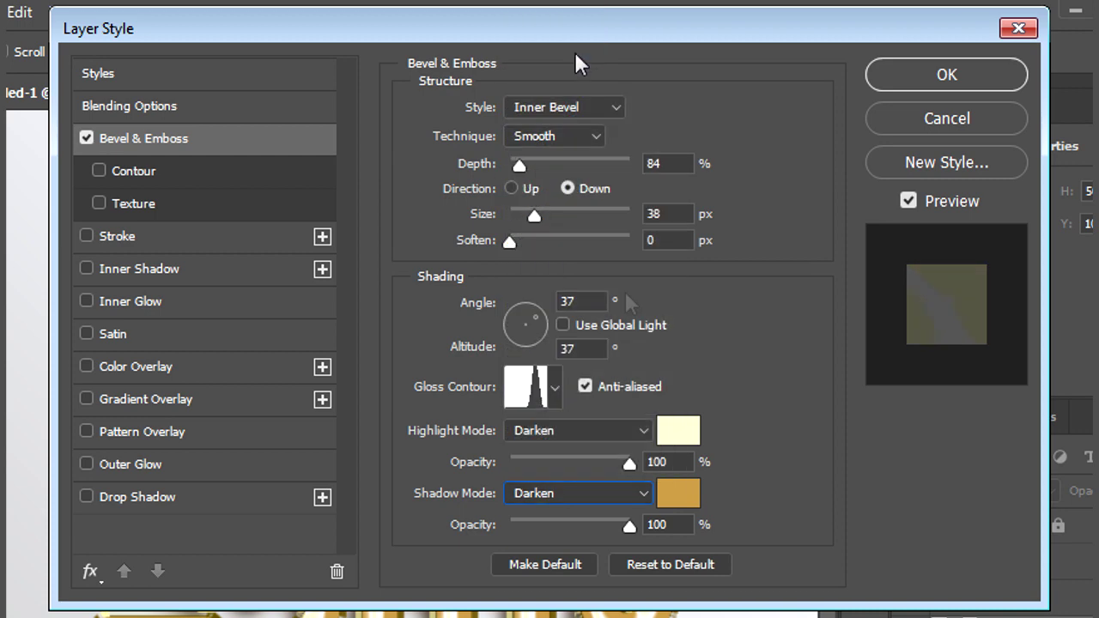
Step: Set highlight opacity to 83% with colour #211300, and shadow opacity to 0% with #524200
click(678, 463)
text(83)
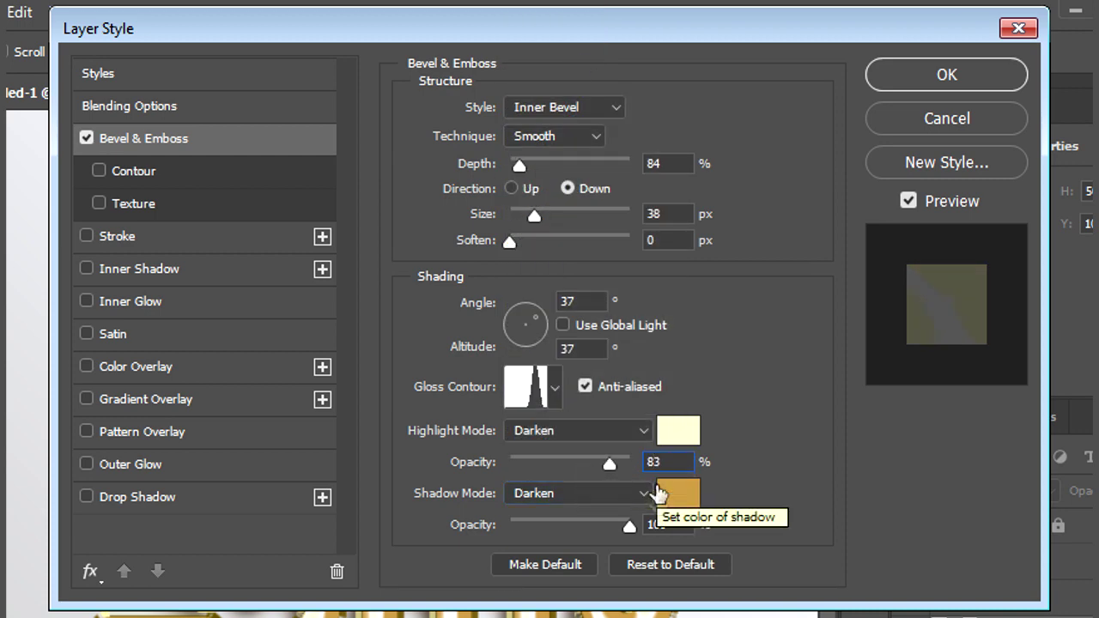
drag(631, 525, 510, 525)
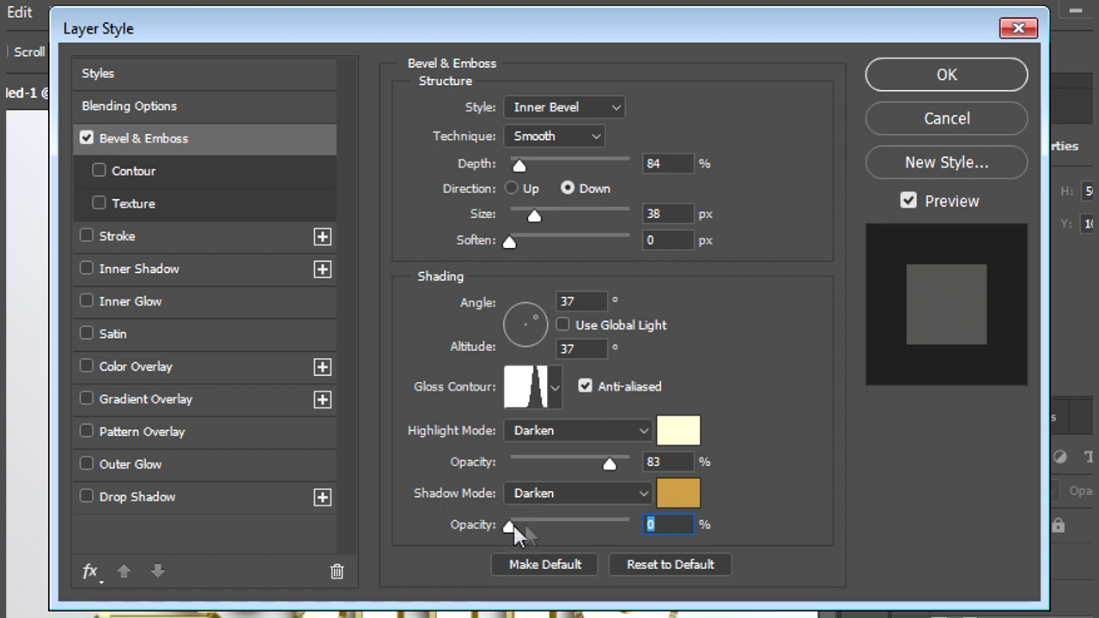
click(692, 432)
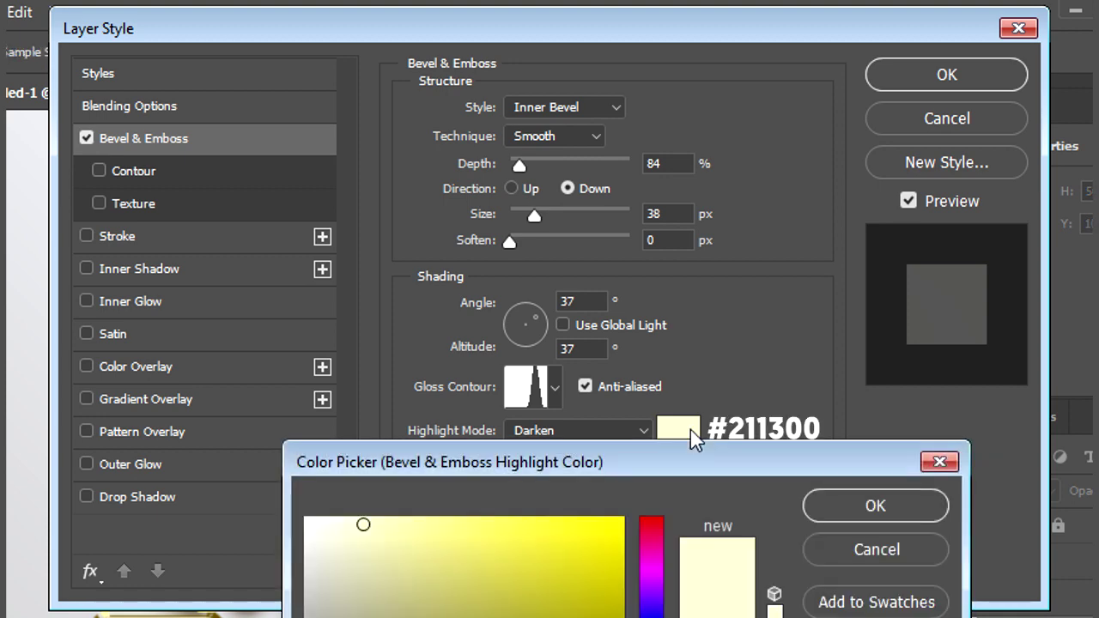
text(211300)
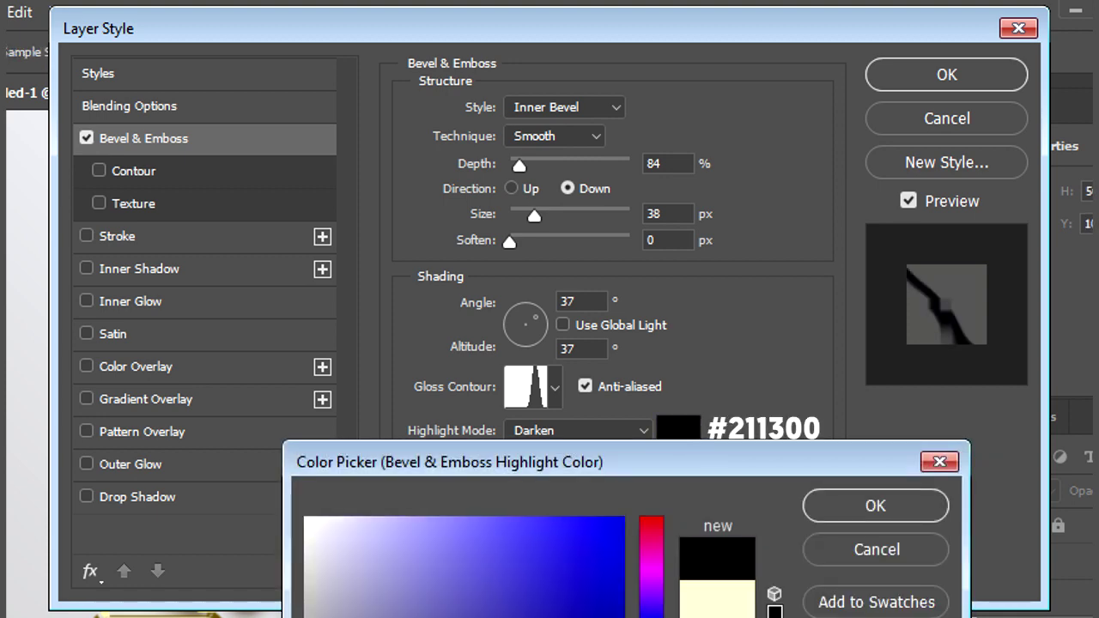
text(0)
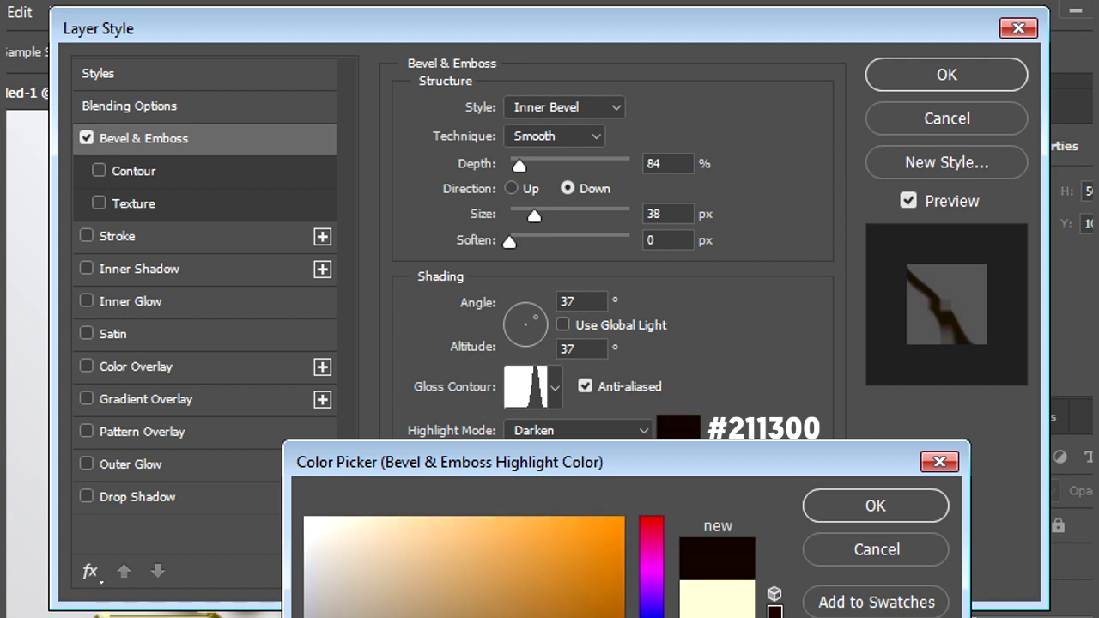
click(822, 510)
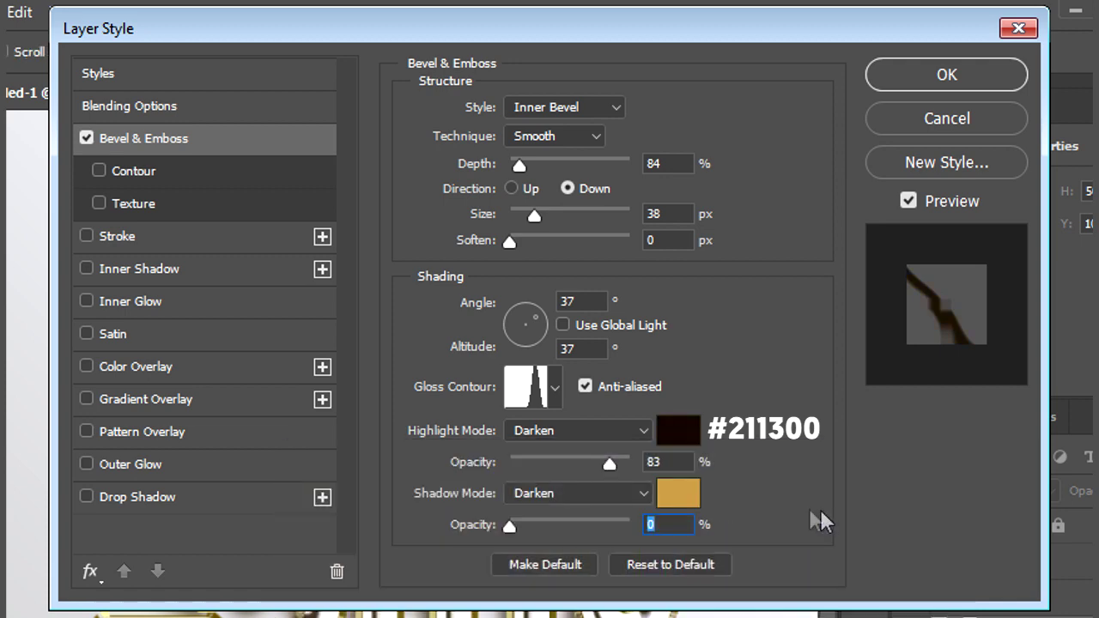
click(689, 495)
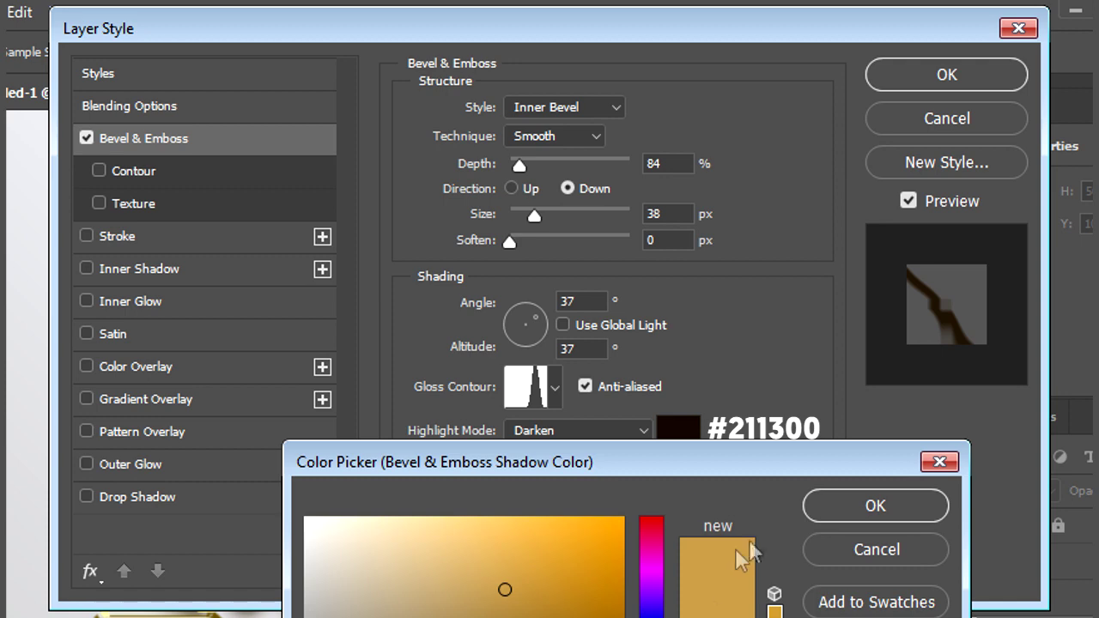
text(4a)
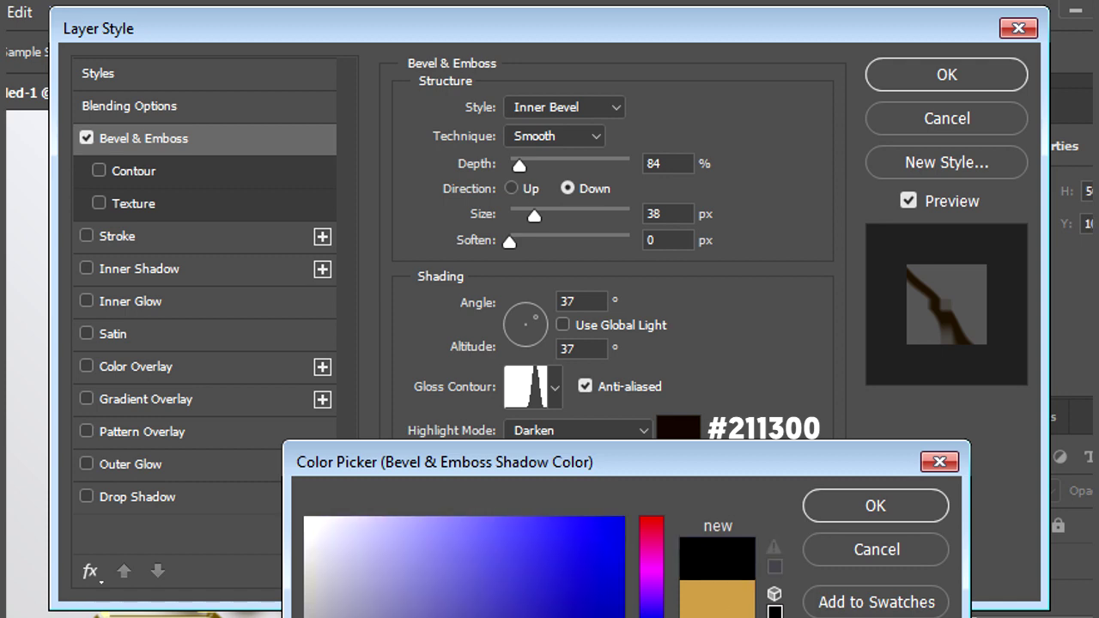
text(3c08)
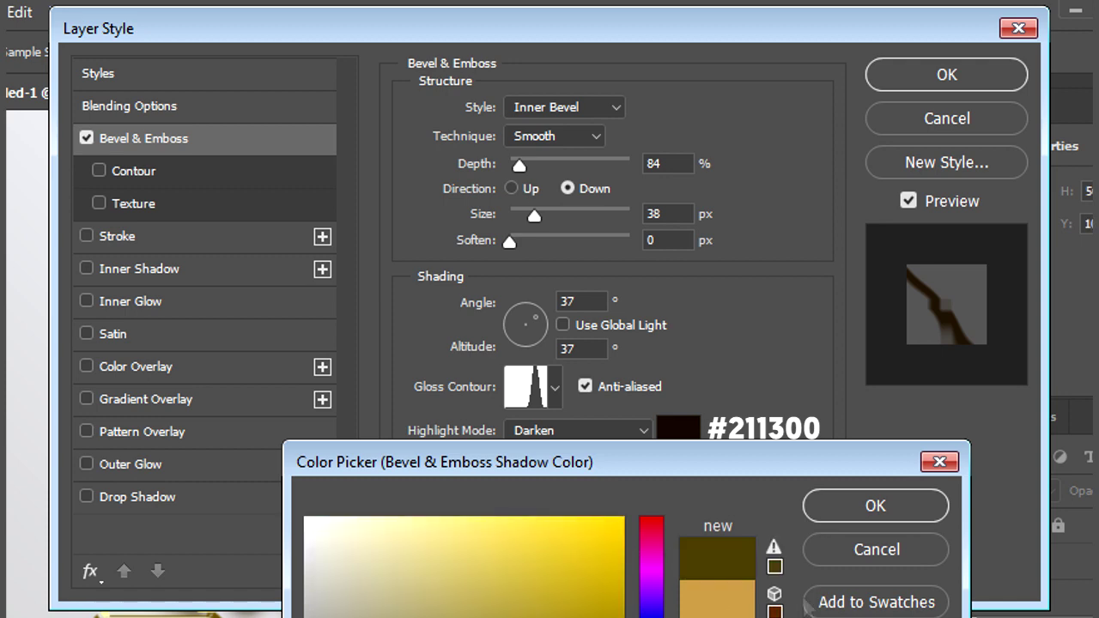
click(828, 508)
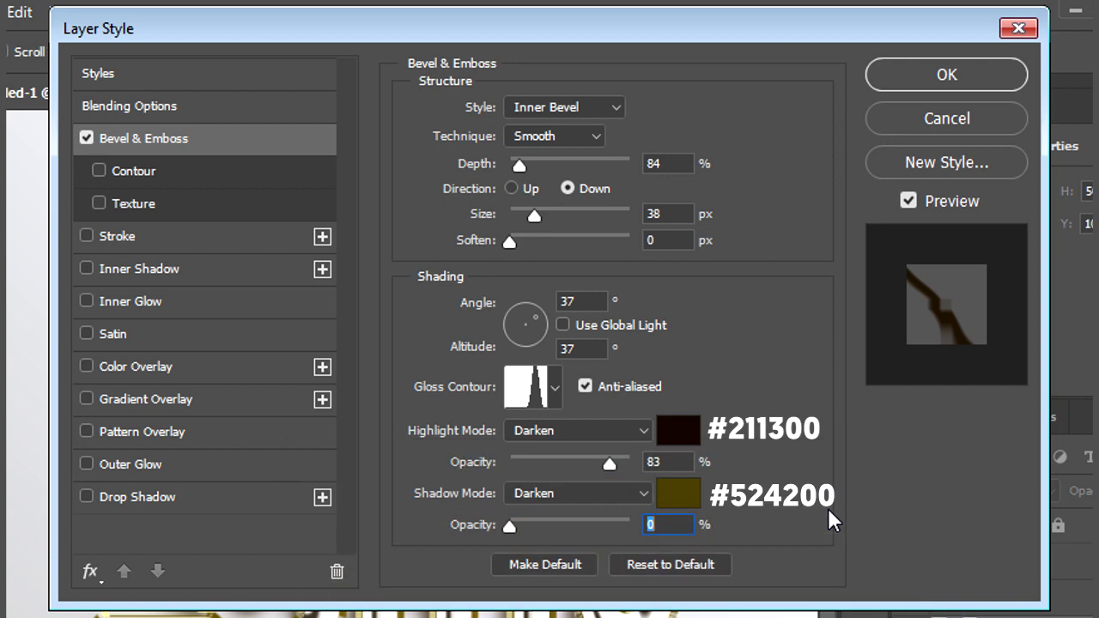
click(251, 176)
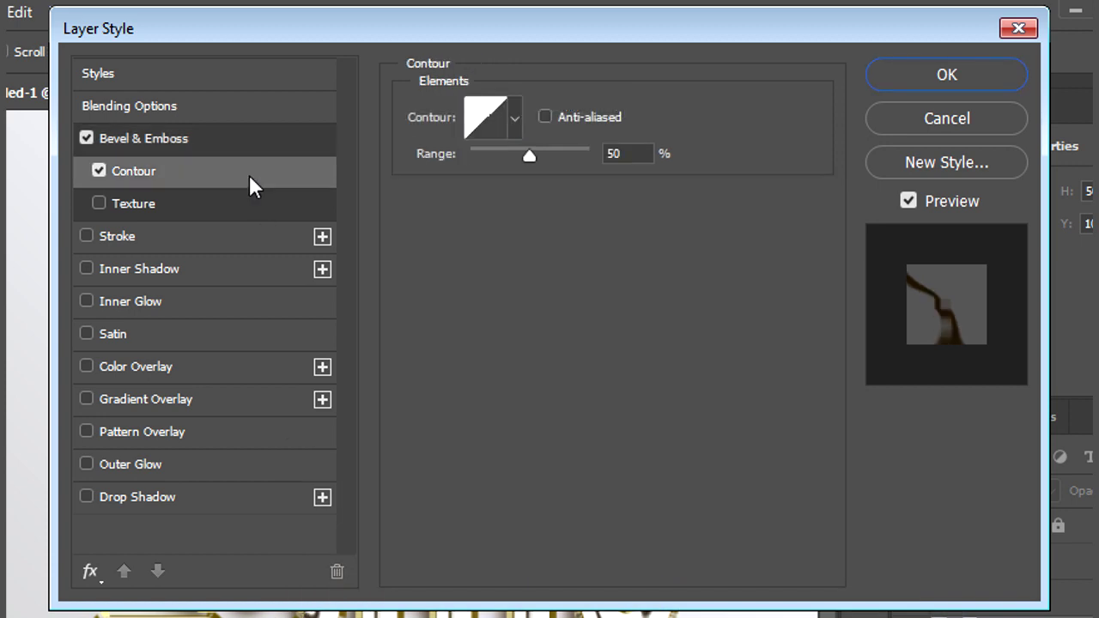
Step: Set the bevel contour range to 25% with a rounded contour preset
click(625, 154)
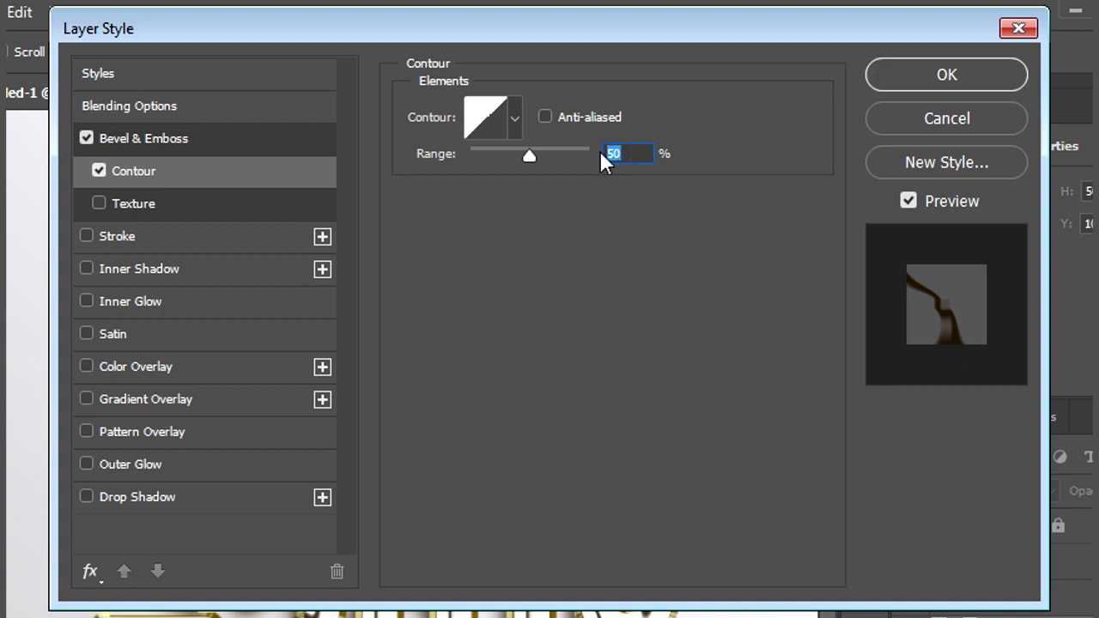
text(25)
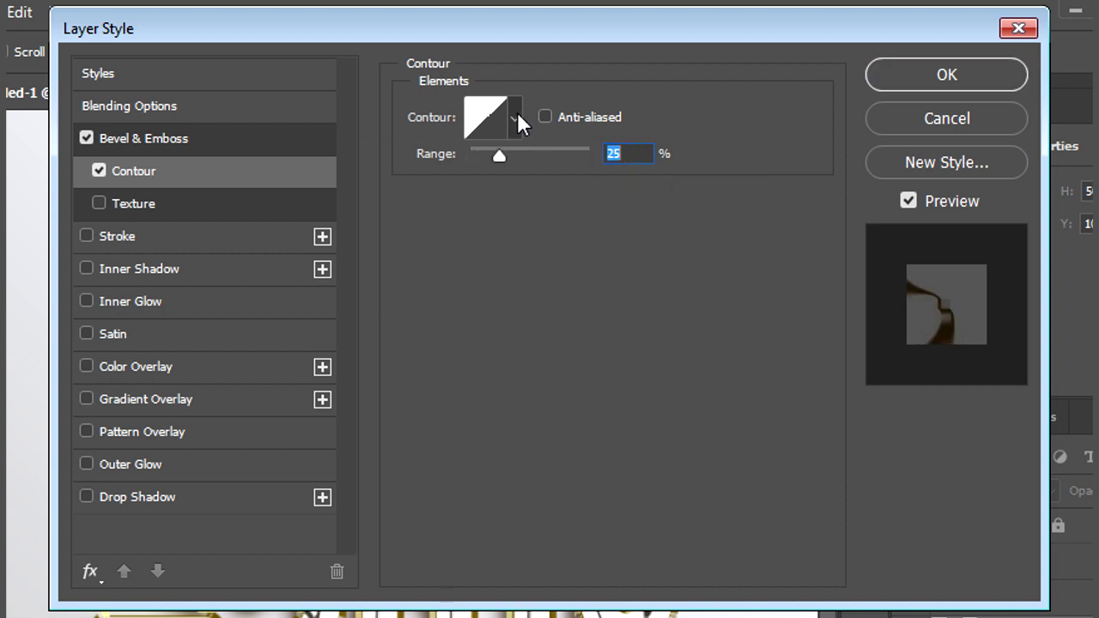
click(517, 117)
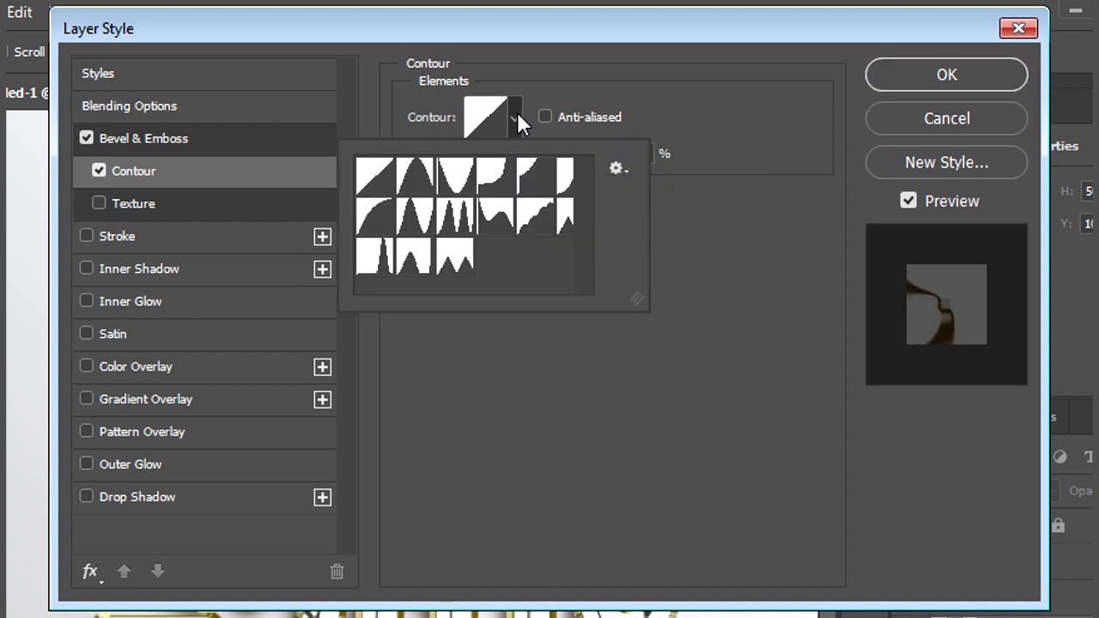
click(376, 216)
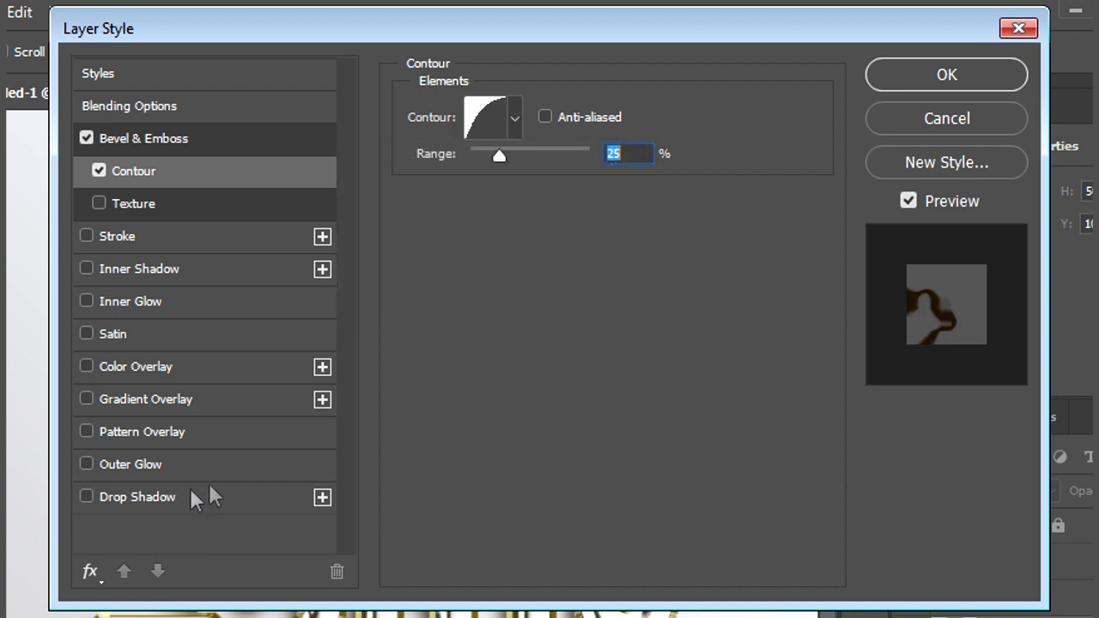
Step: Add a black drop shadow at 16% opacity, 19 px distance, spread 5, size 16, and apply
click(176, 497)
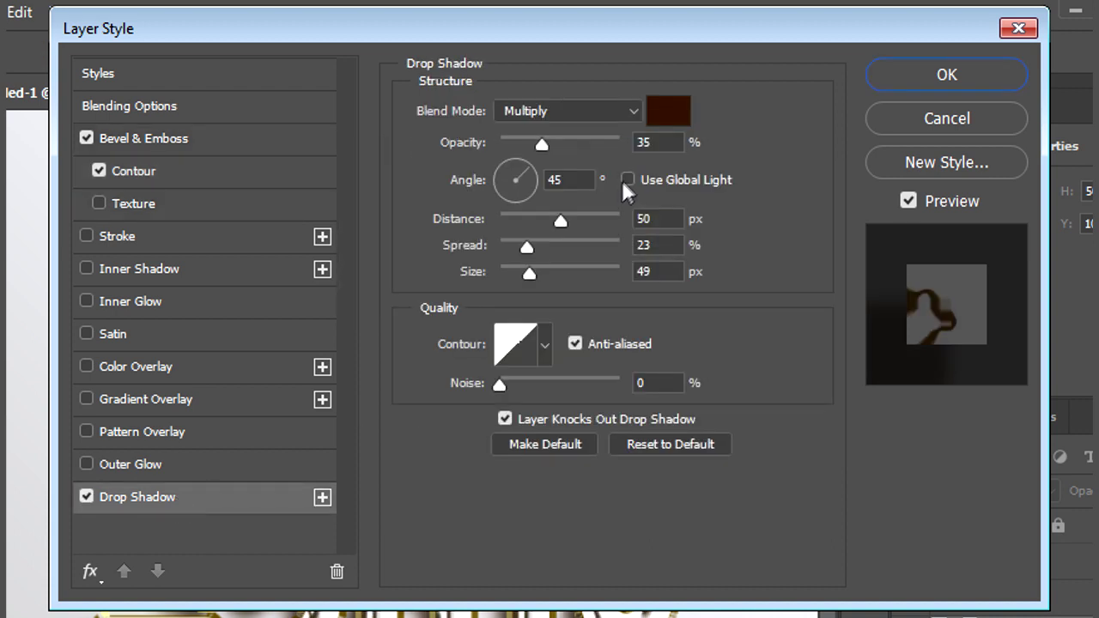
click(662, 116)
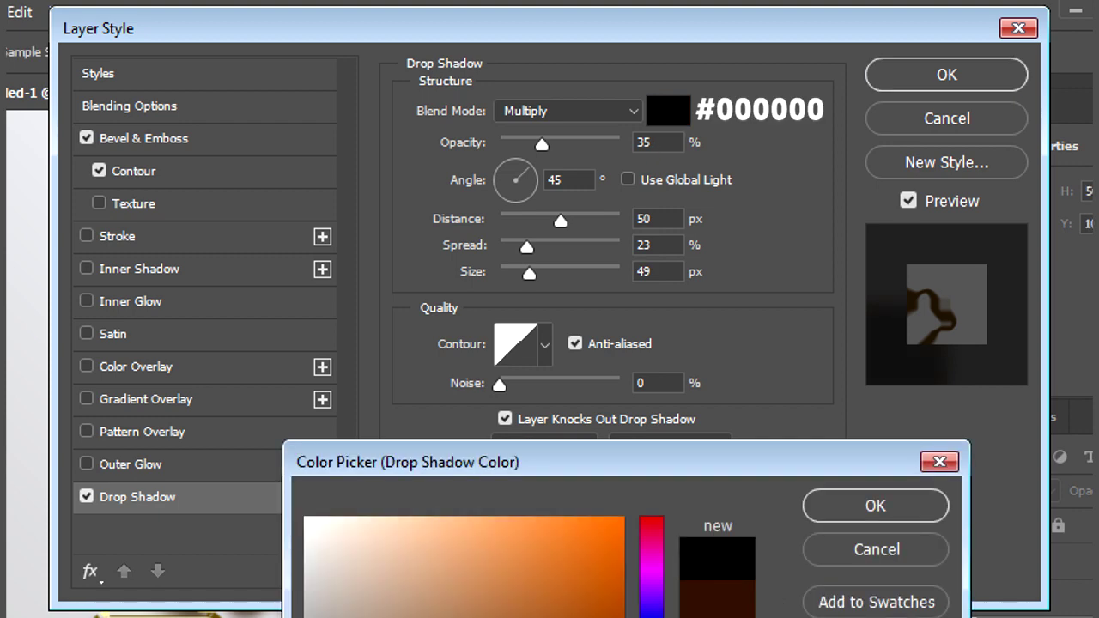
click(857, 505)
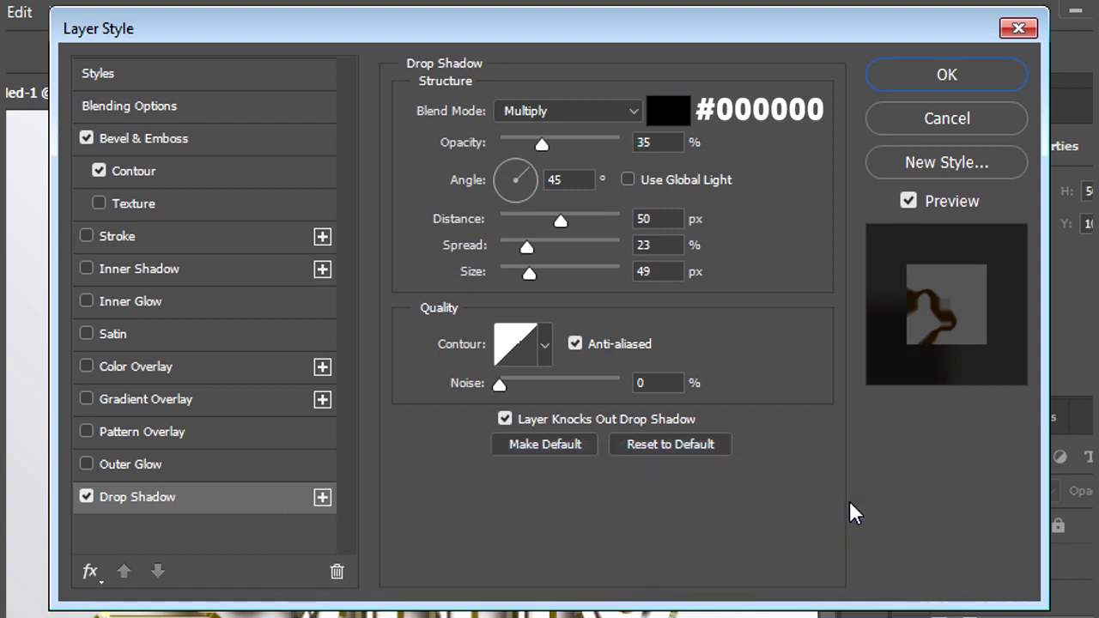
text(16)
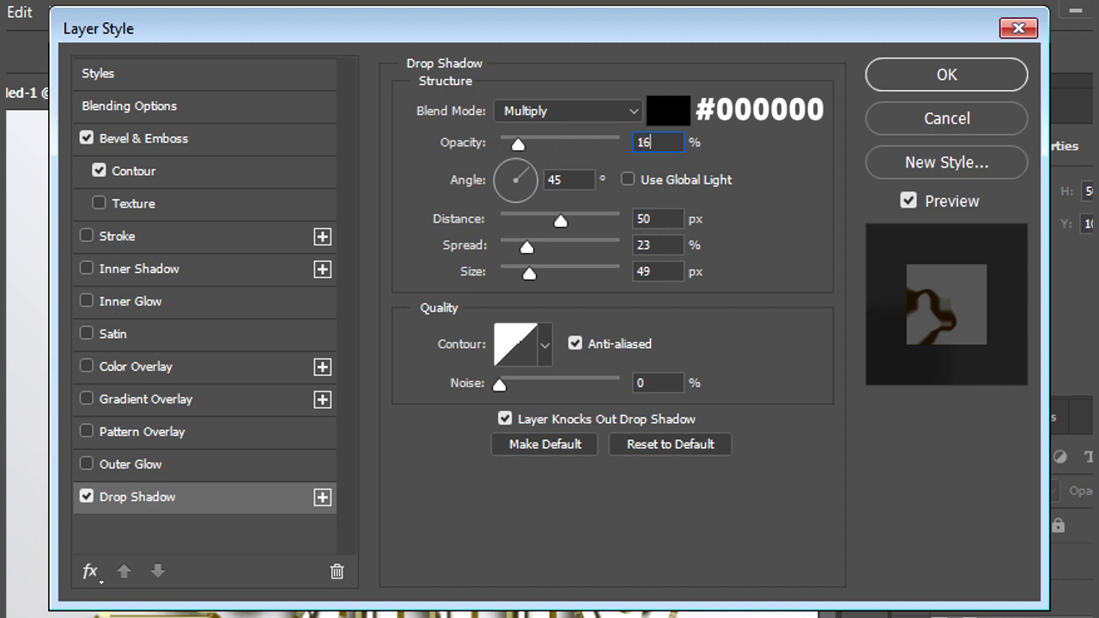
key(Tab)
key(Tab)
text(19)
key(Tab)
text(5)
key(Tab)
text(16)
key(Return)
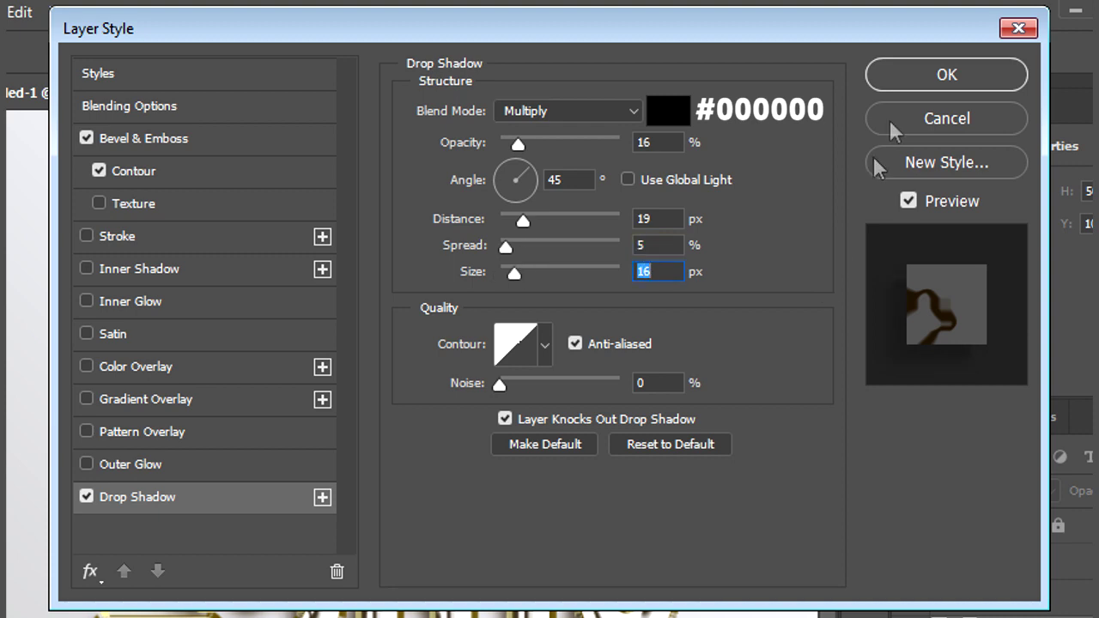
click(913, 72)
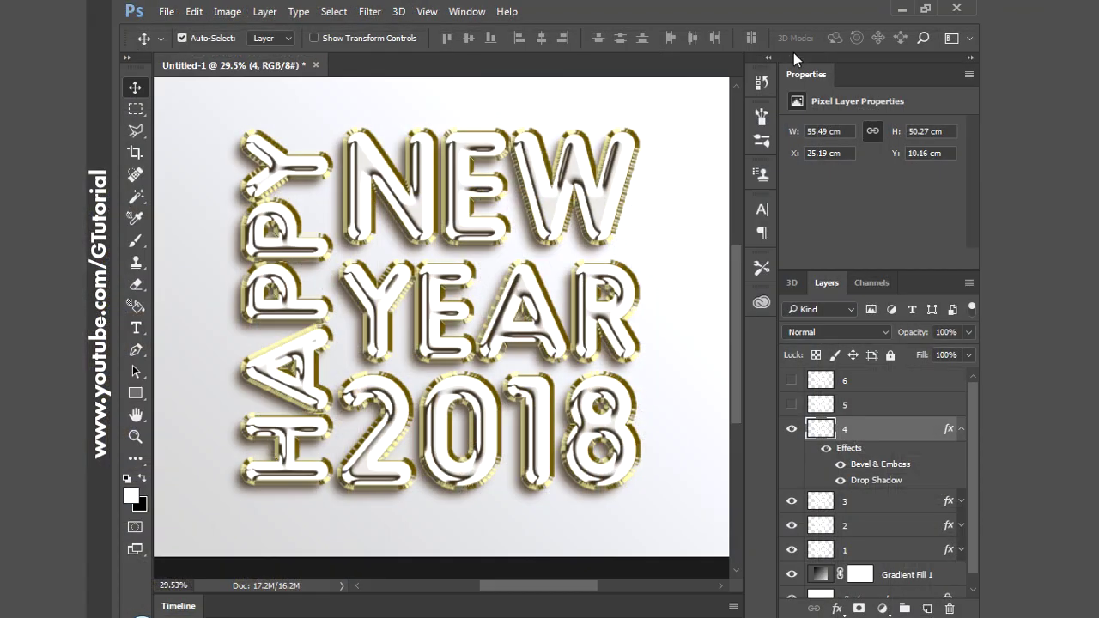
Step: Reduce layer 4's fill to 0% so only its gold effects remain
click(962, 432)
click(859, 408)
click(795, 405)
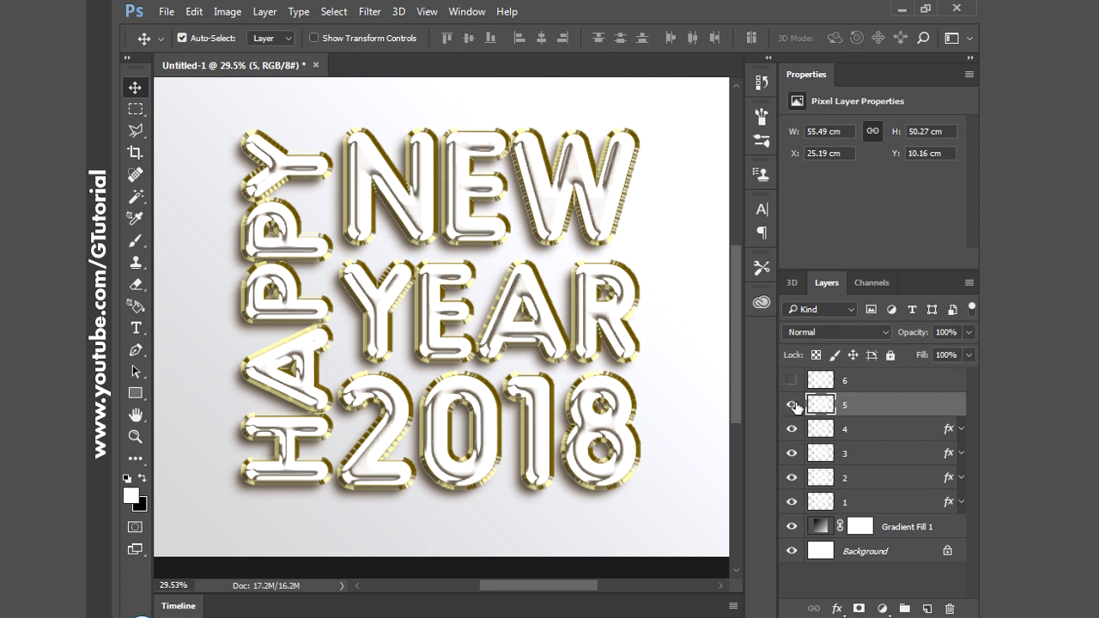
click(884, 440)
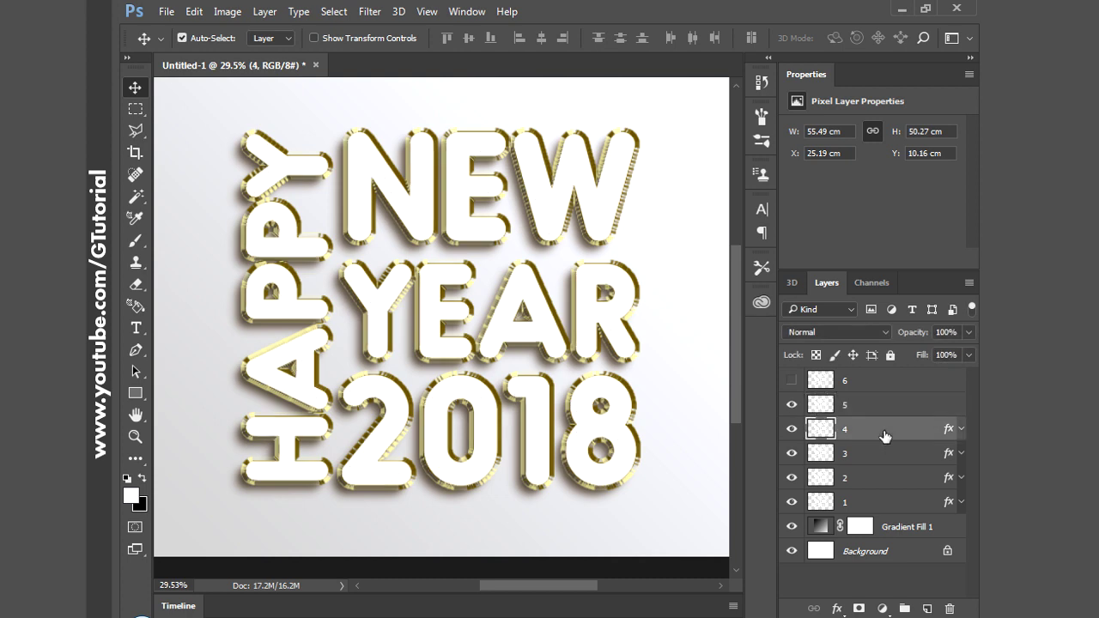
click(792, 404)
click(969, 355)
drag(967, 373, 880, 373)
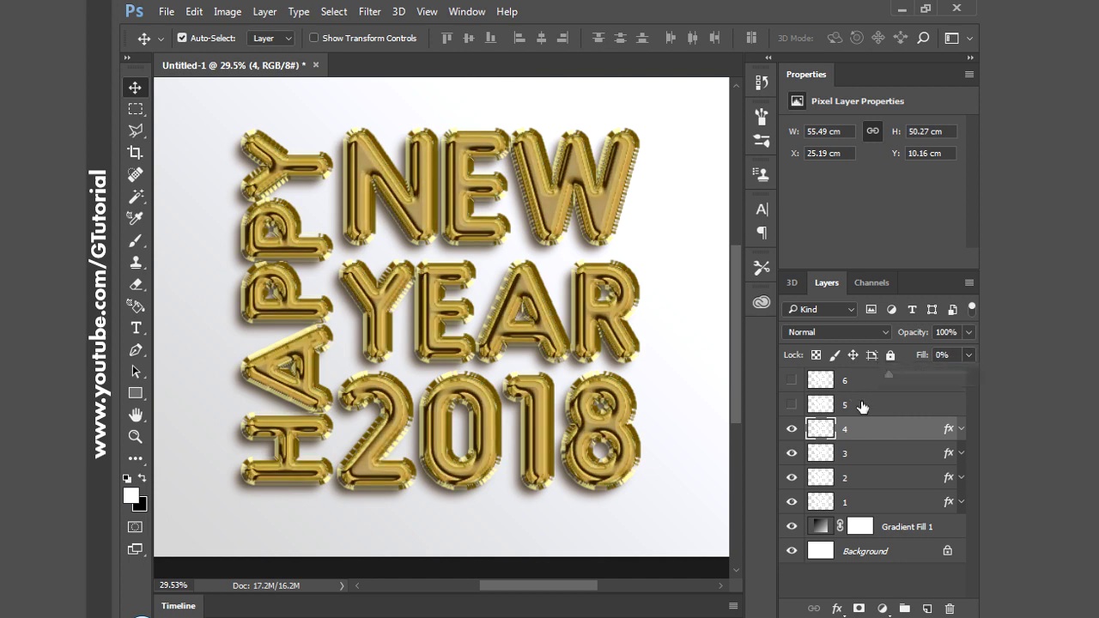
Step: Select layer 5 and make it visible again
click(863, 407)
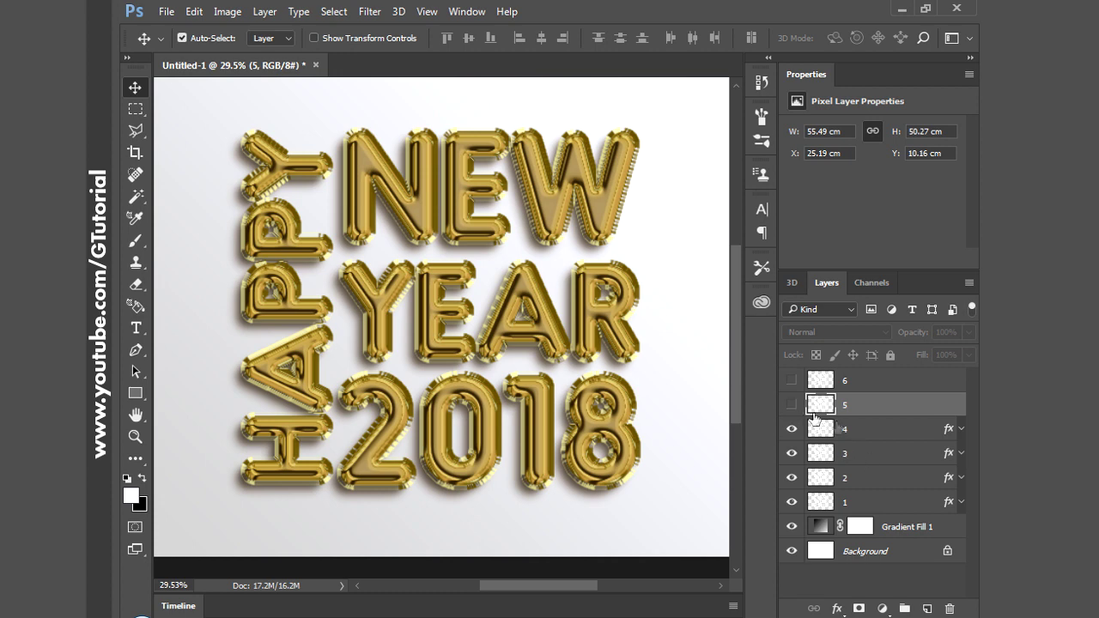
click(792, 406)
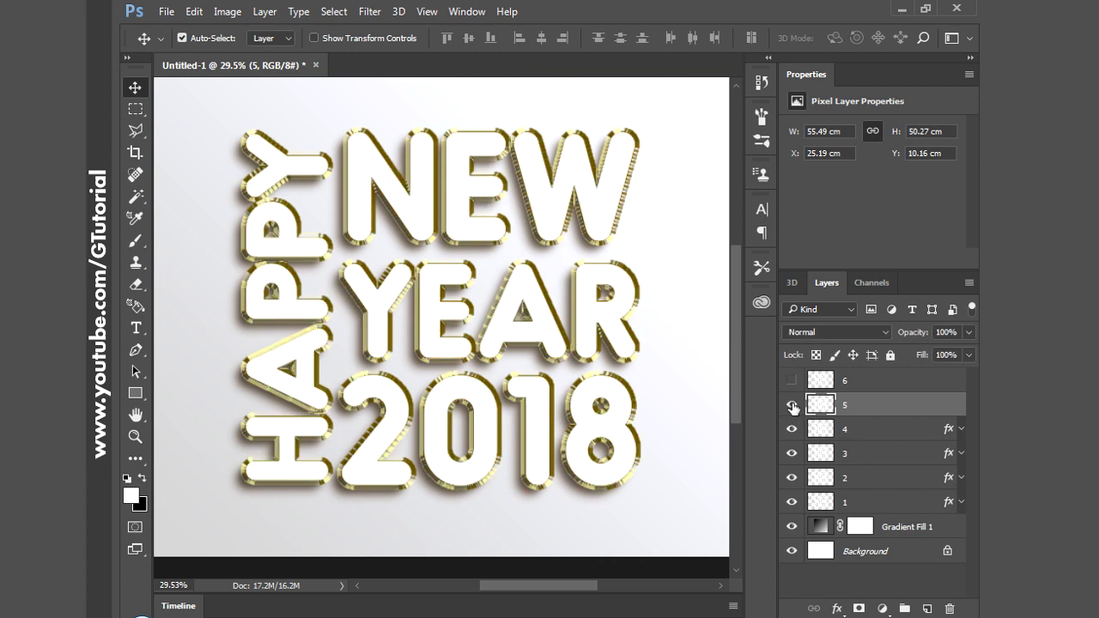
right_click(863, 407)
Step: Enable an Inner Bevel on layer 5 with depth 188%, size 43 px, direction Up
click(587, 112)
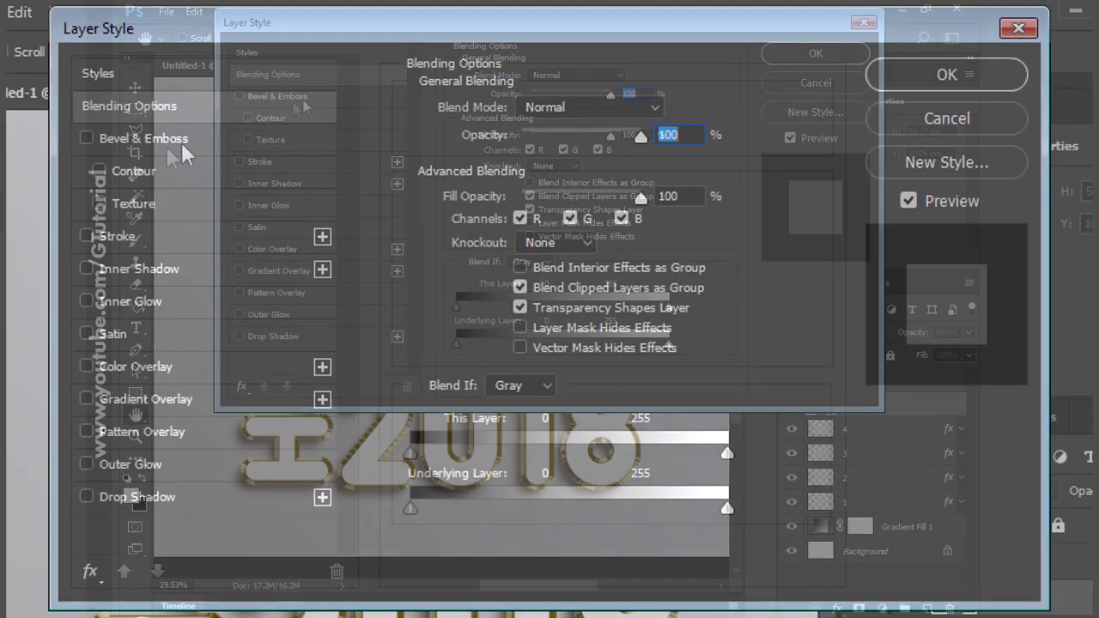
click(182, 142)
click(617, 106)
double_click(654, 163)
text(188)
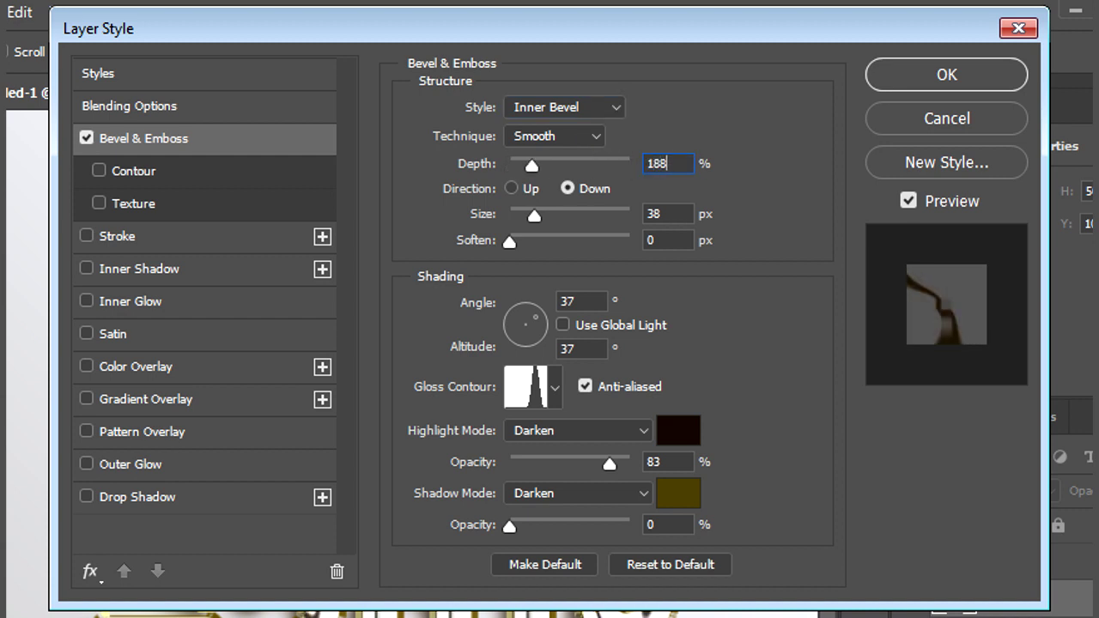
key(Tab)
text(43)
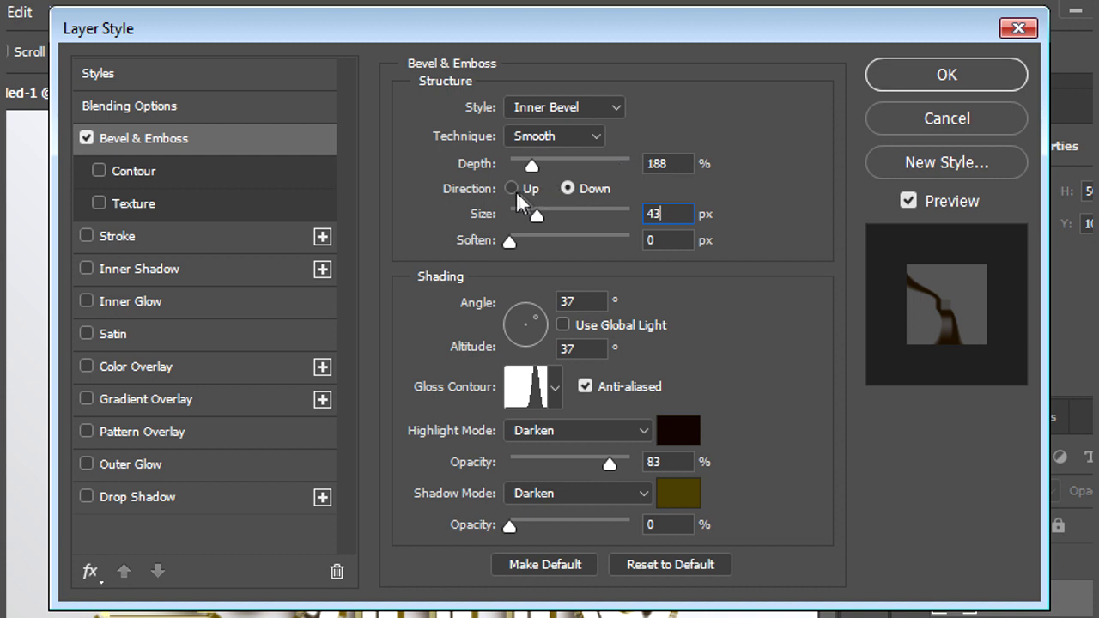
click(512, 189)
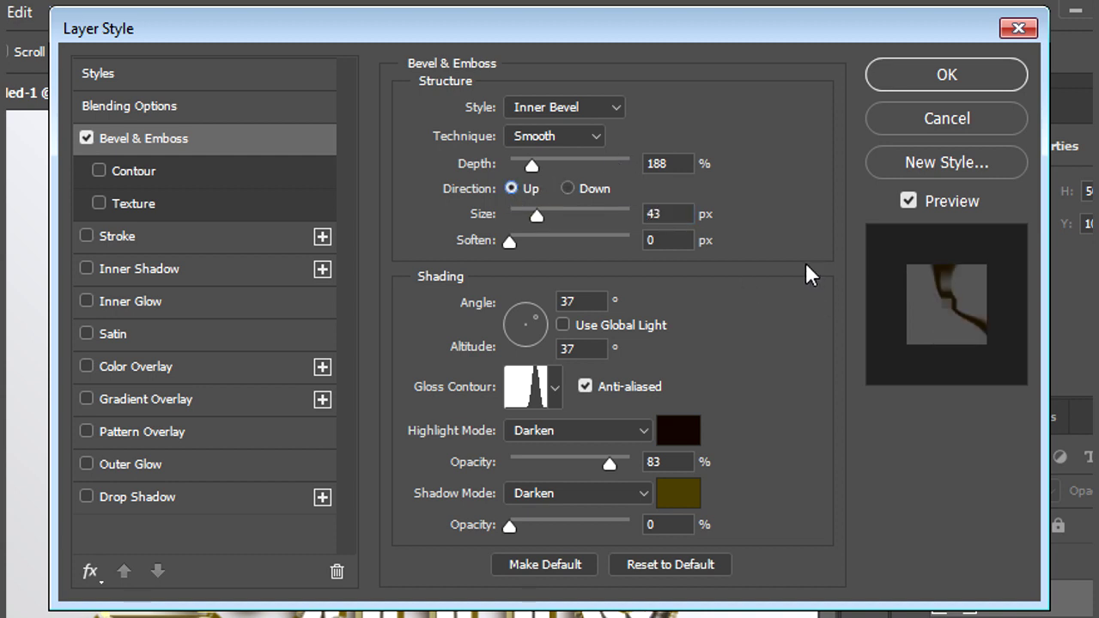
Step: Set lighting angle -31° and altitude 38°, a peaked gloss contour, and Overlay highlights
key(Tab)
click(571, 302)
text(-3)
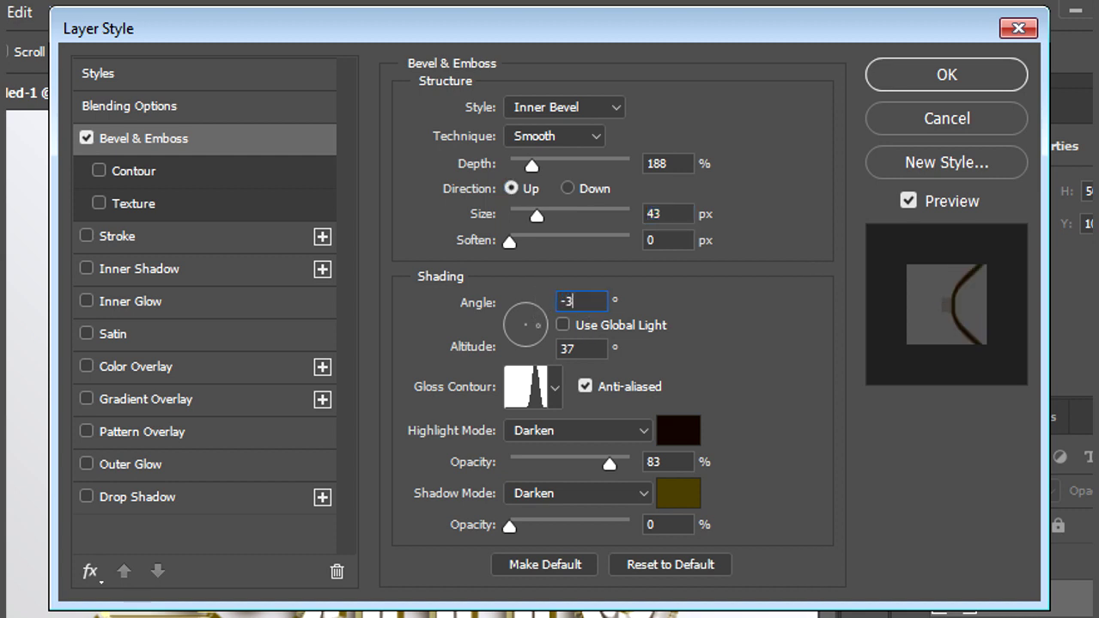
text(1)
key(Tab)
text(38)
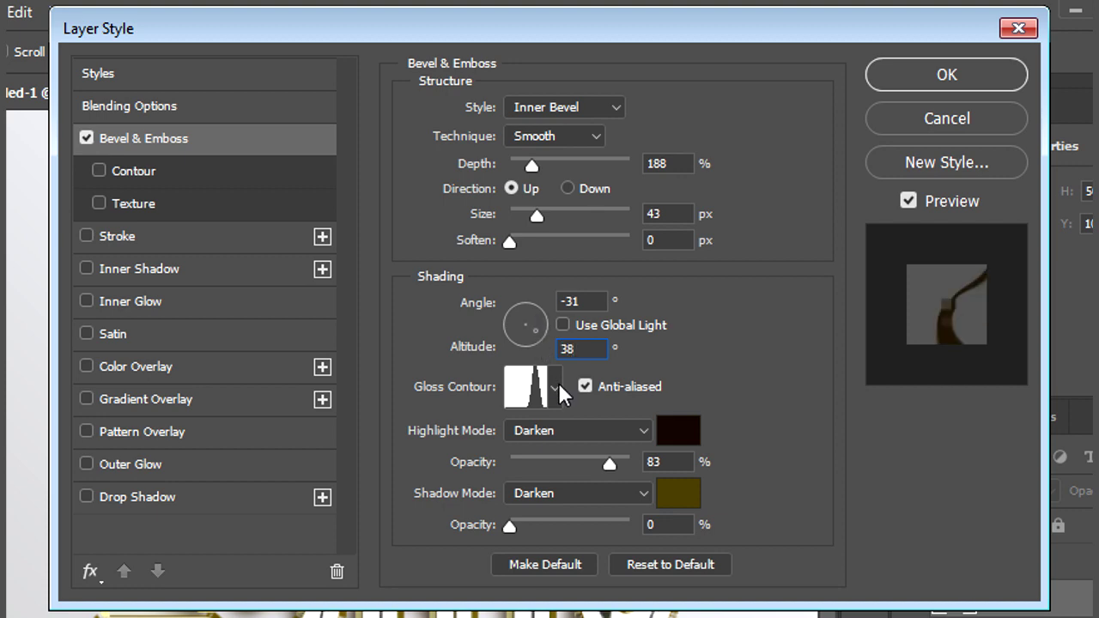
click(556, 383)
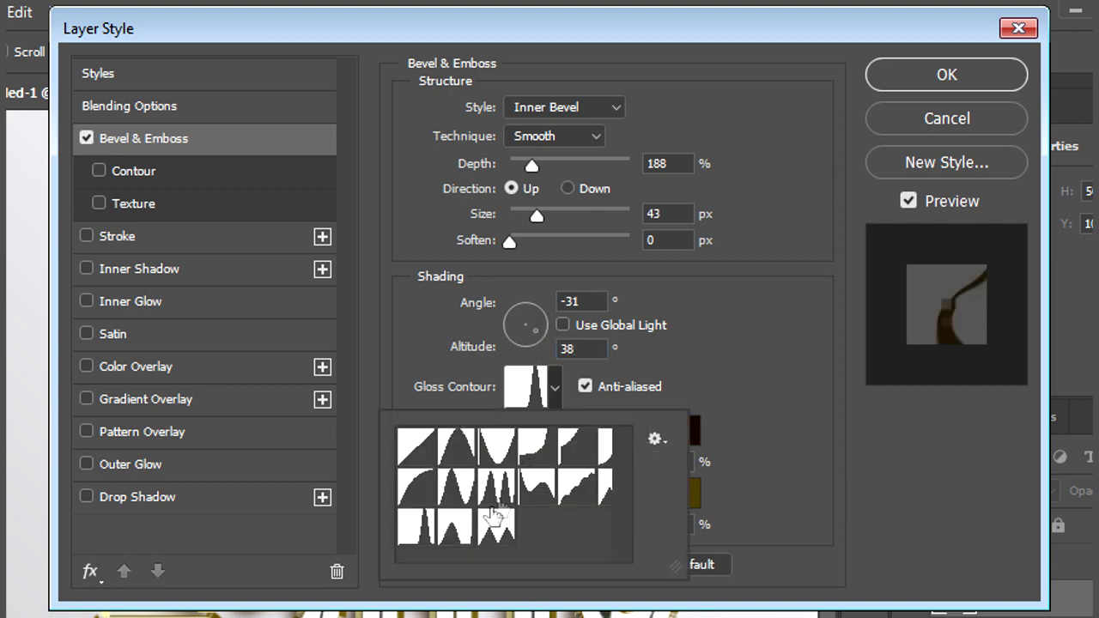
click(455, 525)
click(722, 350)
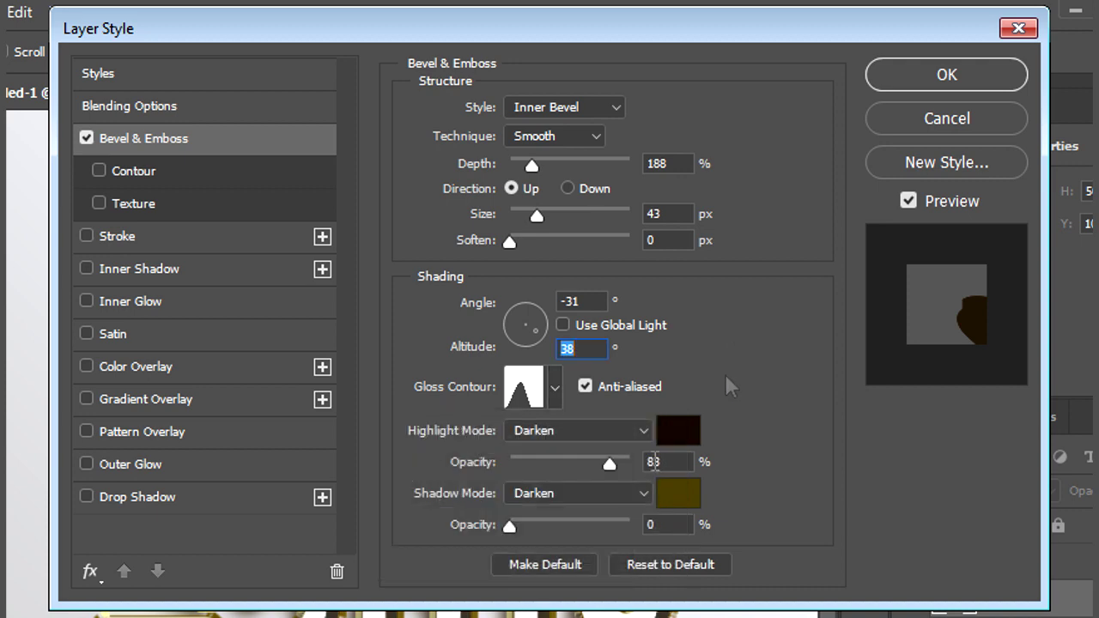
click(632, 434)
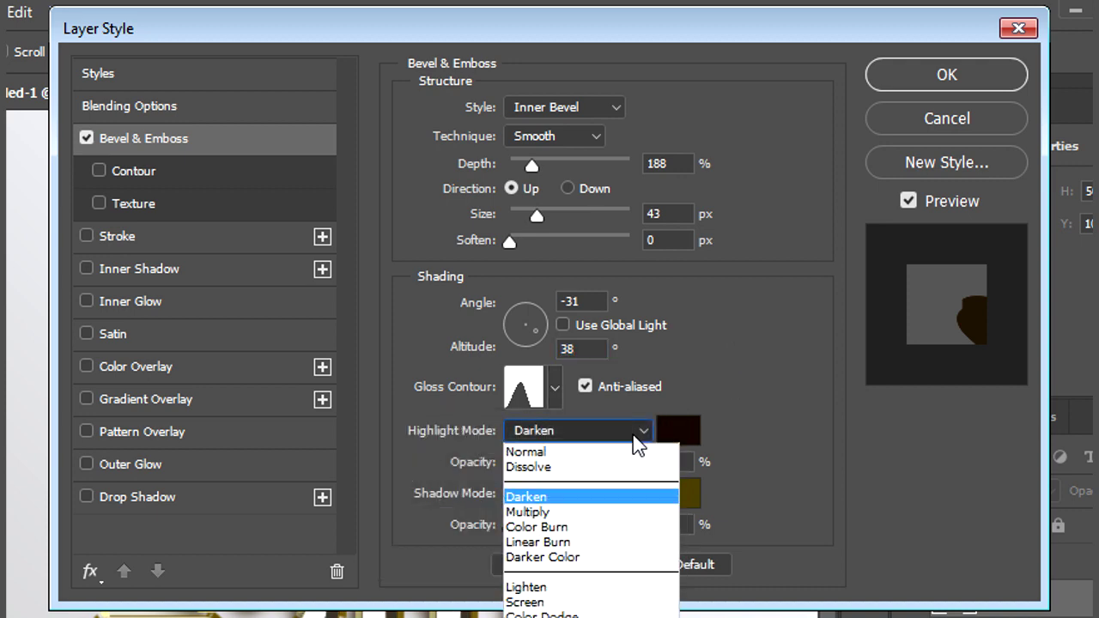
click(541, 608)
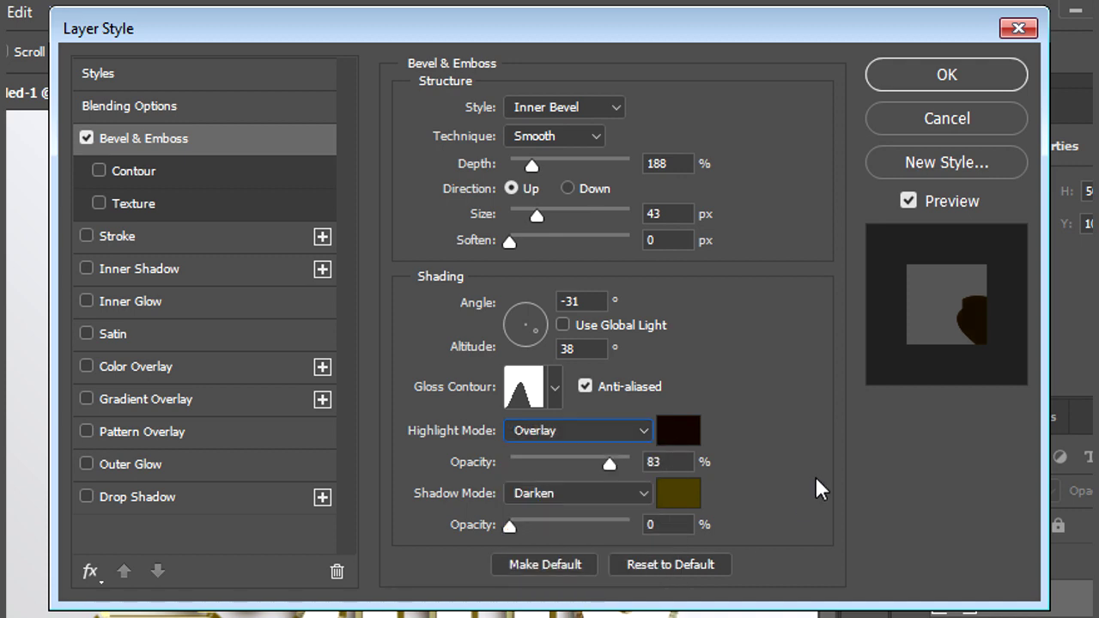
click(644, 495)
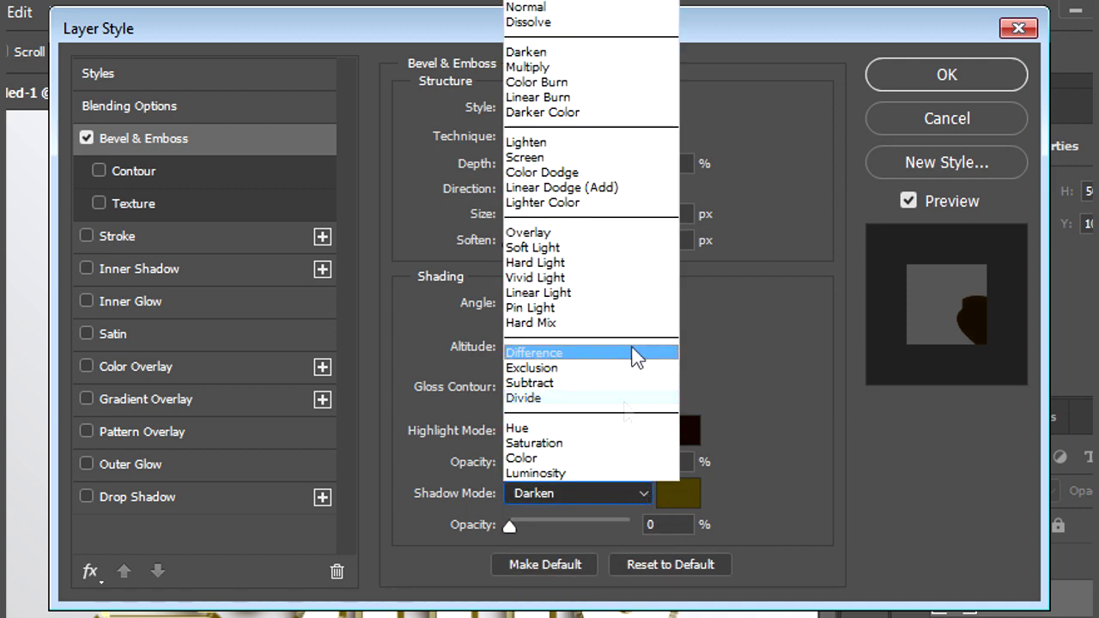
Step: Set the shadow mode to Overlay, highlight colour #fcfadb and shadow colour #d7b53f
click(597, 234)
click(677, 429)
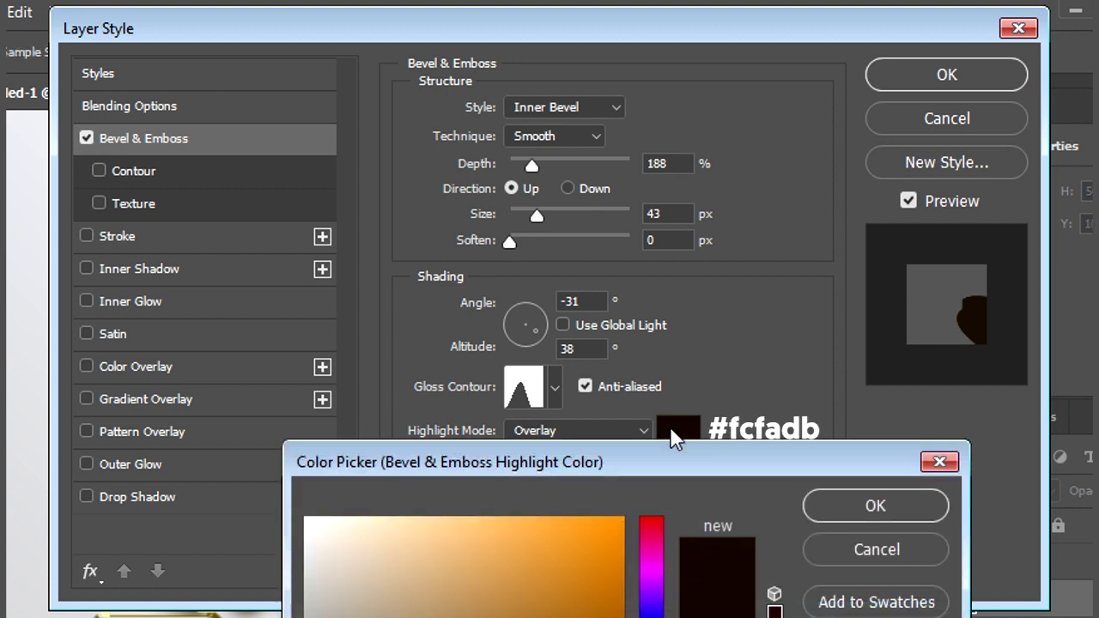
text(fc)
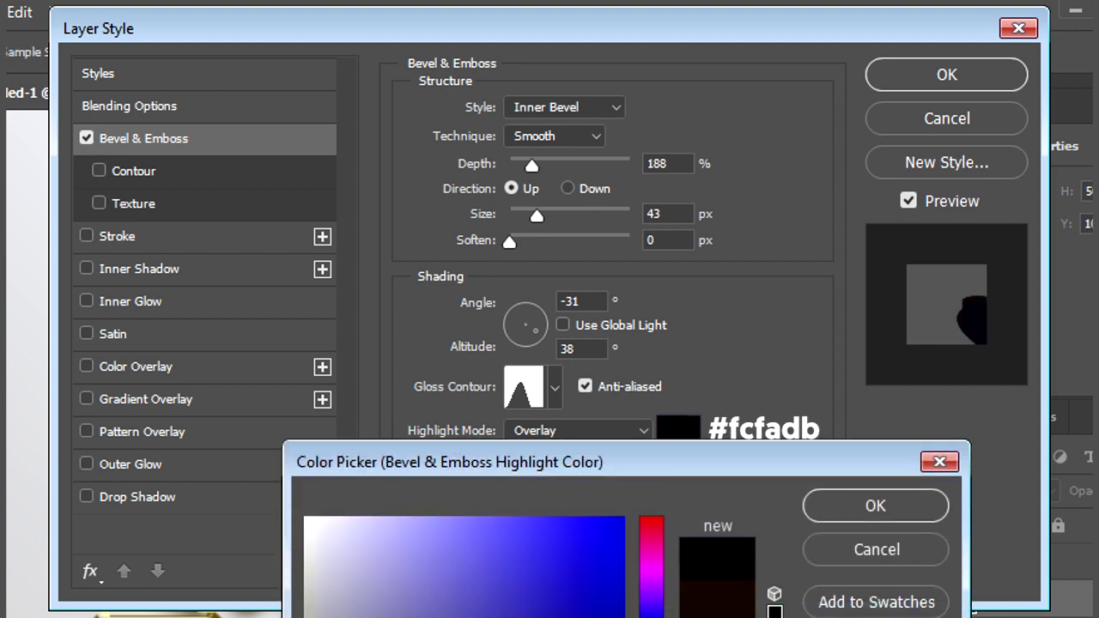
text(fadb)
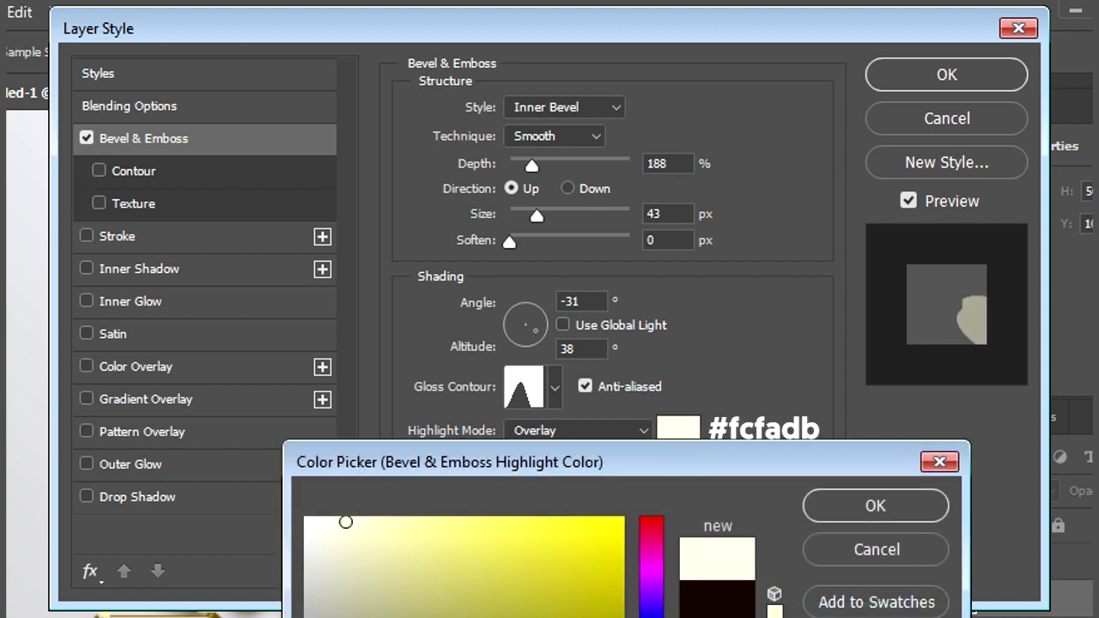
click(839, 514)
click(678, 491)
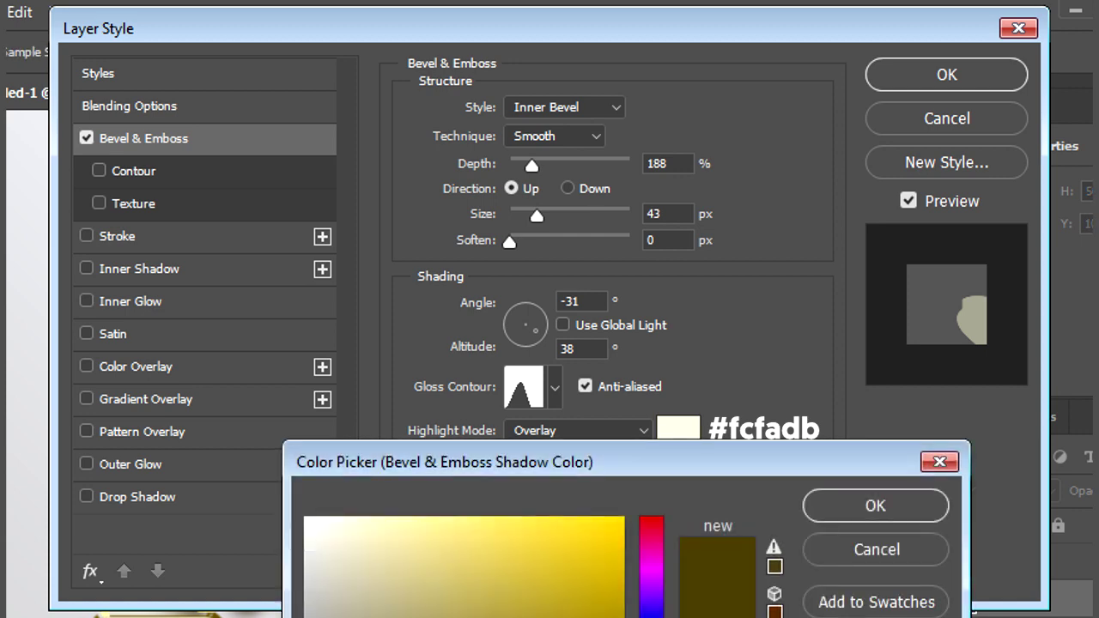
text(fcfade3c)
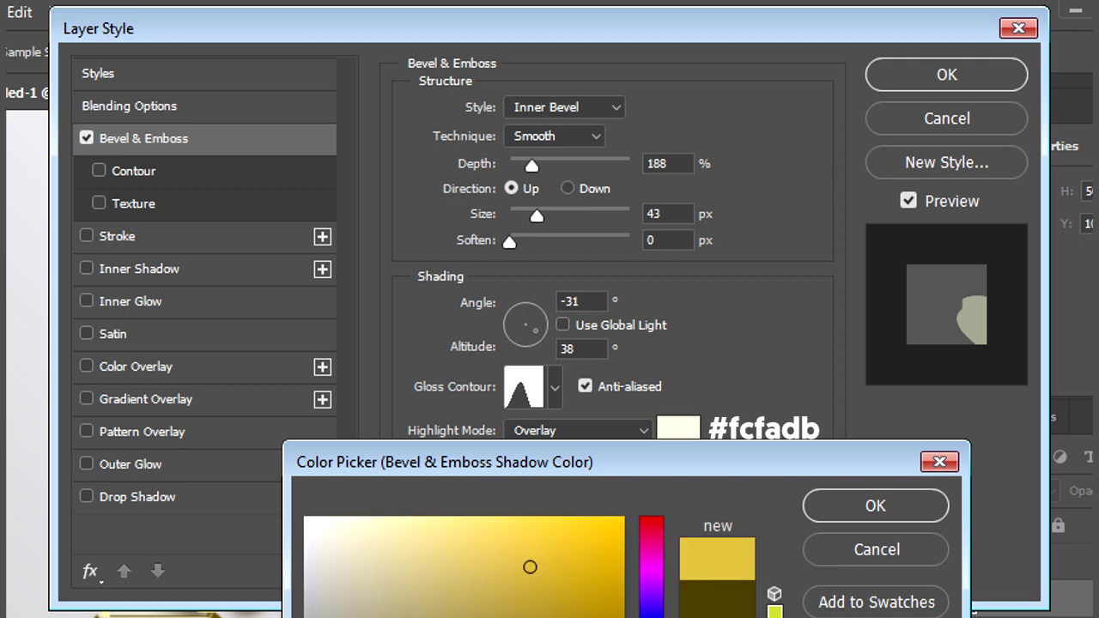
click(868, 506)
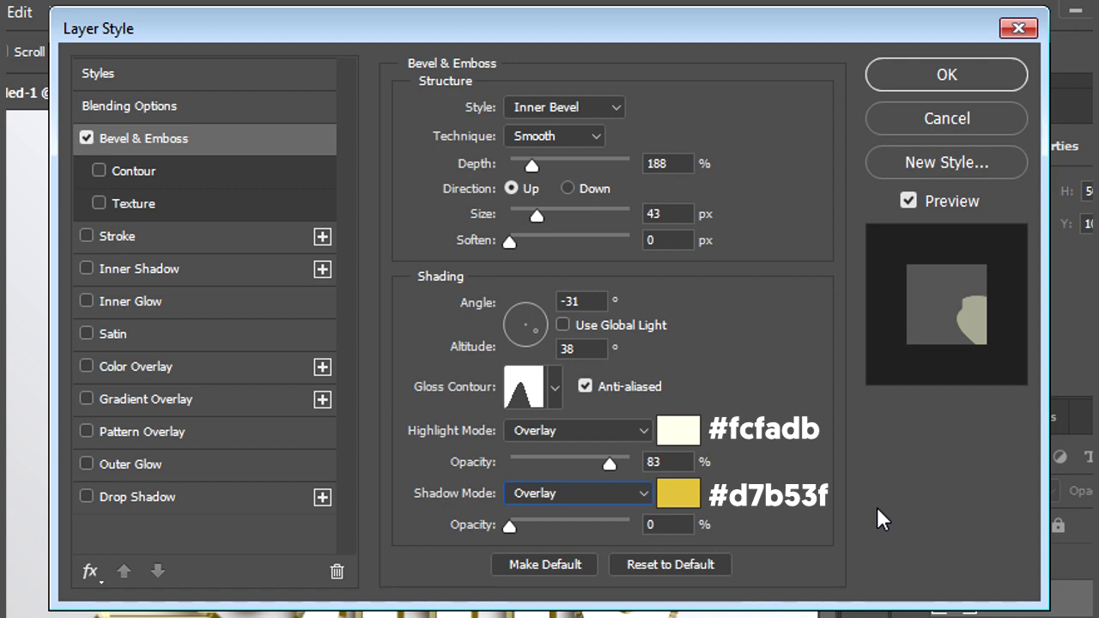
Step: Set highlight opacity to 100% and shadow opacity to 90%
drag(611, 462, 639, 465)
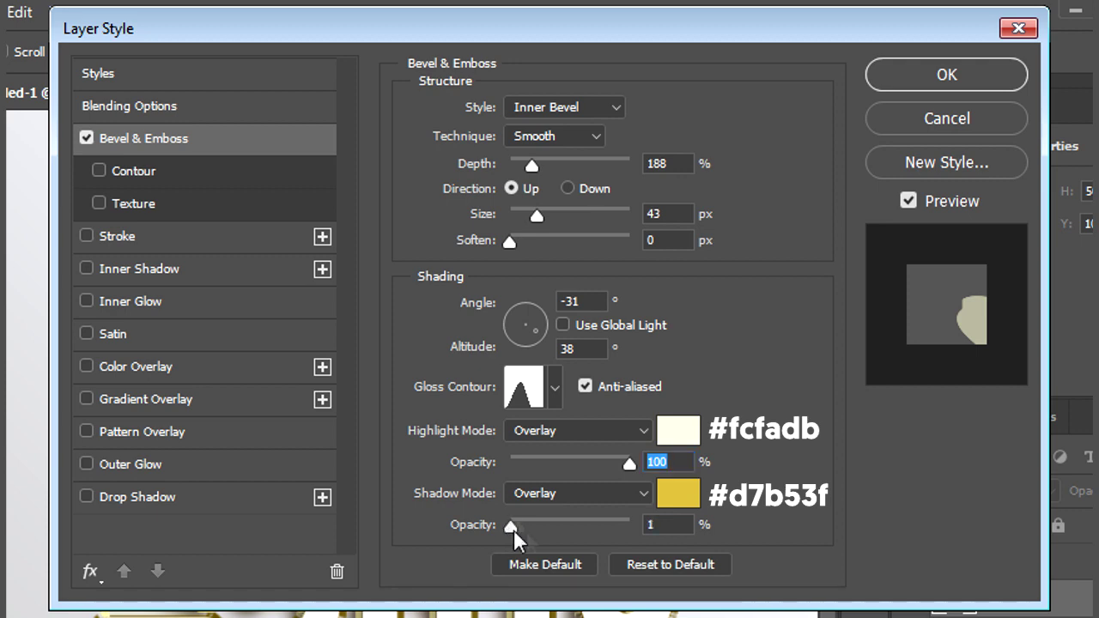
drag(514, 530, 616, 537)
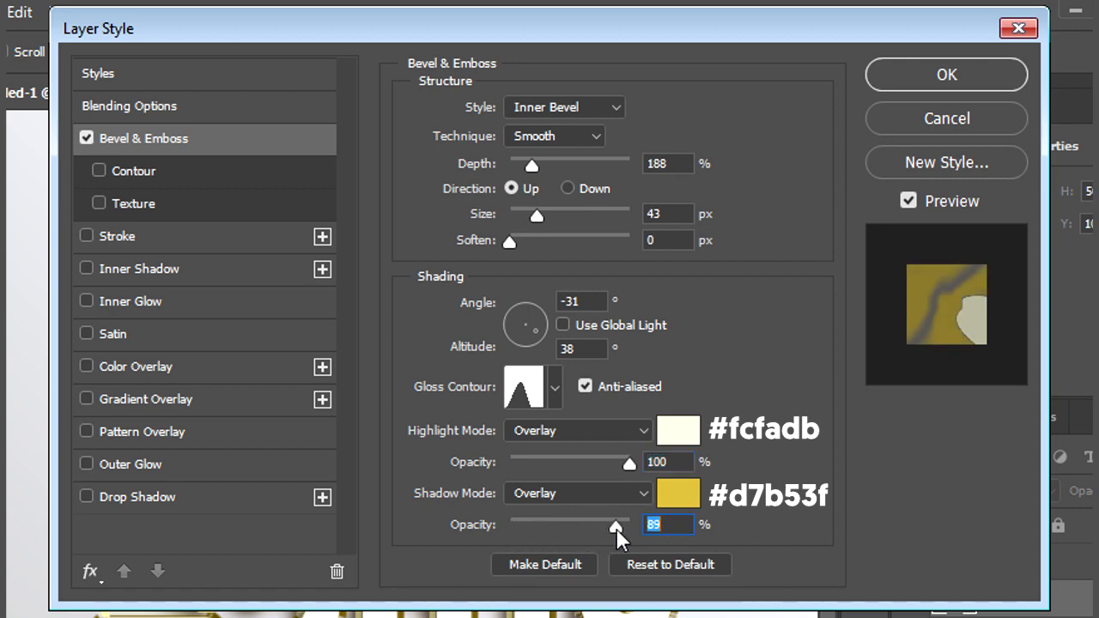
text(92)
key(BackSpace)
text(0)
key(Return)
click(202, 269)
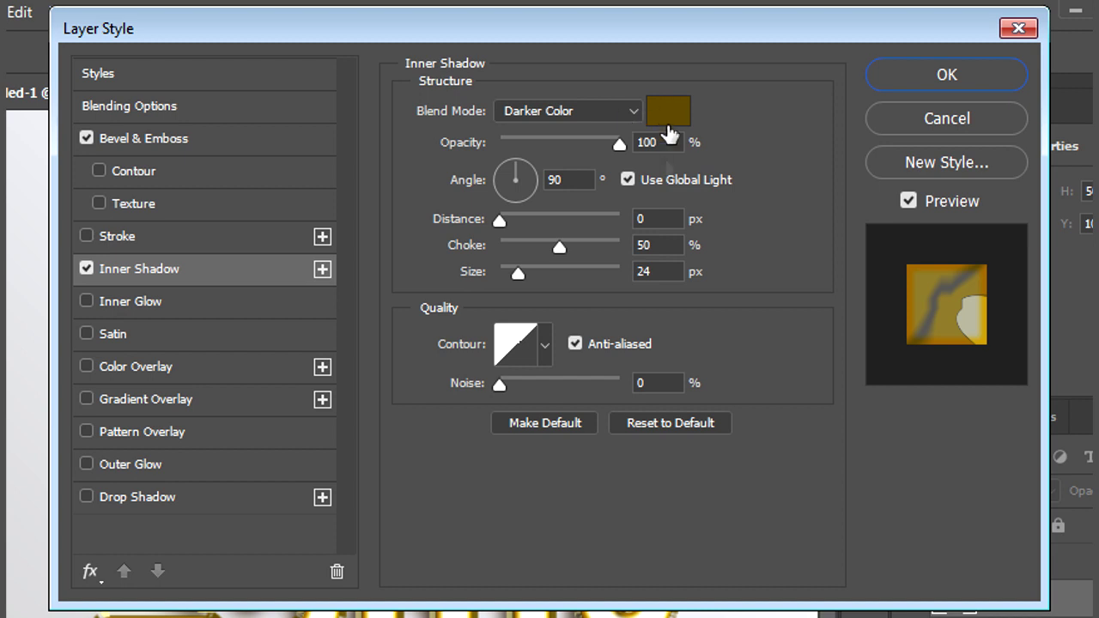
Step: Add a #6a5102 inner shadow with angle 172°, choke 46%, size 43 px, and apply the style
click(574, 180)
text(172)
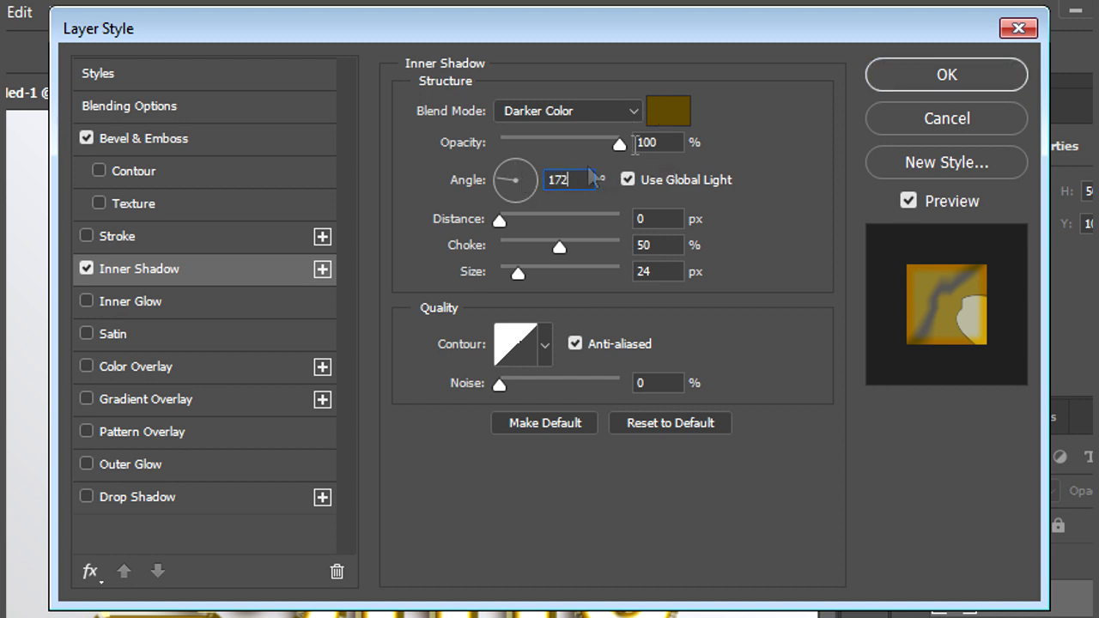
click(679, 125)
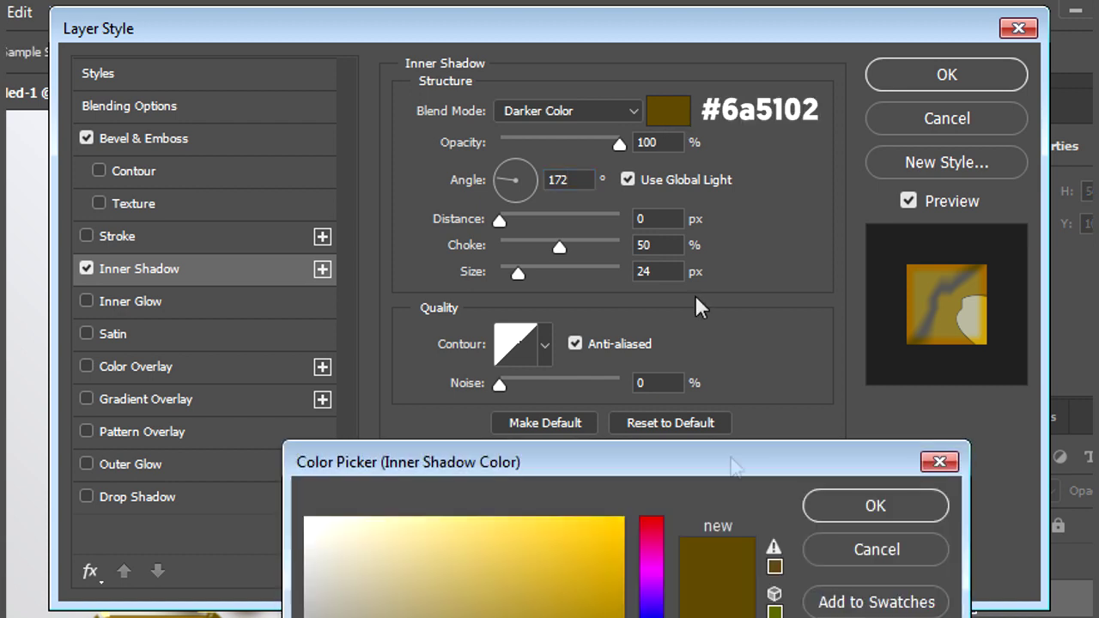
key(shift+Down)
key(shift+Down)
key(shift+Down)
key(shift+Down)
key(shift+Down)
key(shift+Down)
key(shift+Down)
click(858, 513)
double_click(661, 246)
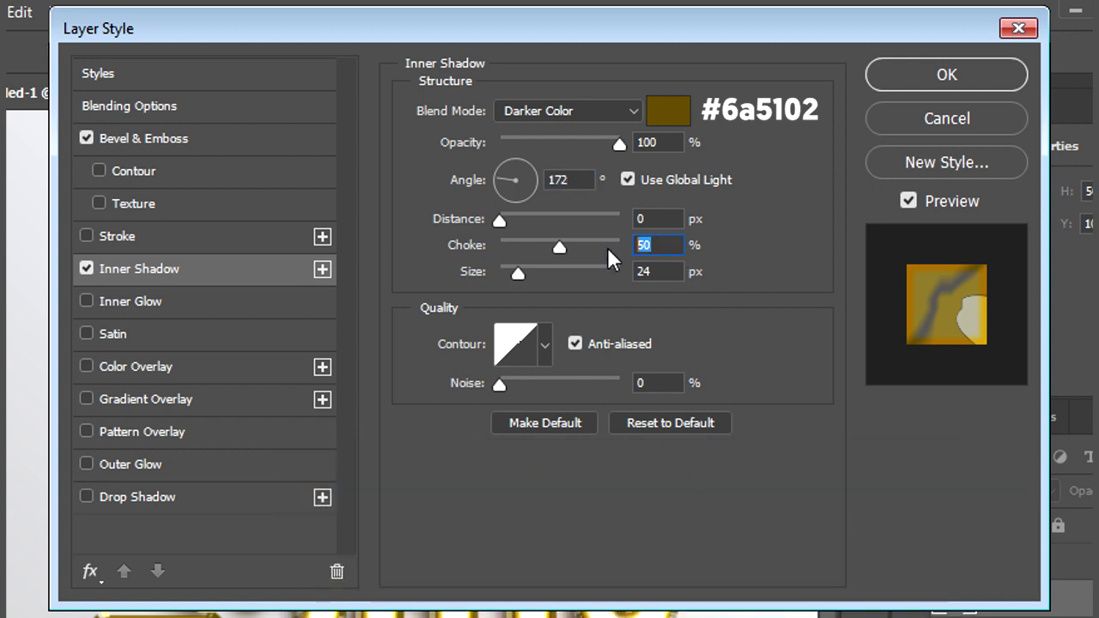
text(46)
key(Tab)
text(43)
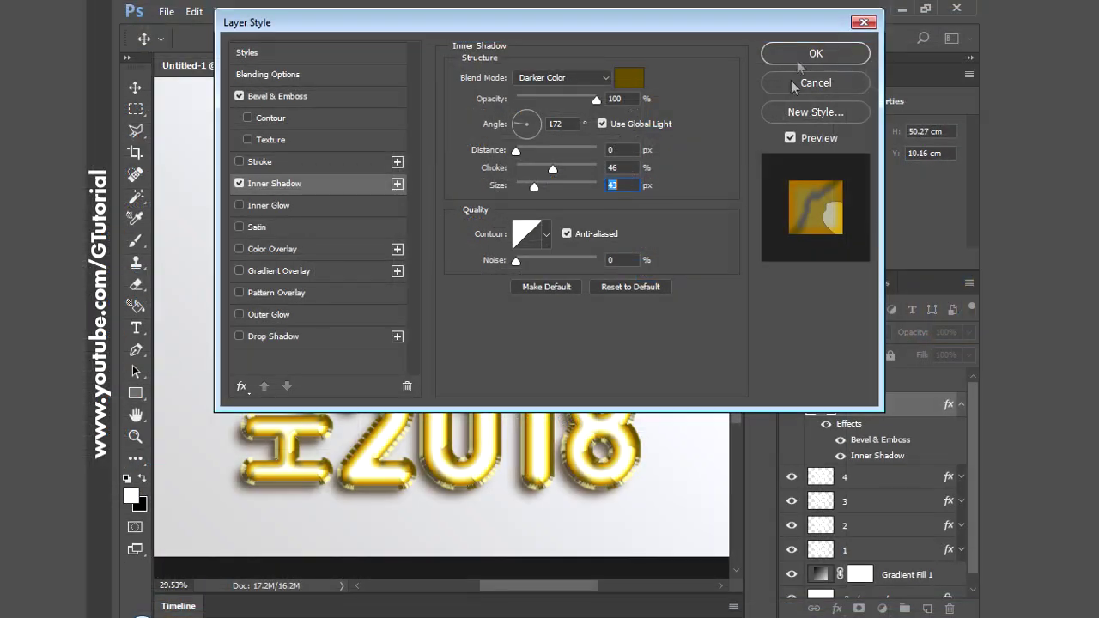
click(803, 58)
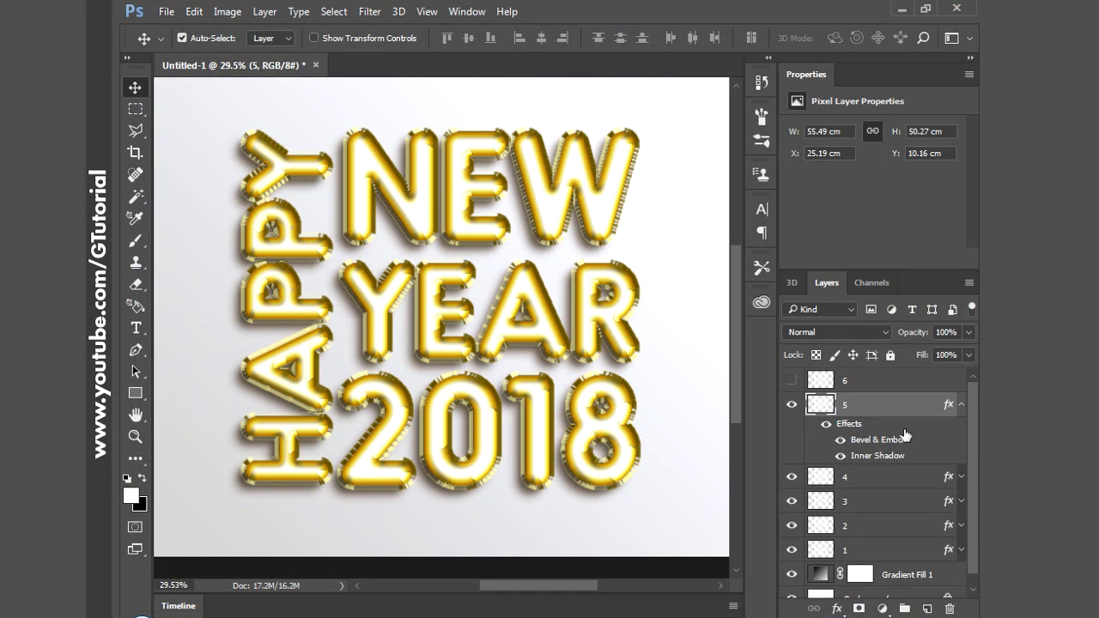
Step: Drop layer 5's fill to 0% in the Layers panel
click(970, 354)
drag(964, 376, 888, 374)
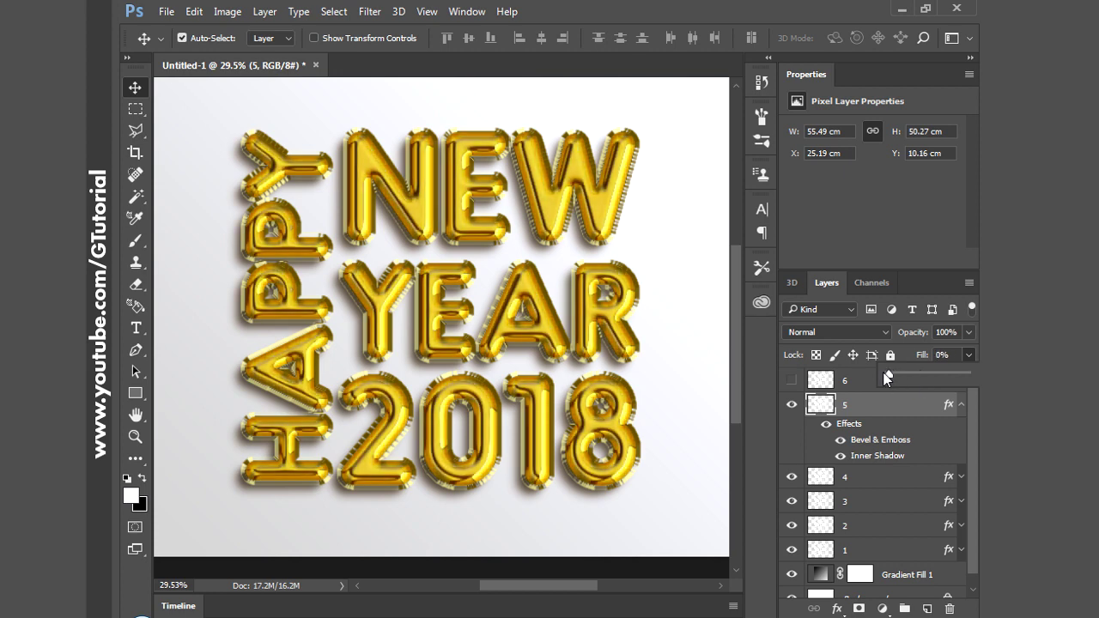
click(850, 383)
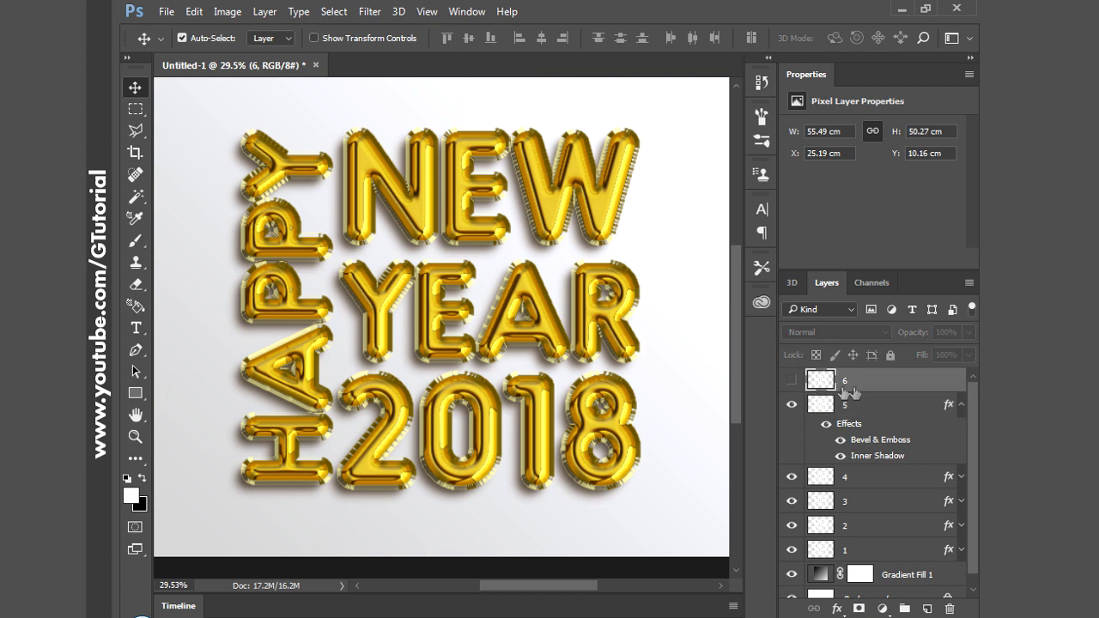
Step: Make layer 6 visible and switch its blend mode to Soft Light
click(792, 381)
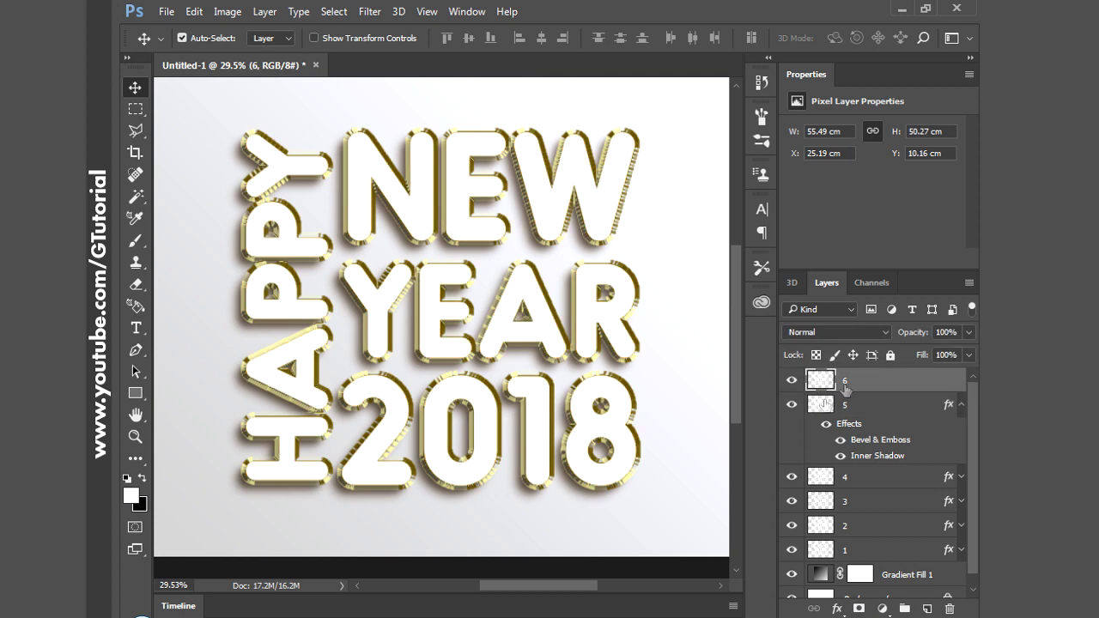
click(961, 405)
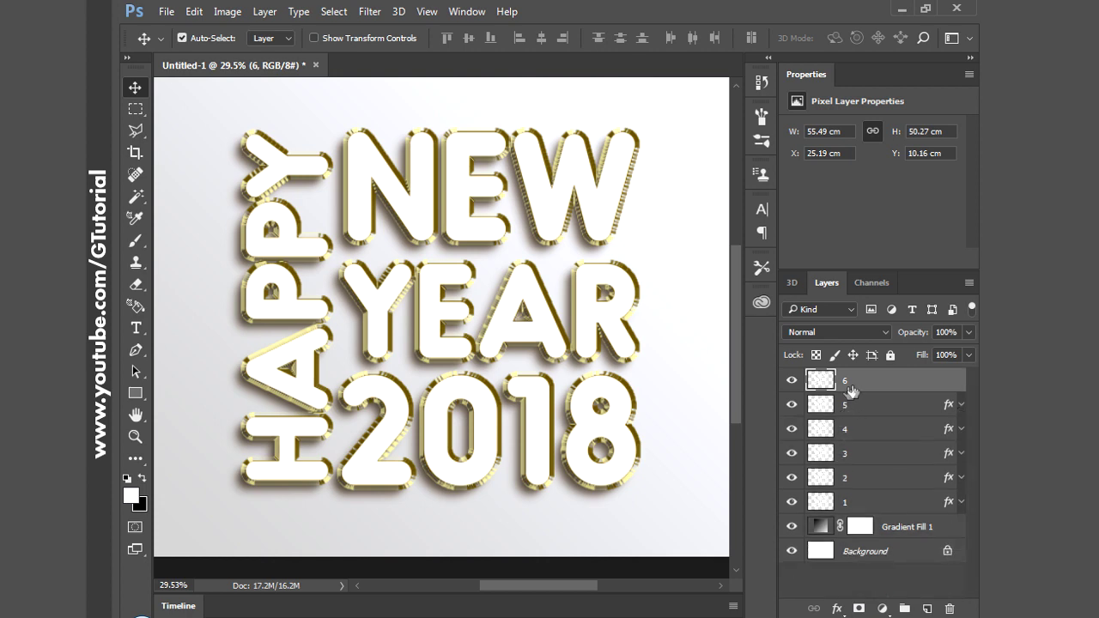
click(885, 333)
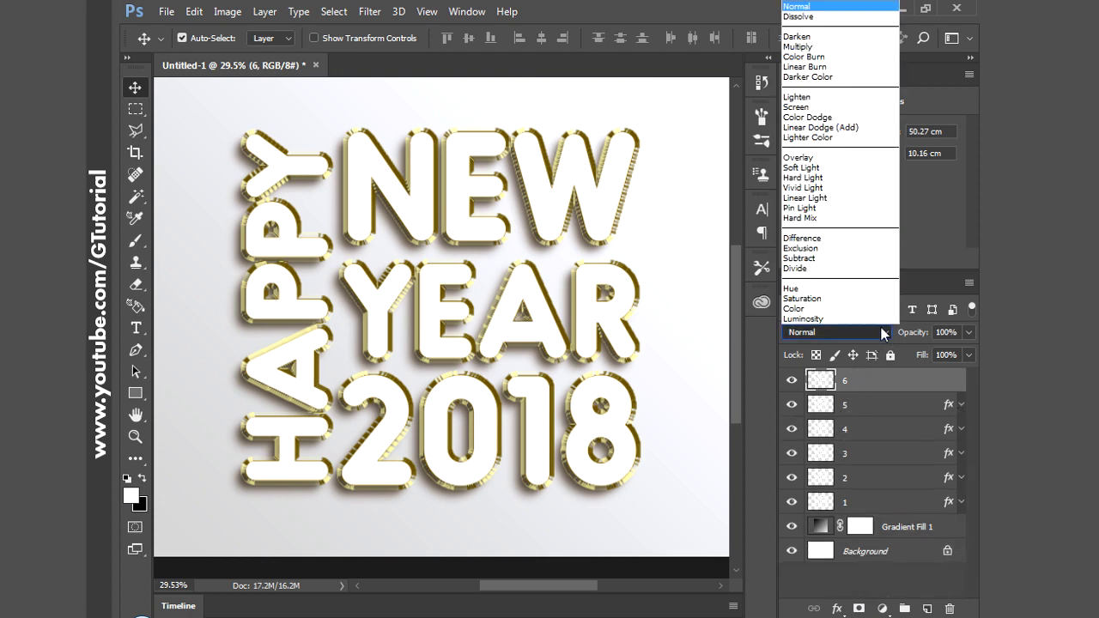
click(833, 170)
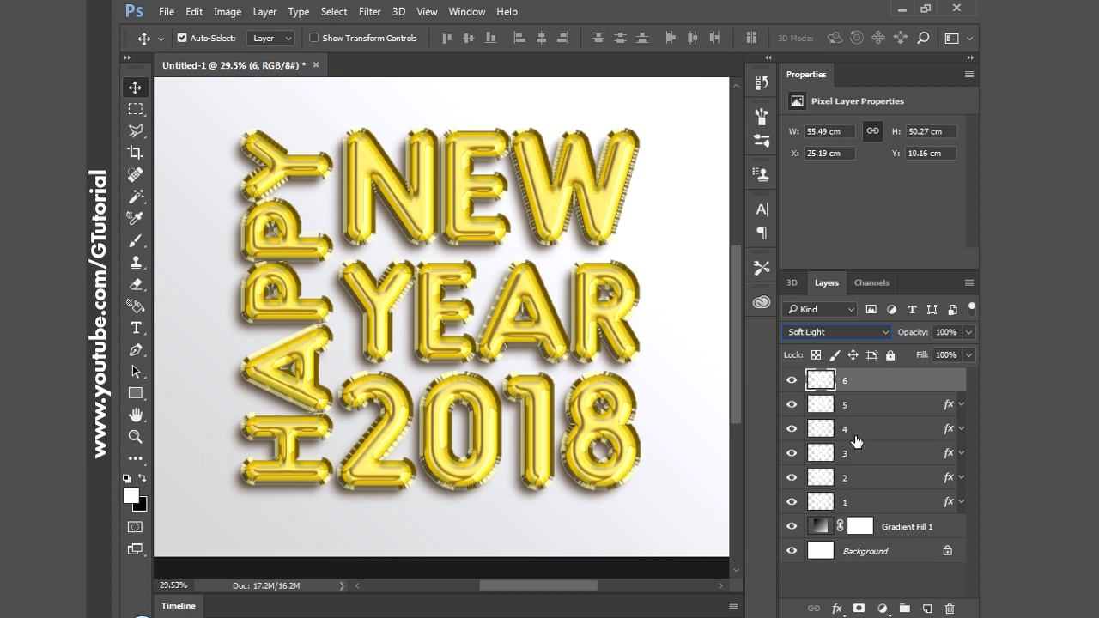
click(876, 582)
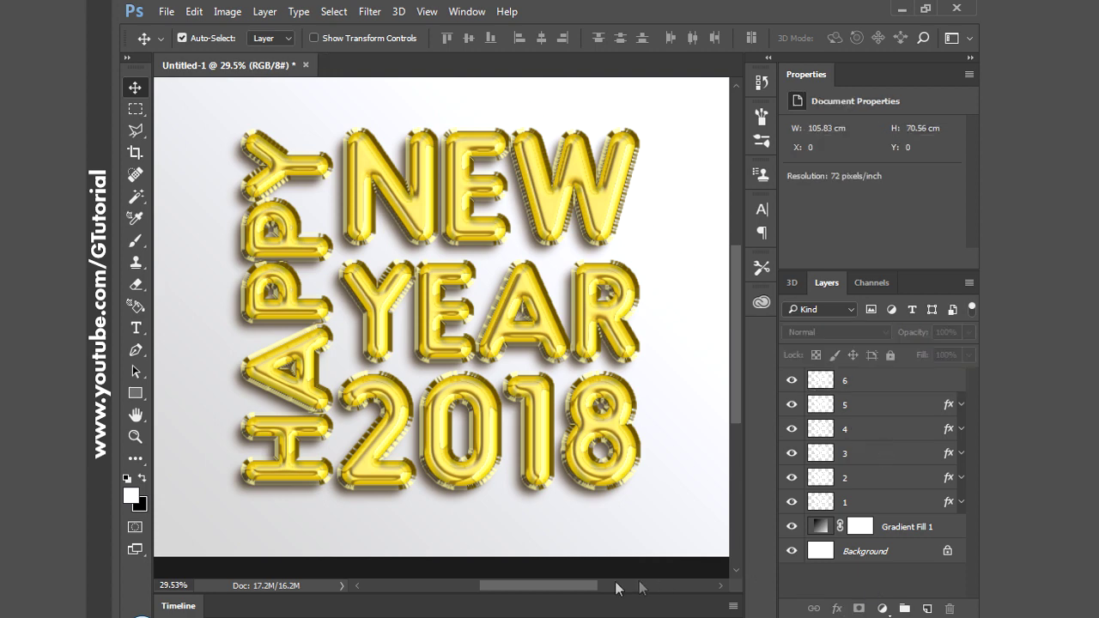
Step: Create a new group and move letter layers 1–6 into it
scroll(525, 385, down, 1)
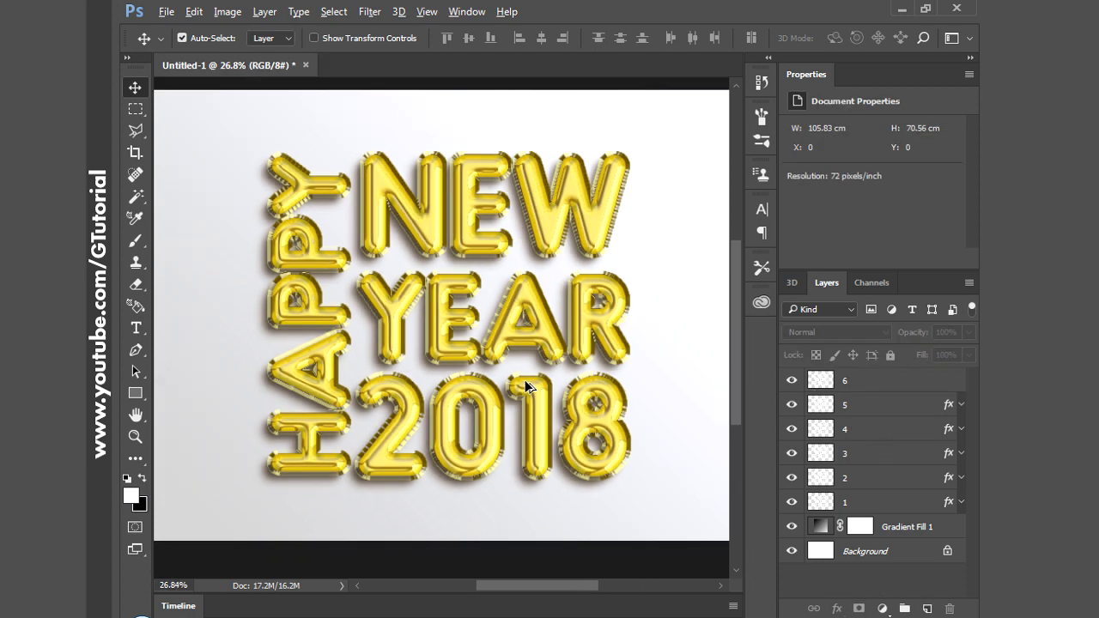
scroll(524, 385, down, 1)
scroll(525, 385, down, 1)
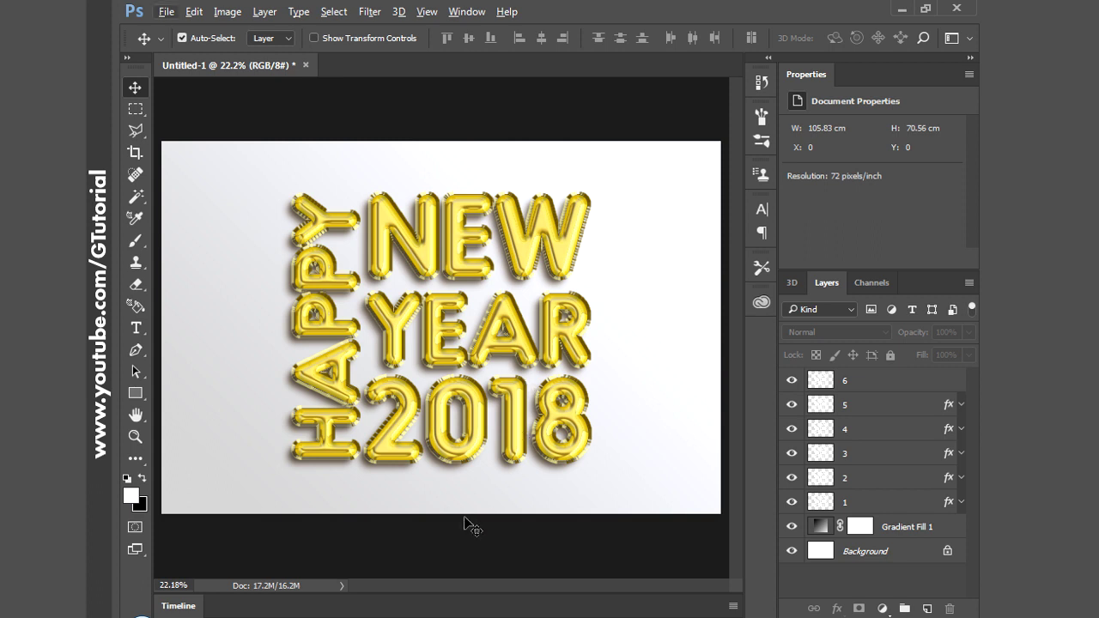
click(883, 391)
shift+click(886, 502)
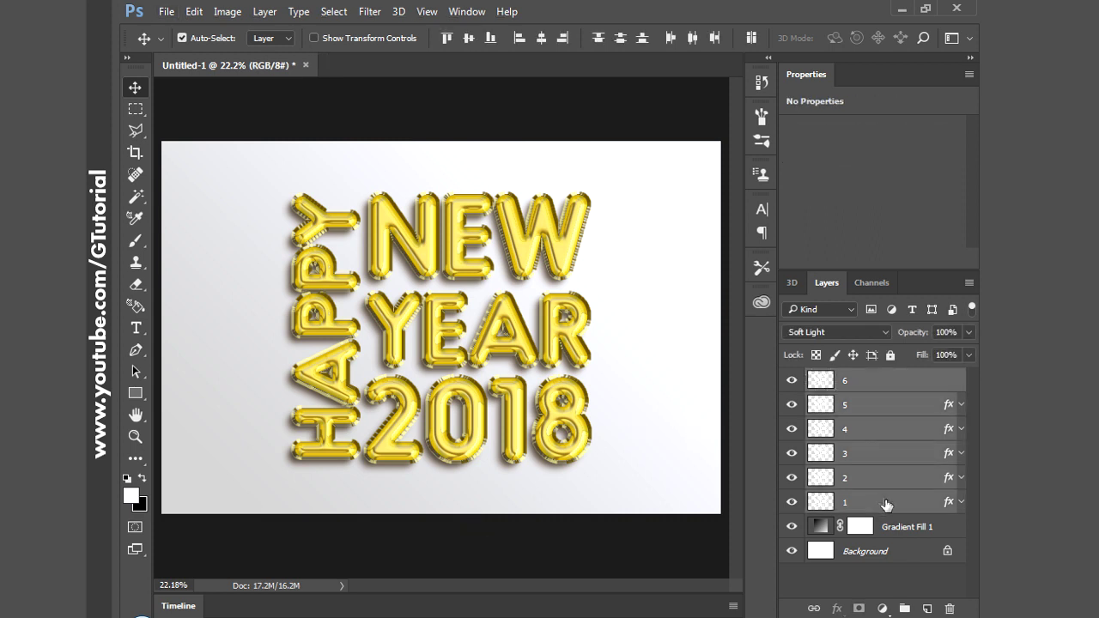
click(890, 588)
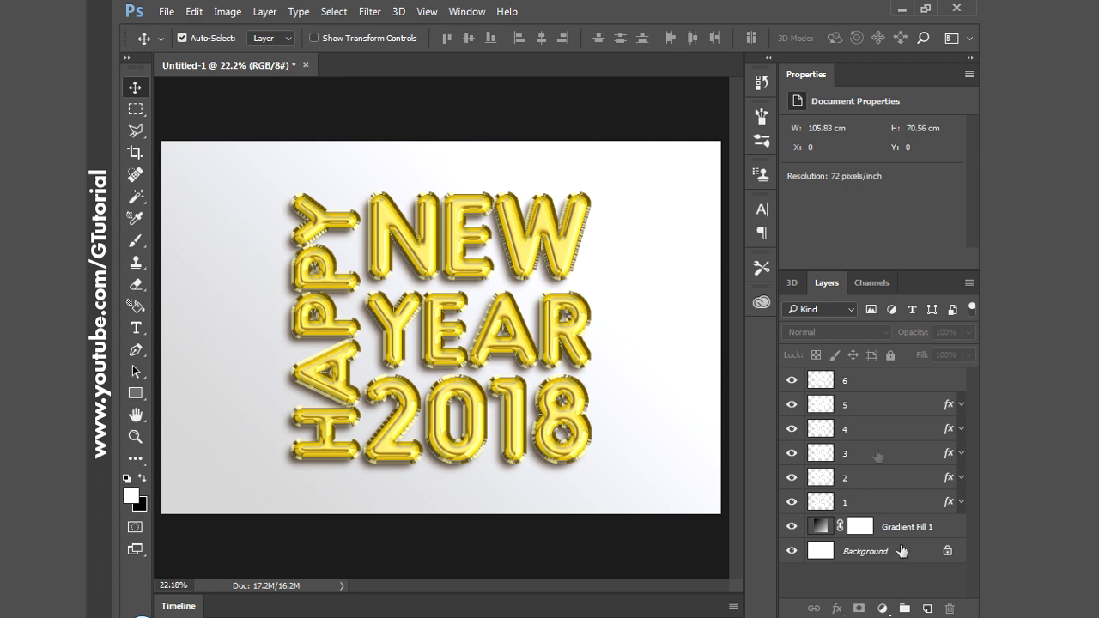
click(905, 608)
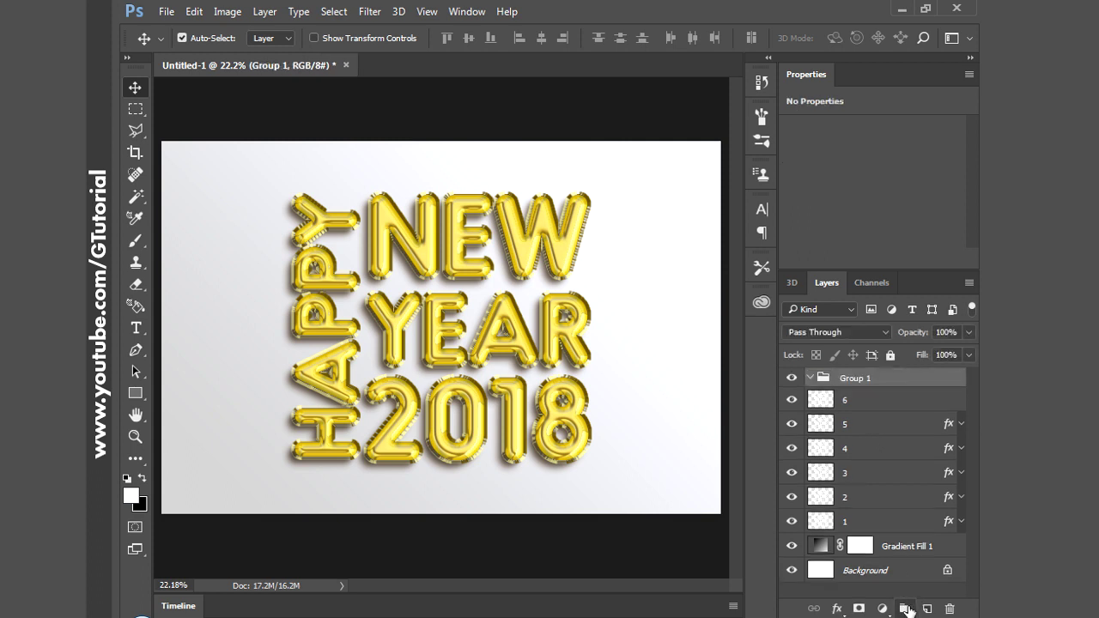
click(878, 405)
shift+click(862, 521)
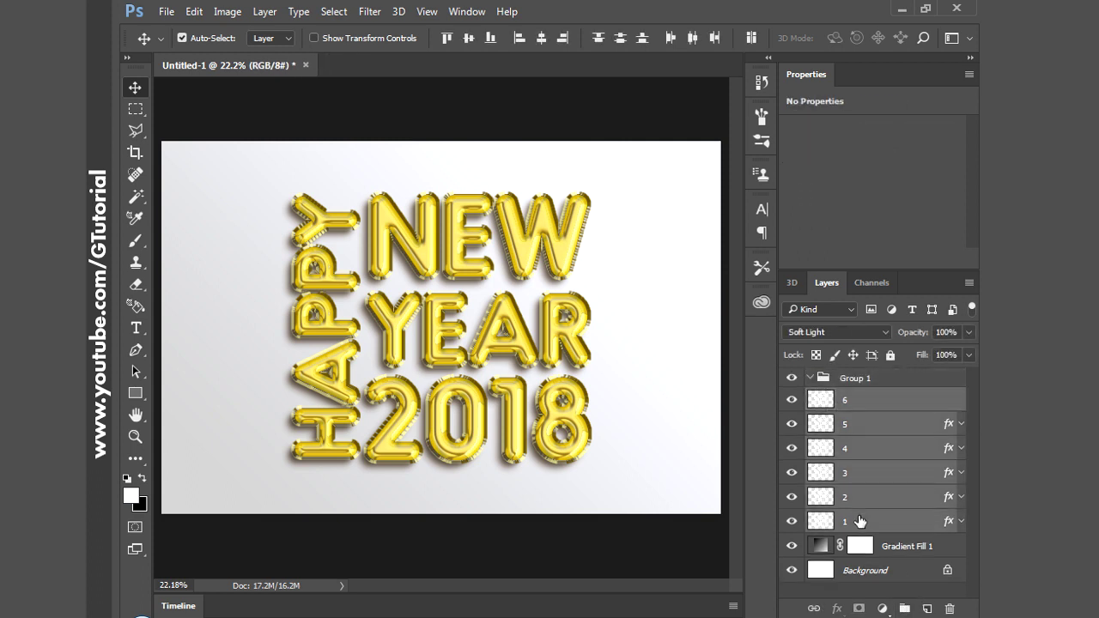
drag(858, 408, 861, 382)
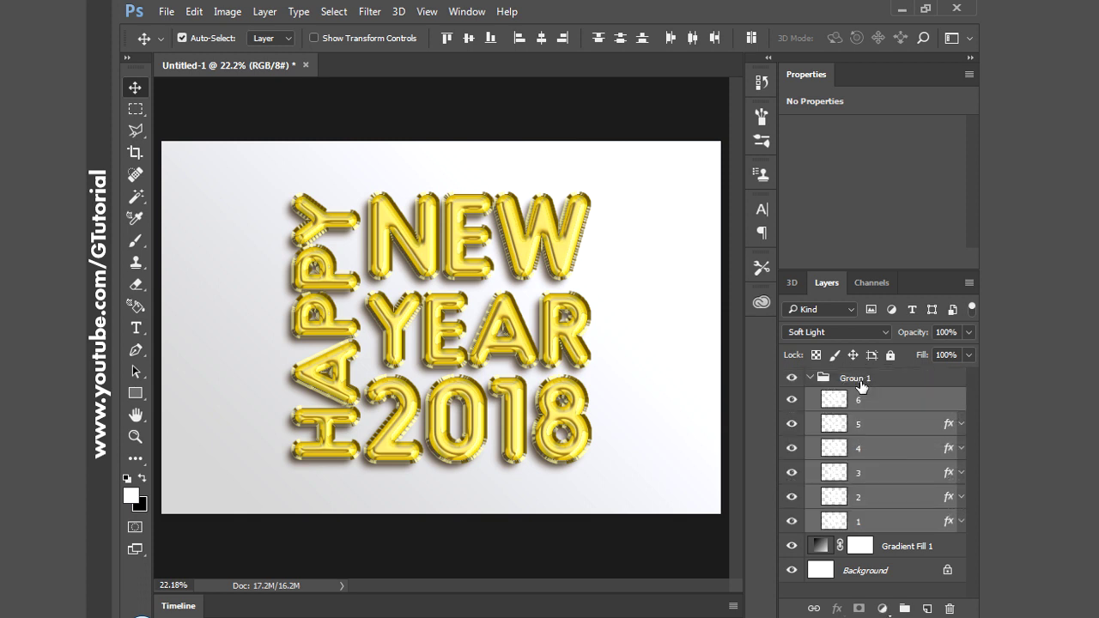
Step: Rename the group 'Foil Ballon' and collapse it
double_click(857, 378)
text(Foil Ballon)
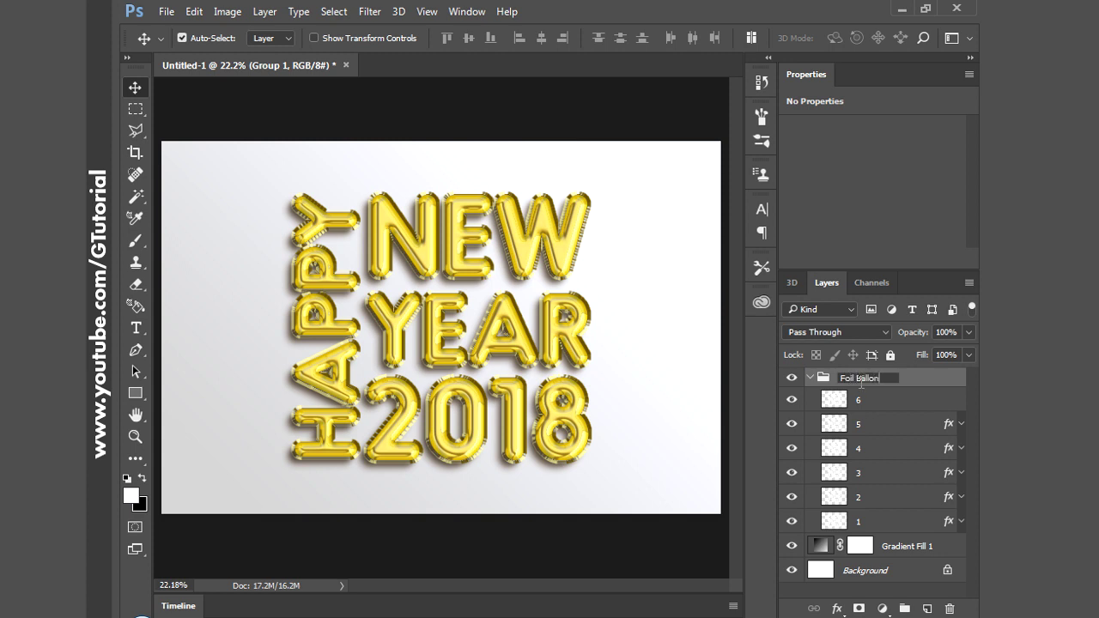
key(Return)
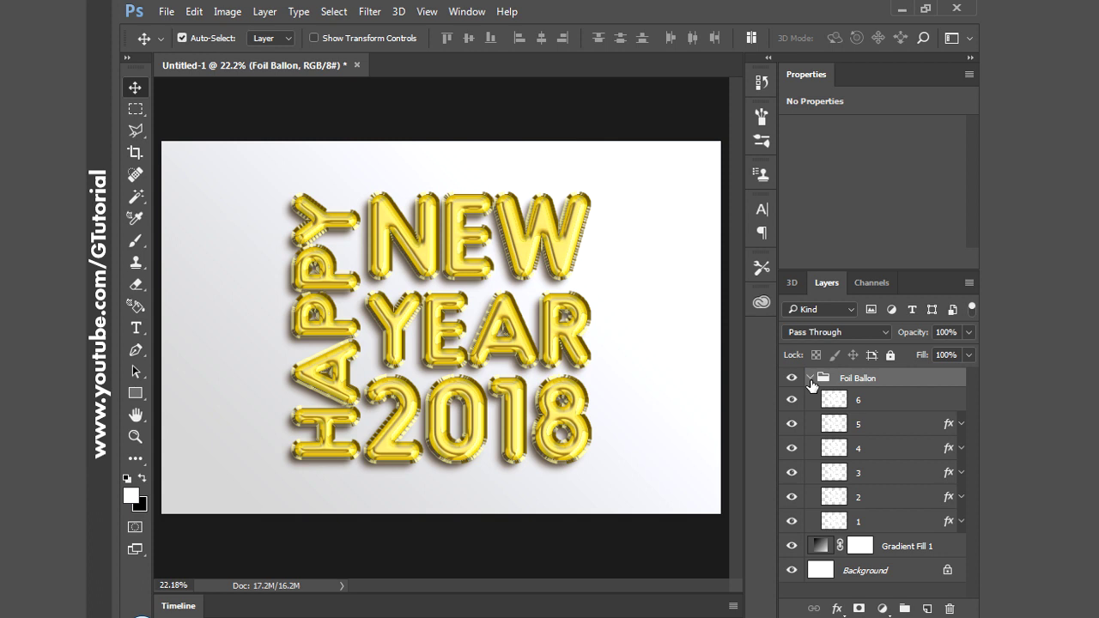
click(810, 379)
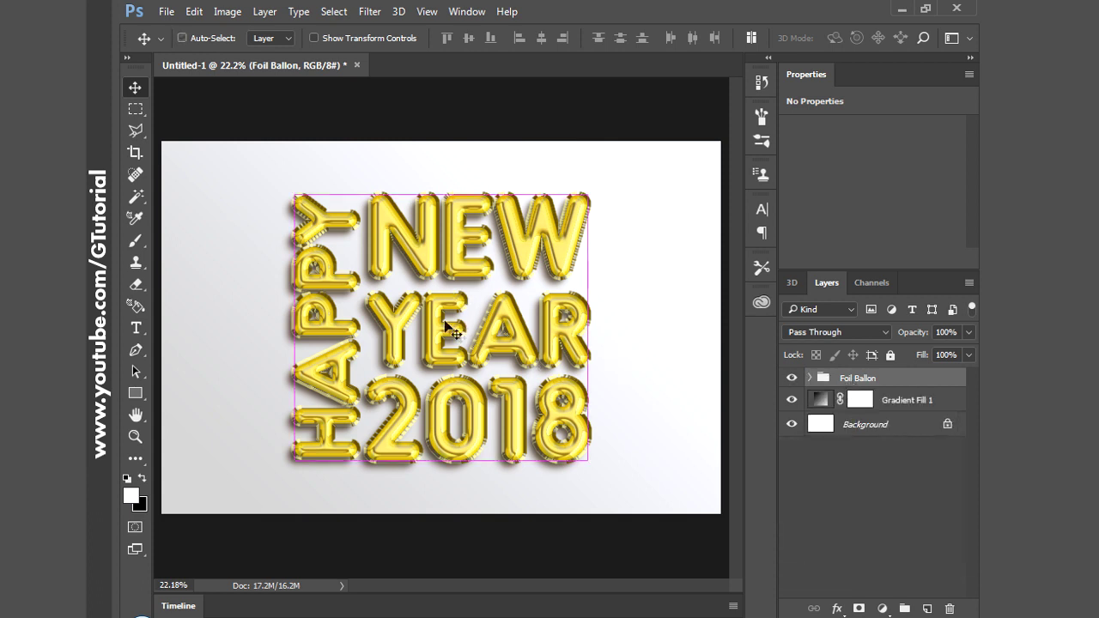
Step: Drag the Foil Ballon lettering slightly right and up to centre it on the gradient
mouse_move(440, 316)
mouse_down()
mouse_move(425, 302)
mouse_move(437, 311)
mouse_up()
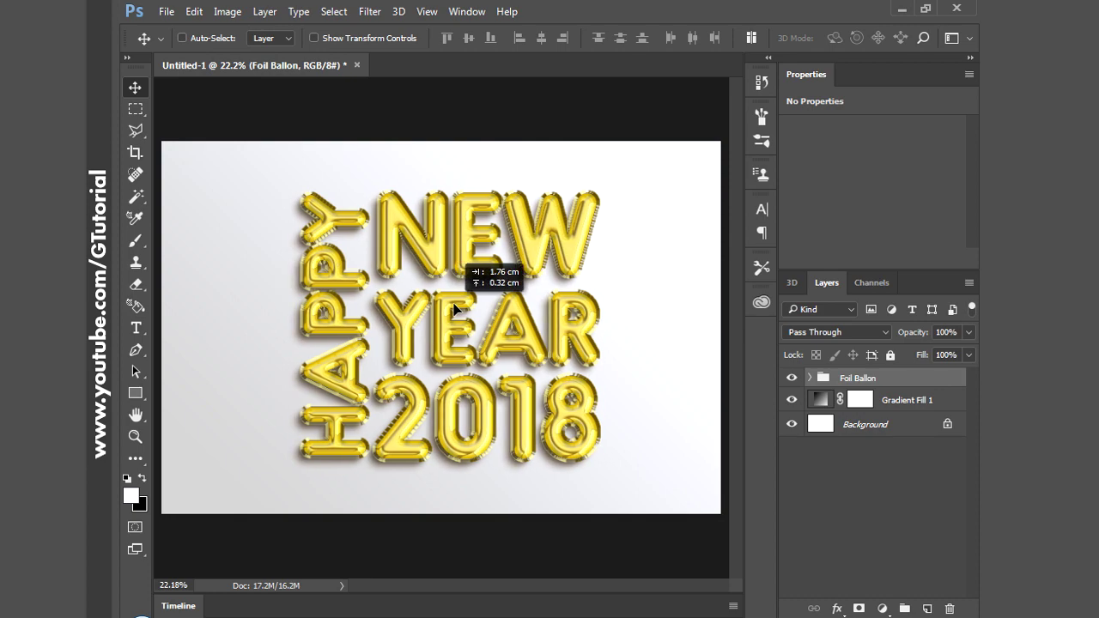
mouse_move(437, 311)
mouse_down()
mouse_move(453, 292)
mouse_move(444, 307)
mouse_up()
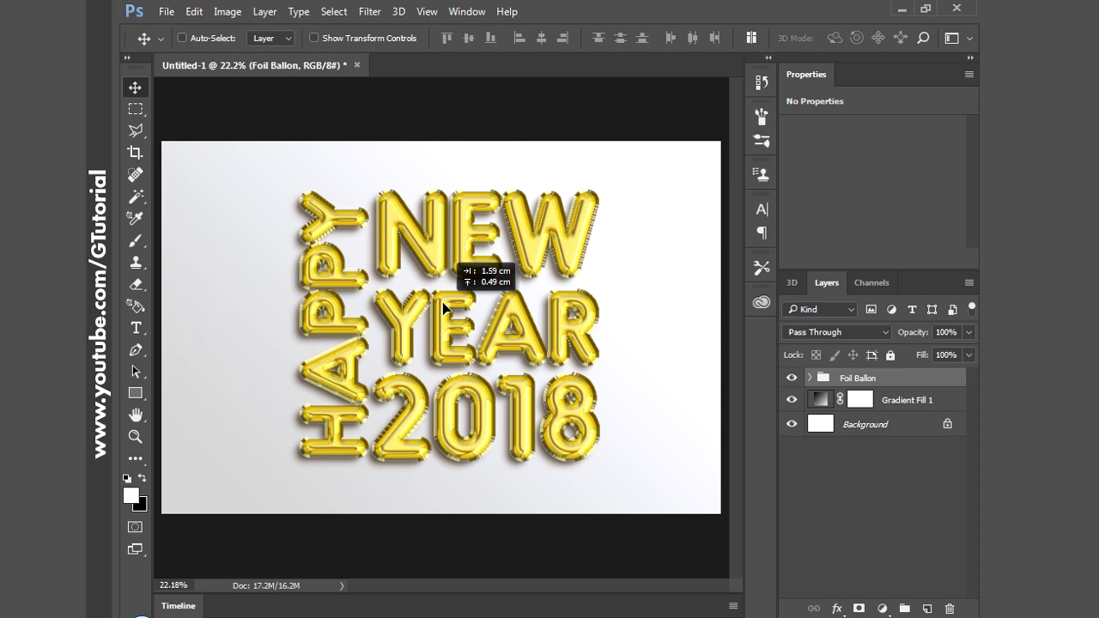
drag(444, 308, 445, 301)
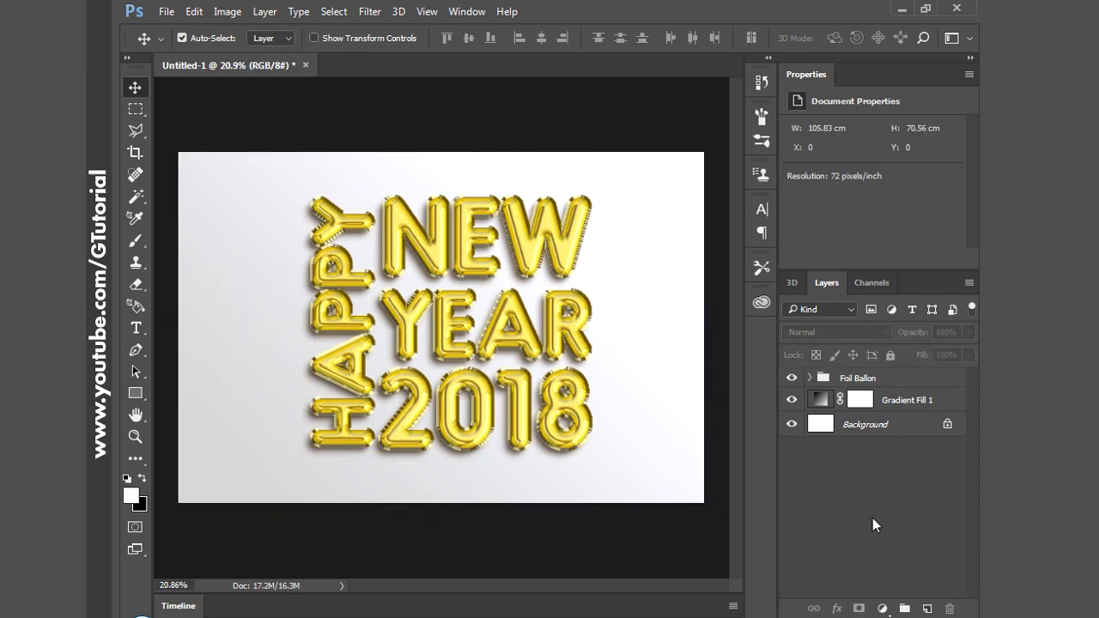
scroll(554, 447, up, 3)
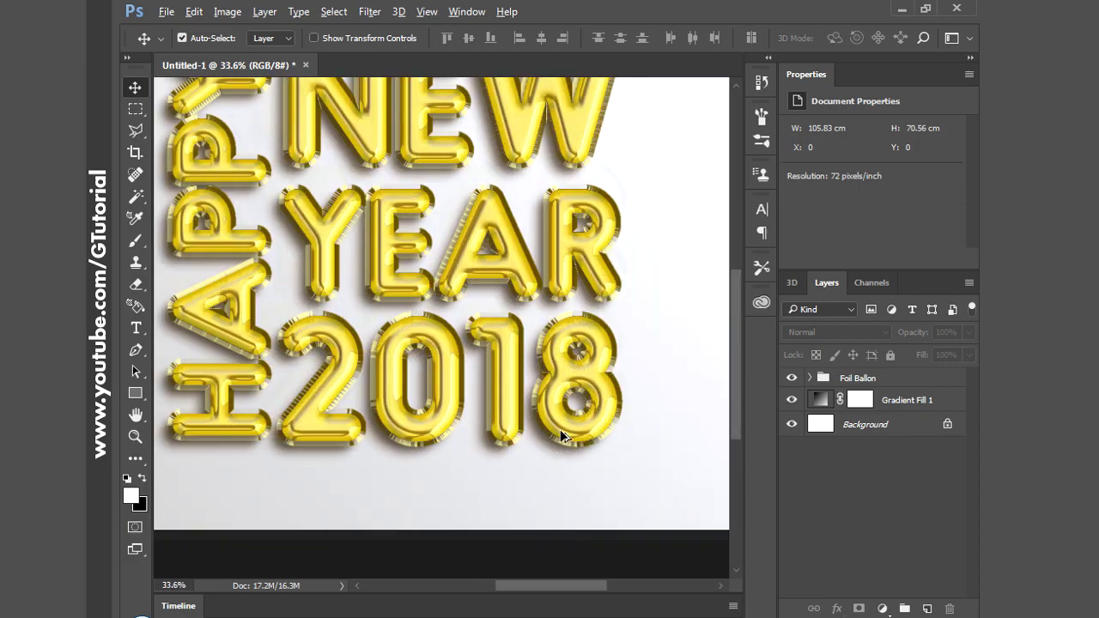
Step: Expand the Foil Ballon group and apply a 70% Medium Ripple filter to layer 2
scroll(541, 423, up, 2)
scroll(559, 320, up, 2)
scroll(559, 319, up, 2)
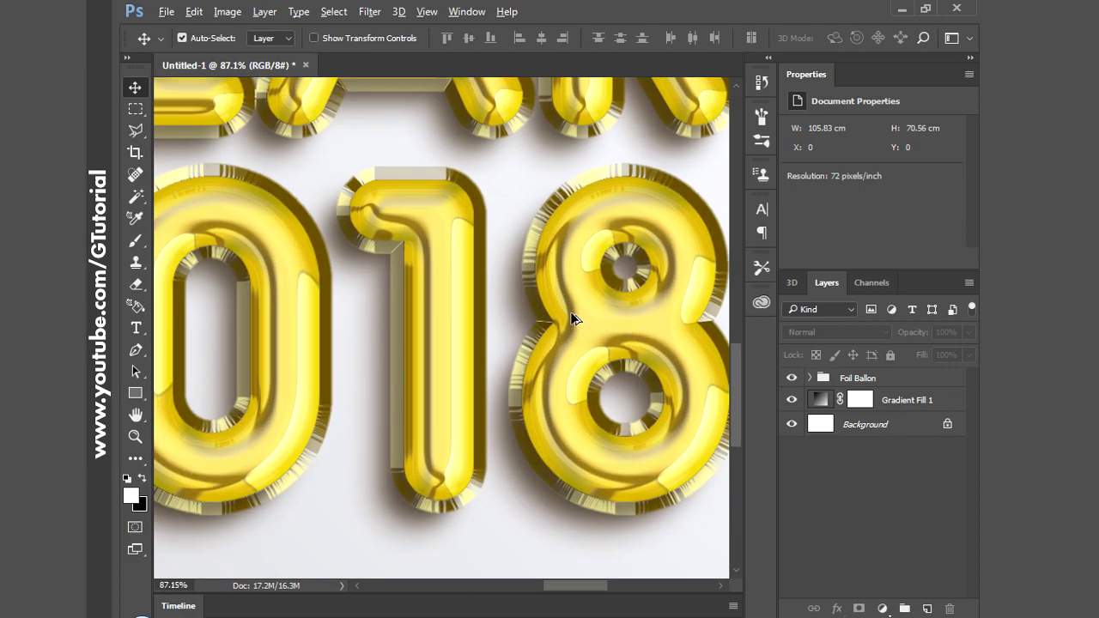
scroll(572, 316, up, 1)
key(alt)
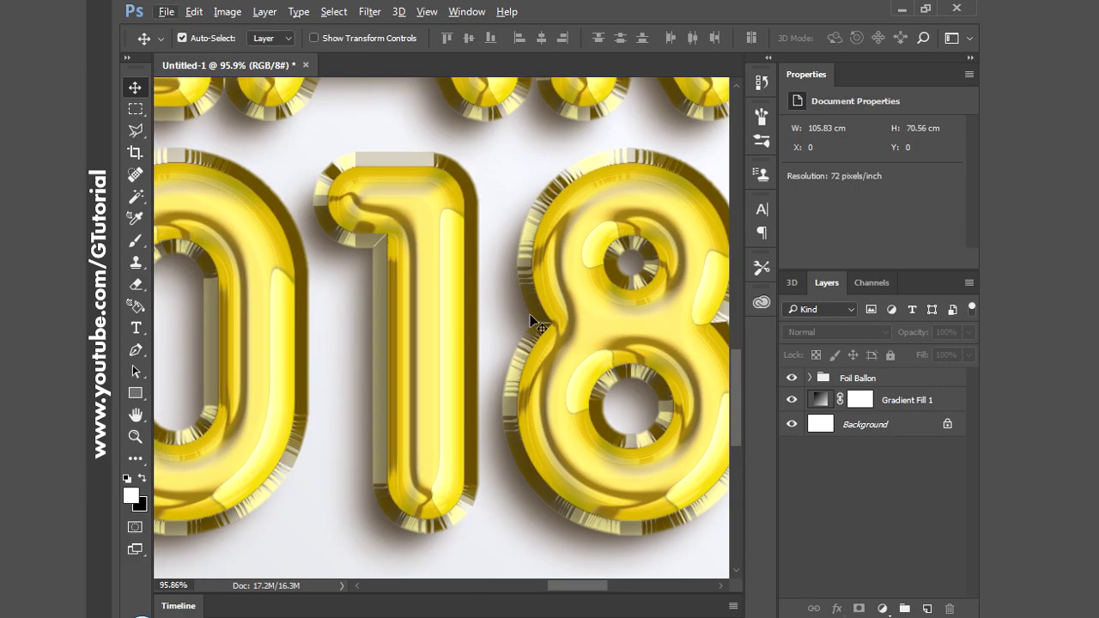
click(809, 378)
click(859, 507)
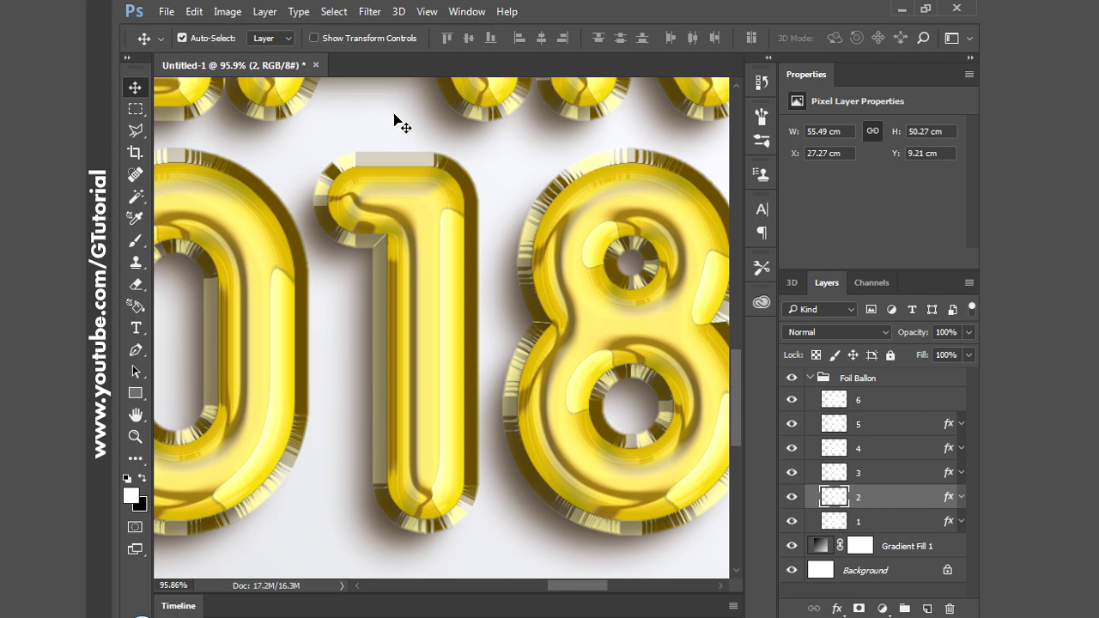
click(370, 12)
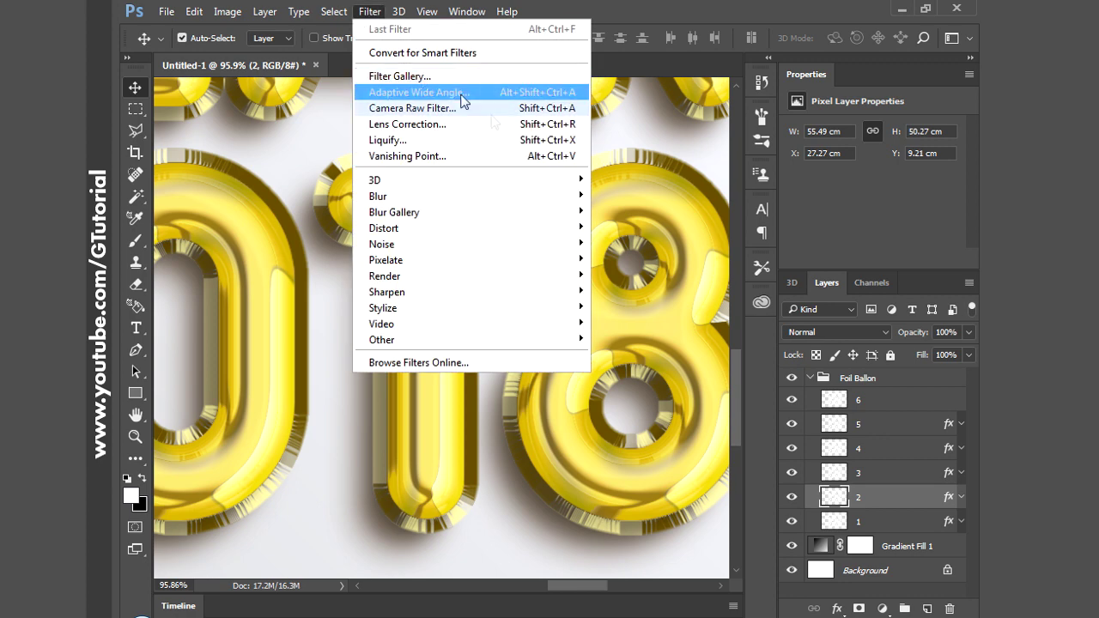
mouse_move(384, 229)
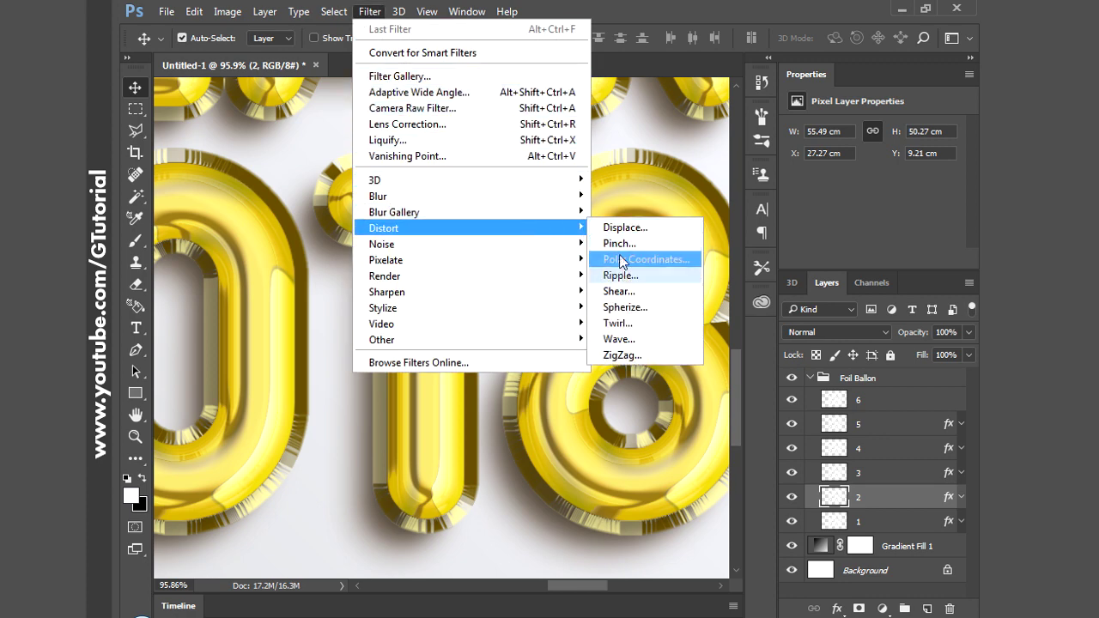
click(623, 275)
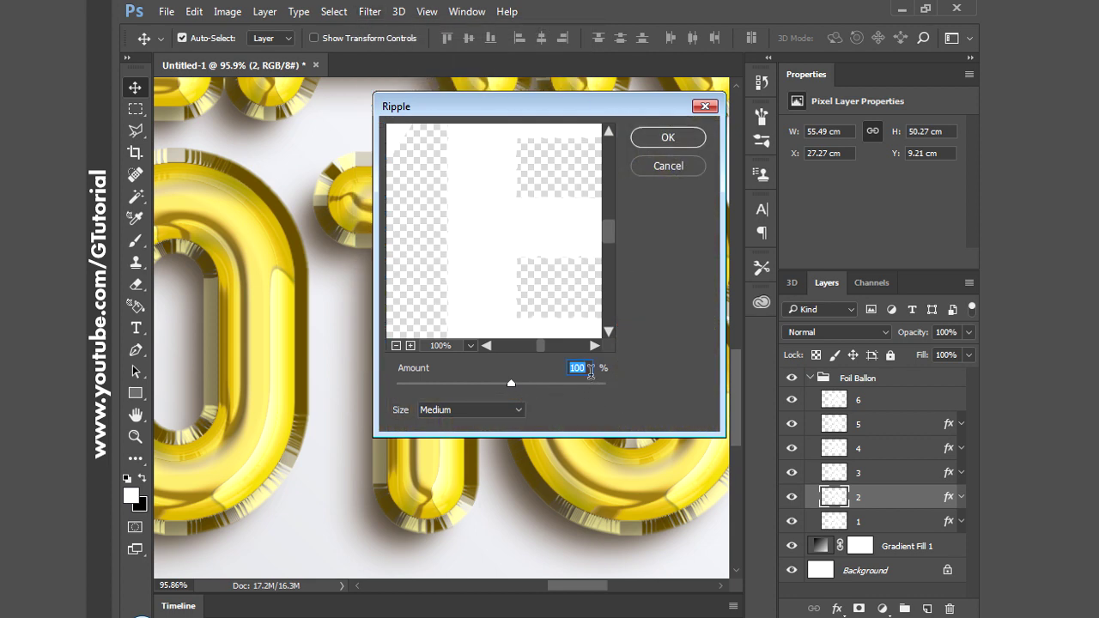
text(70)
click(671, 136)
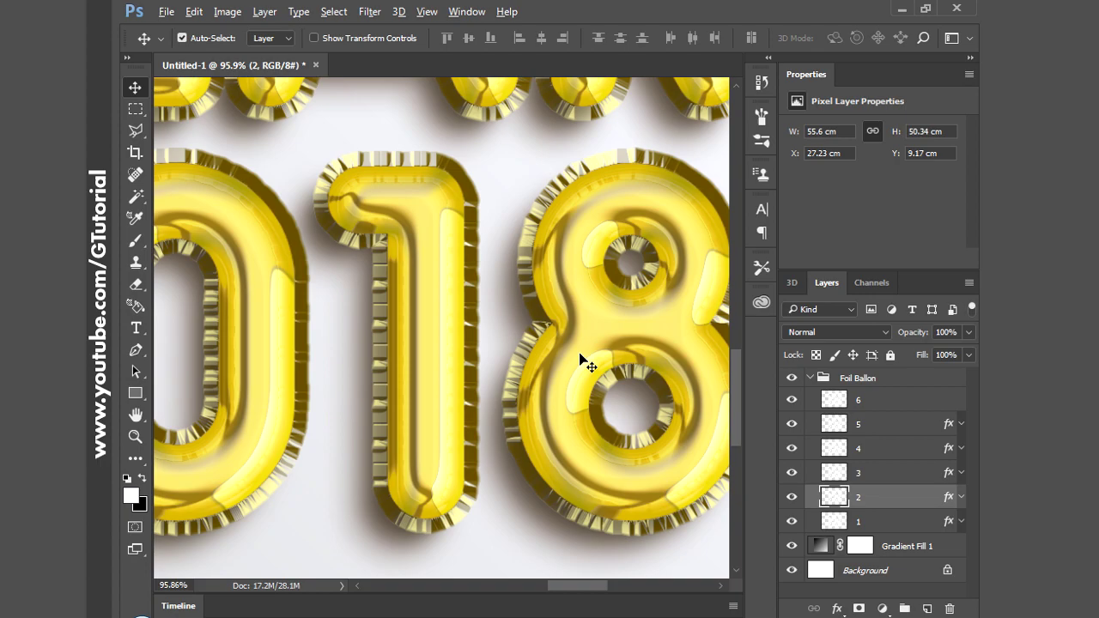
Step: Zoom around the gold lettering to inspect the crimped ripple edges
scroll(580, 353, down, 1)
scroll(579, 352, down, 2)
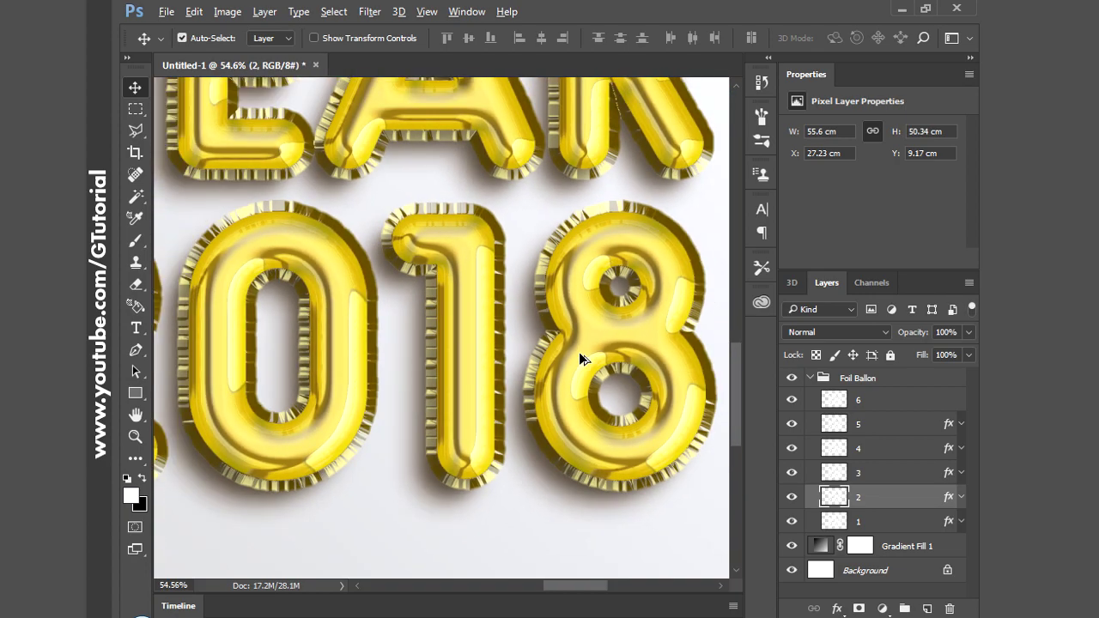
scroll(579, 352, down, 2)
scroll(578, 352, down, 2)
scroll(579, 353, down, 1)
scroll(579, 352, down, 1)
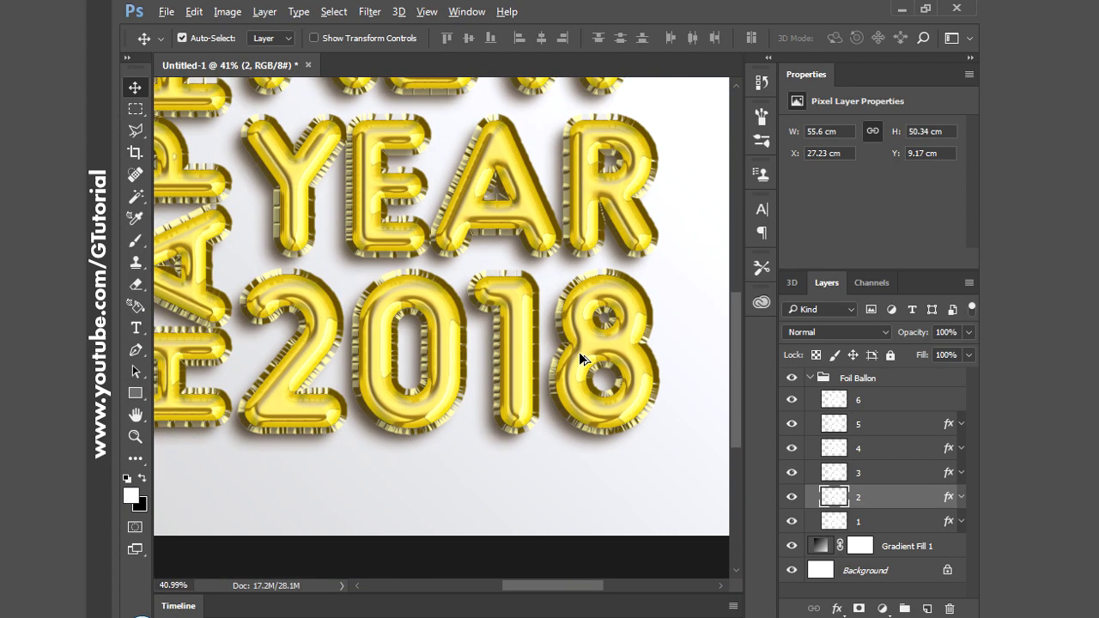
scroll(579, 352, down, 1)
scroll(579, 352, down, 2)
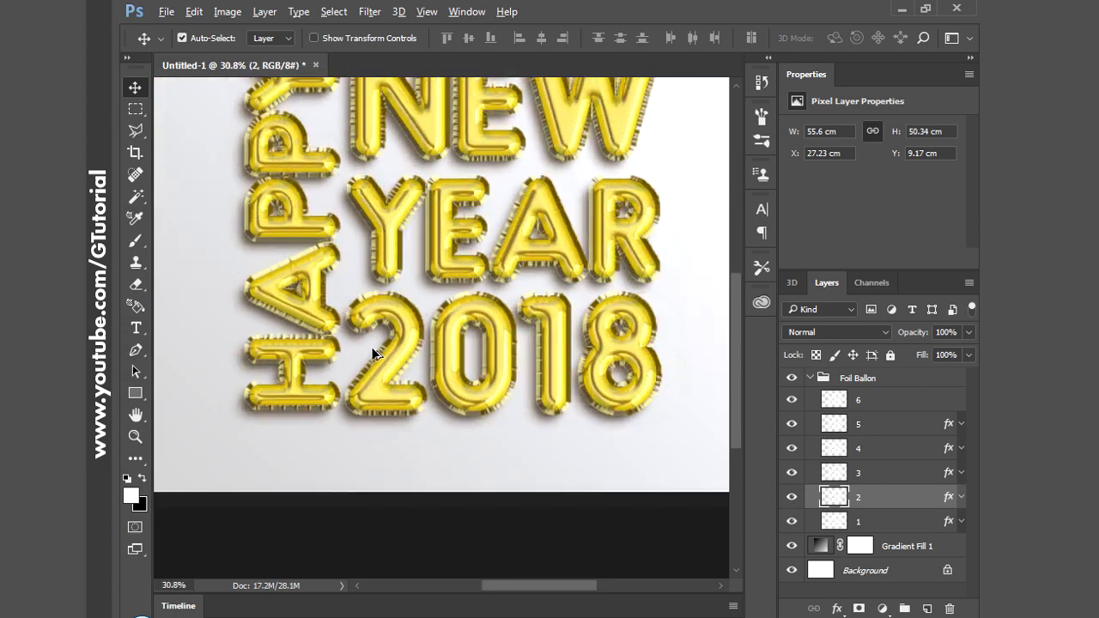
scroll(372, 347, up, 2)
scroll(361, 326, up, 2)
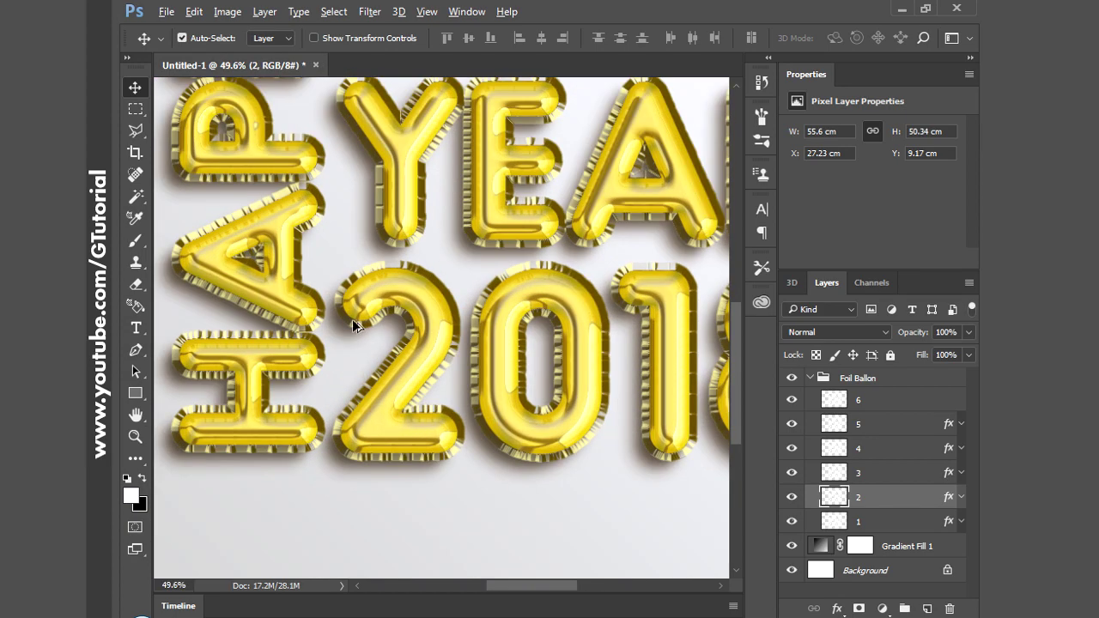
scroll(232, 283, up, 2)
scroll(282, 318, down, 1)
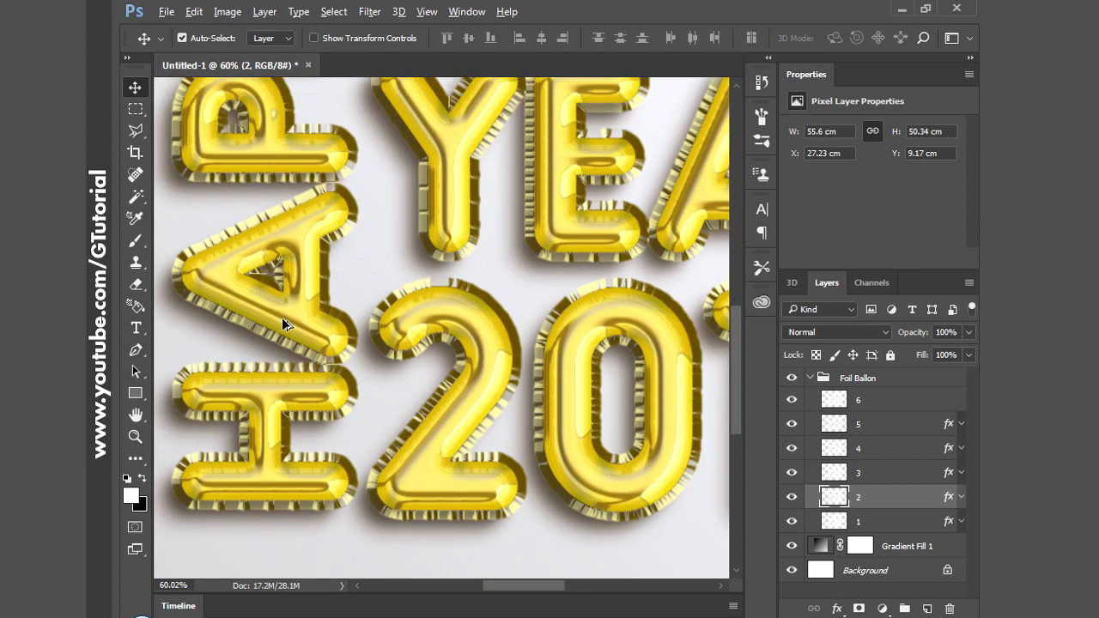
scroll(281, 317, down, 1)
scroll(282, 318, down, 1)
scroll(282, 317, down, 1)
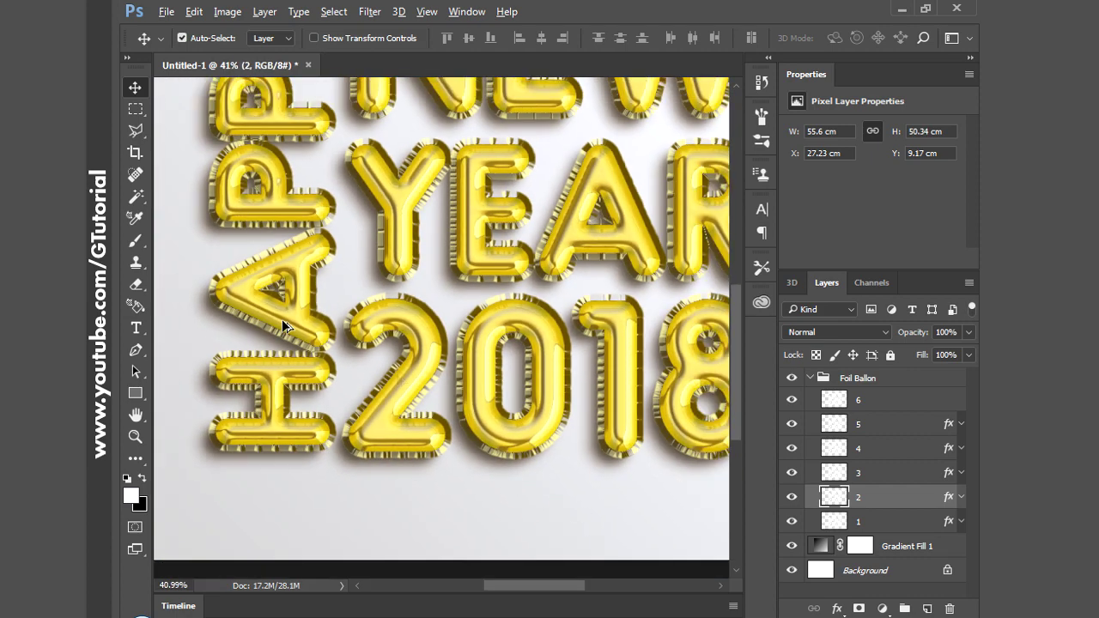
Step: Collapse the Foil Ballon group, deselect all layers, and zoom out to the full lettering
click(811, 379)
click(883, 502)
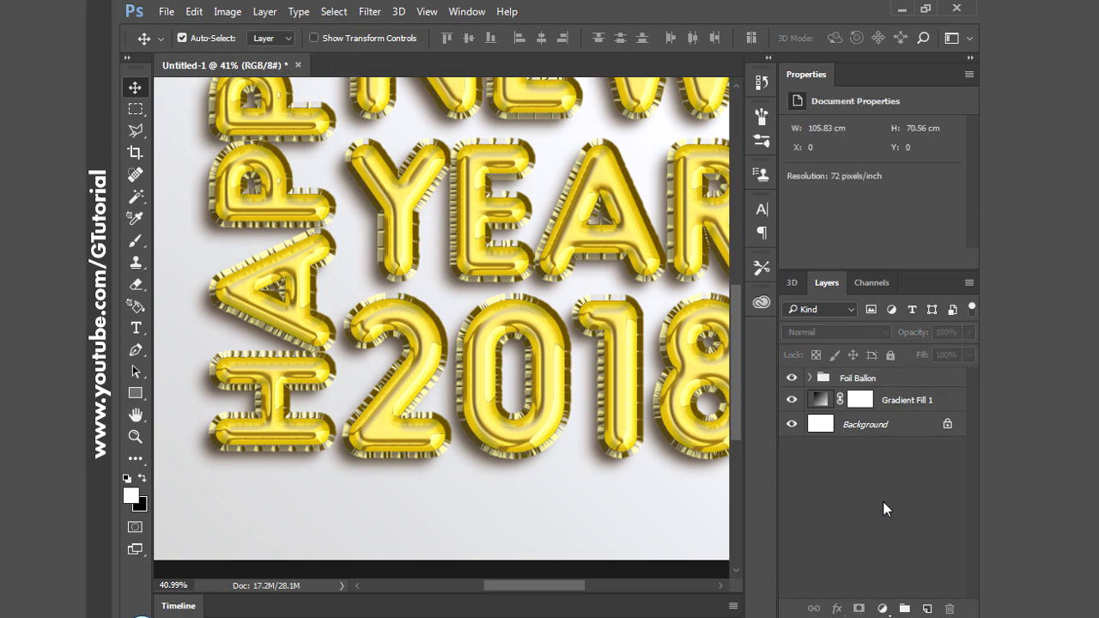
scroll(475, 519, down, 1)
scroll(563, 453, down, 1)
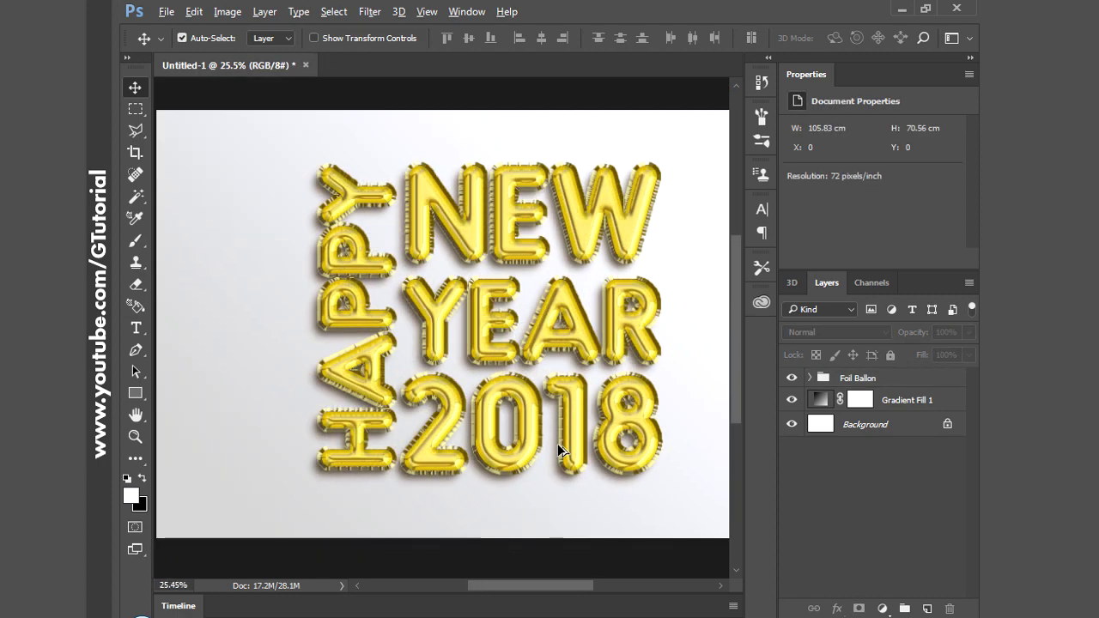
scroll(563, 453, down, 1)
scroll(550, 533, down, 1)
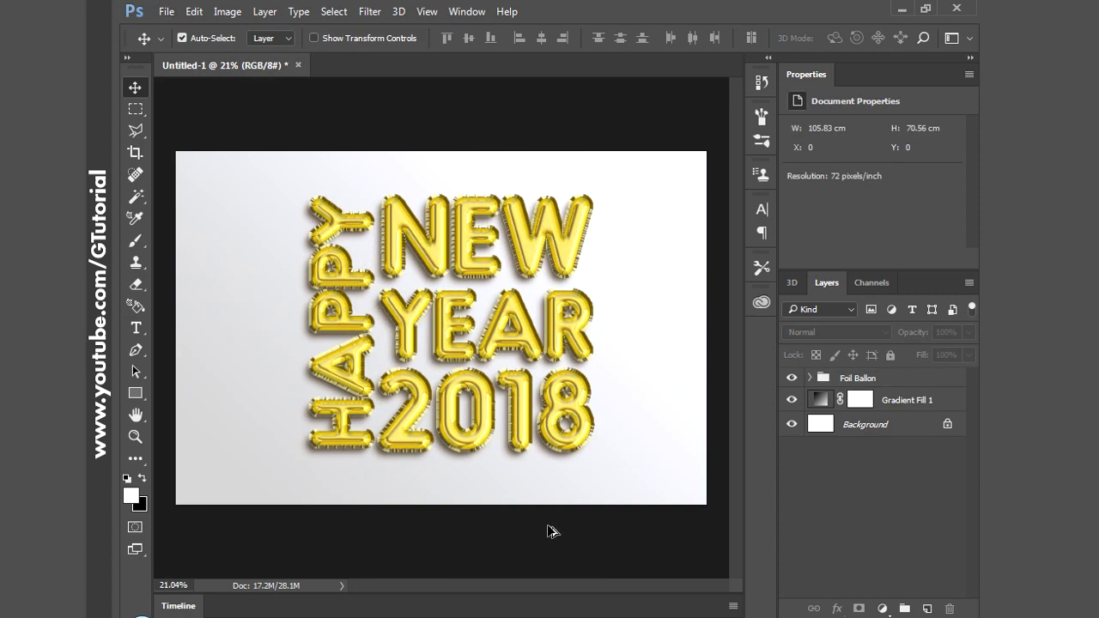